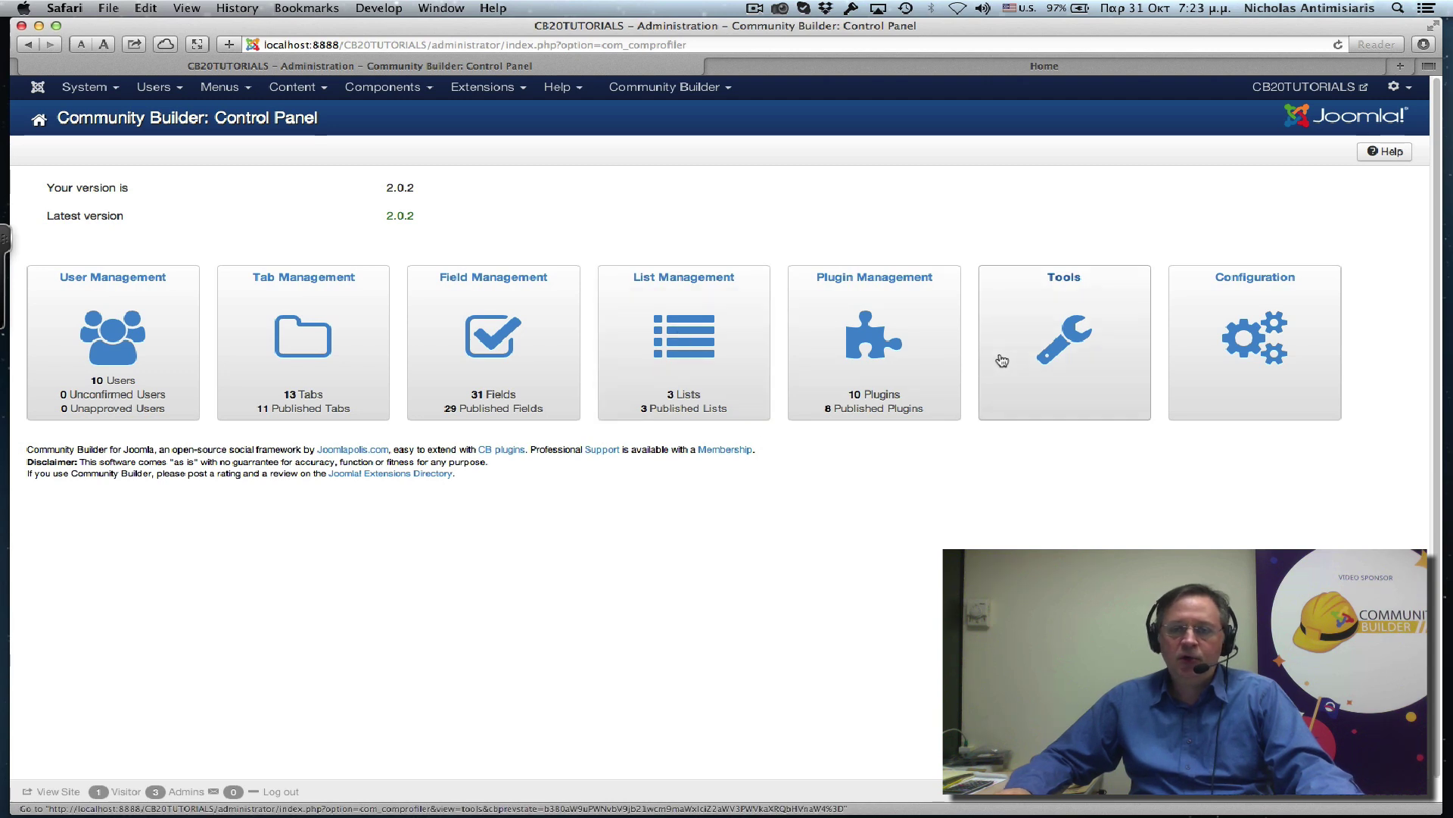
Step: Open Community Builder's List Management page showing Members Table, Grid and Grid Canvas lists
left_click(668, 356)
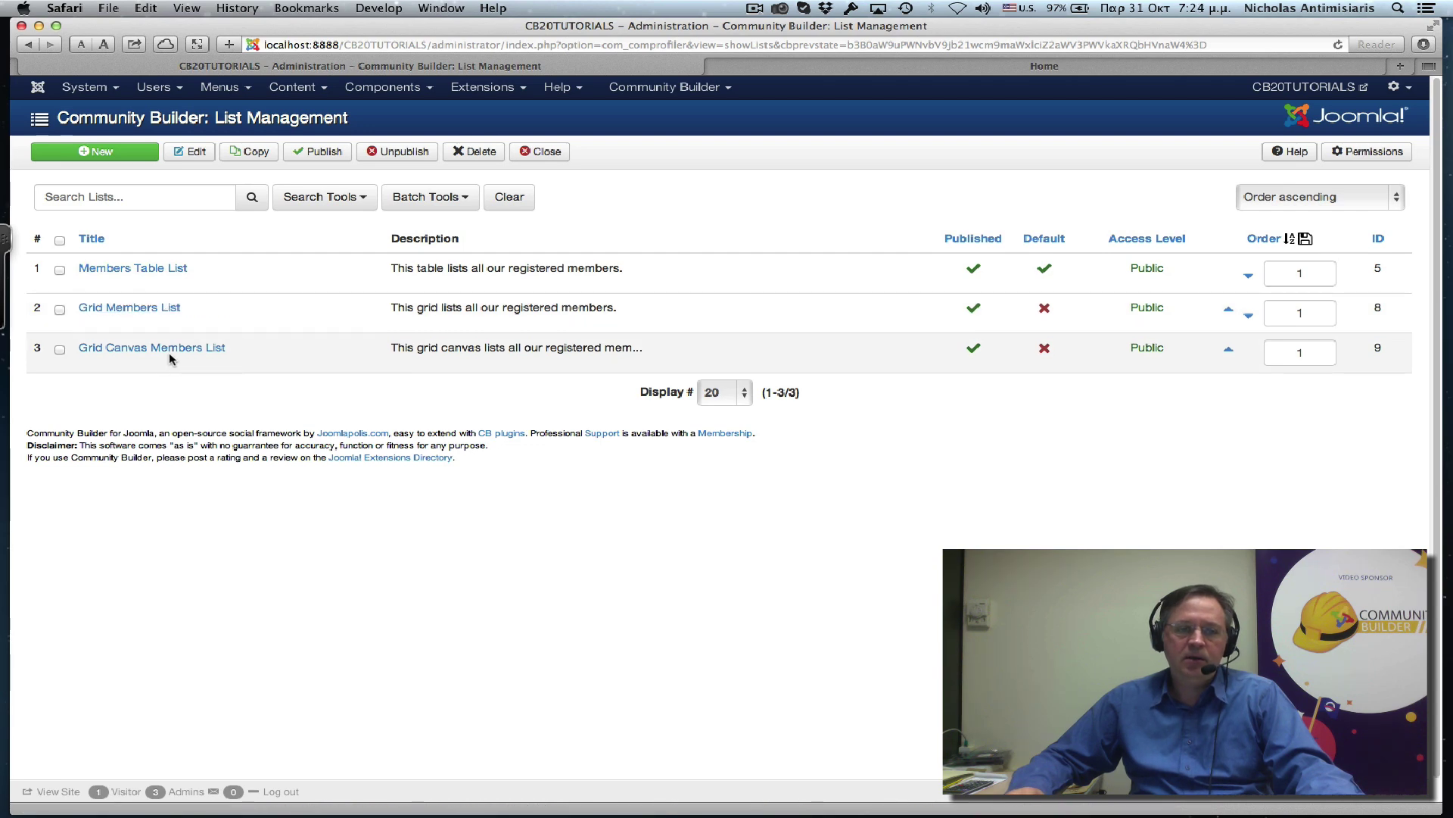
Step: Go to the site front page and open the CB User Lists members page
left_click(797, 68)
left_click(408, 175)
scroll(250, 478, "down", 3)
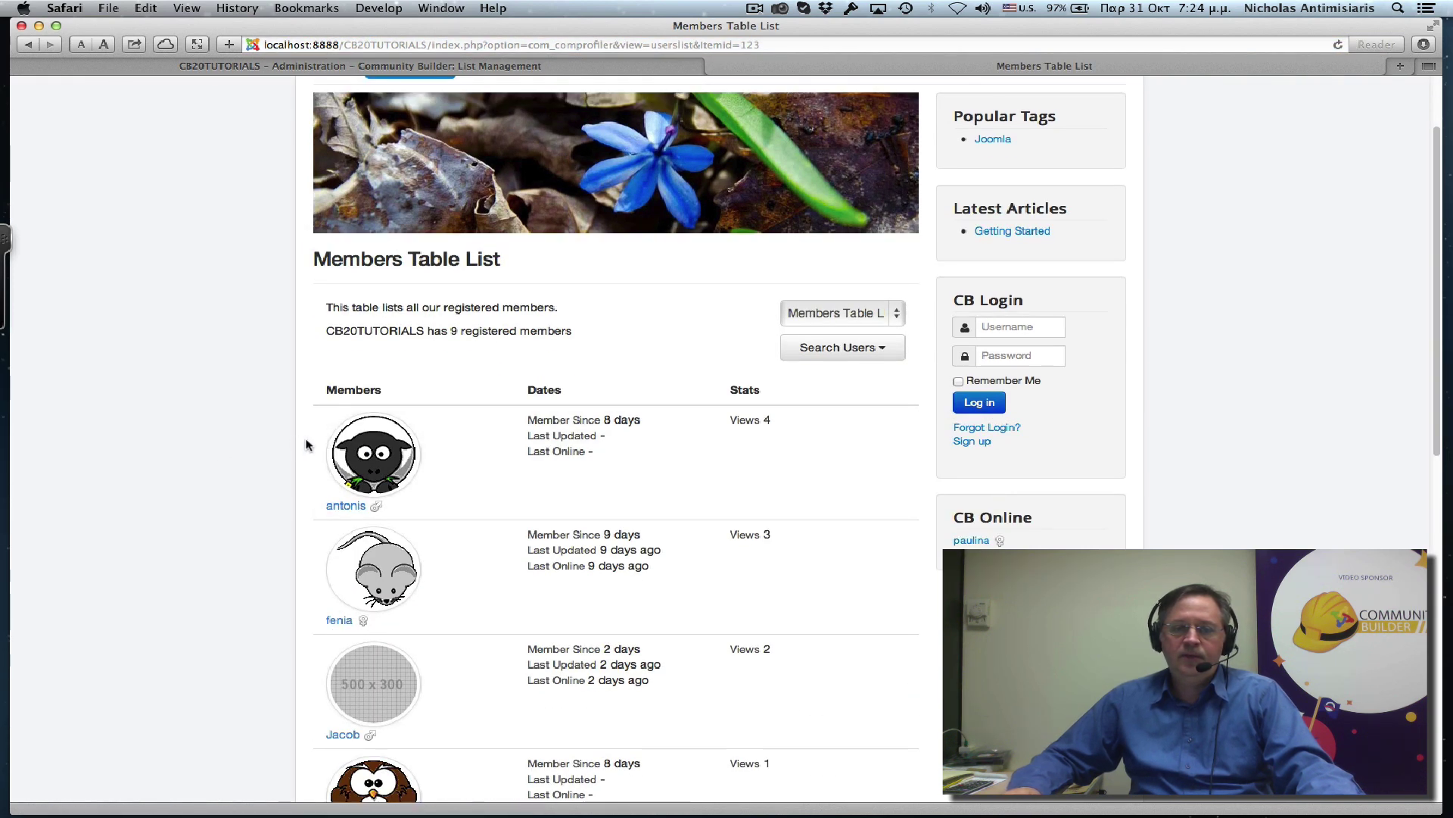
scroll(838, 367, "up", 1)
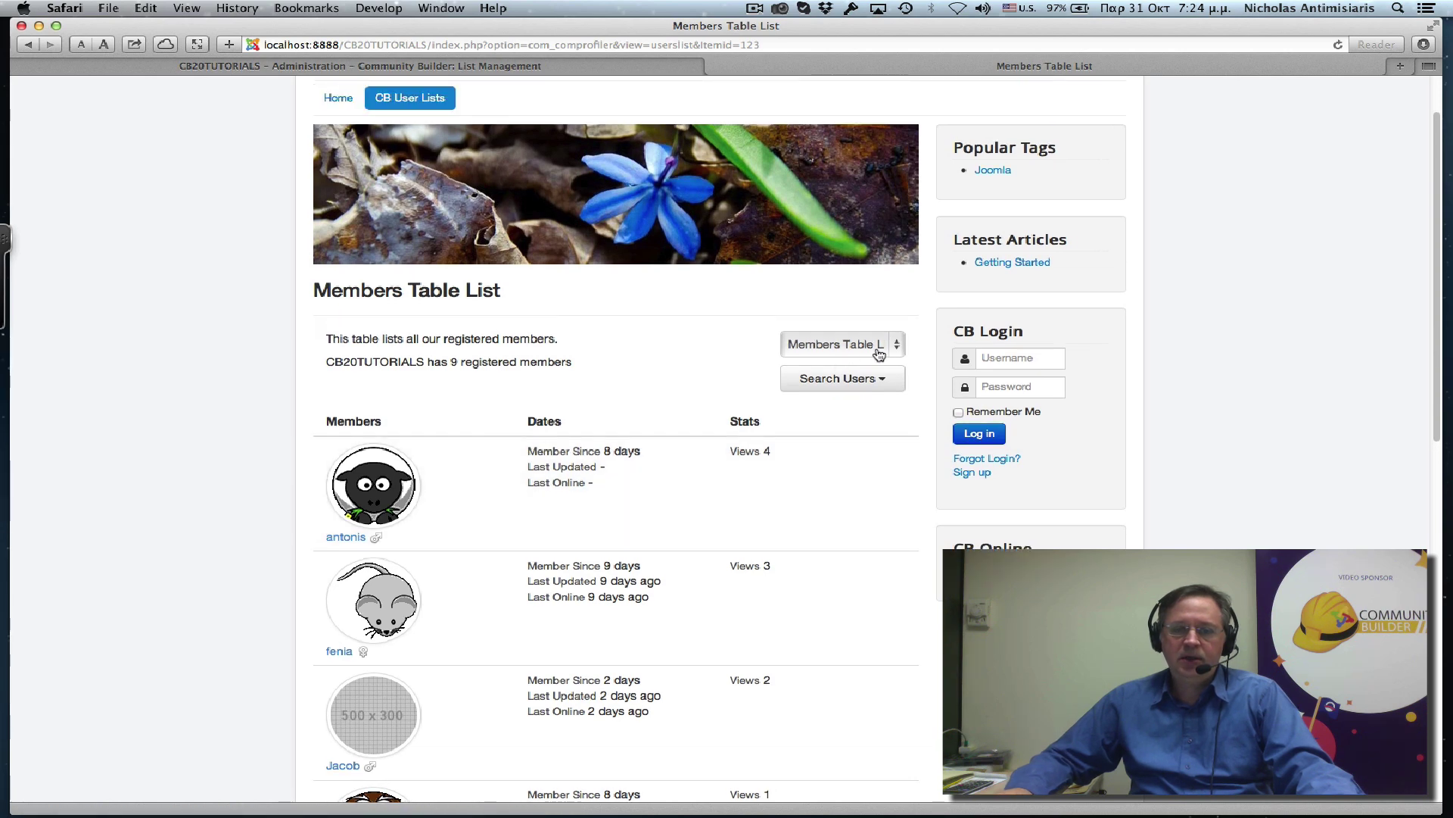
Step: View the Grid Members List, then the Grid Canvas Members List, from the list selector
left_click(878, 347)
left_click(872, 364)
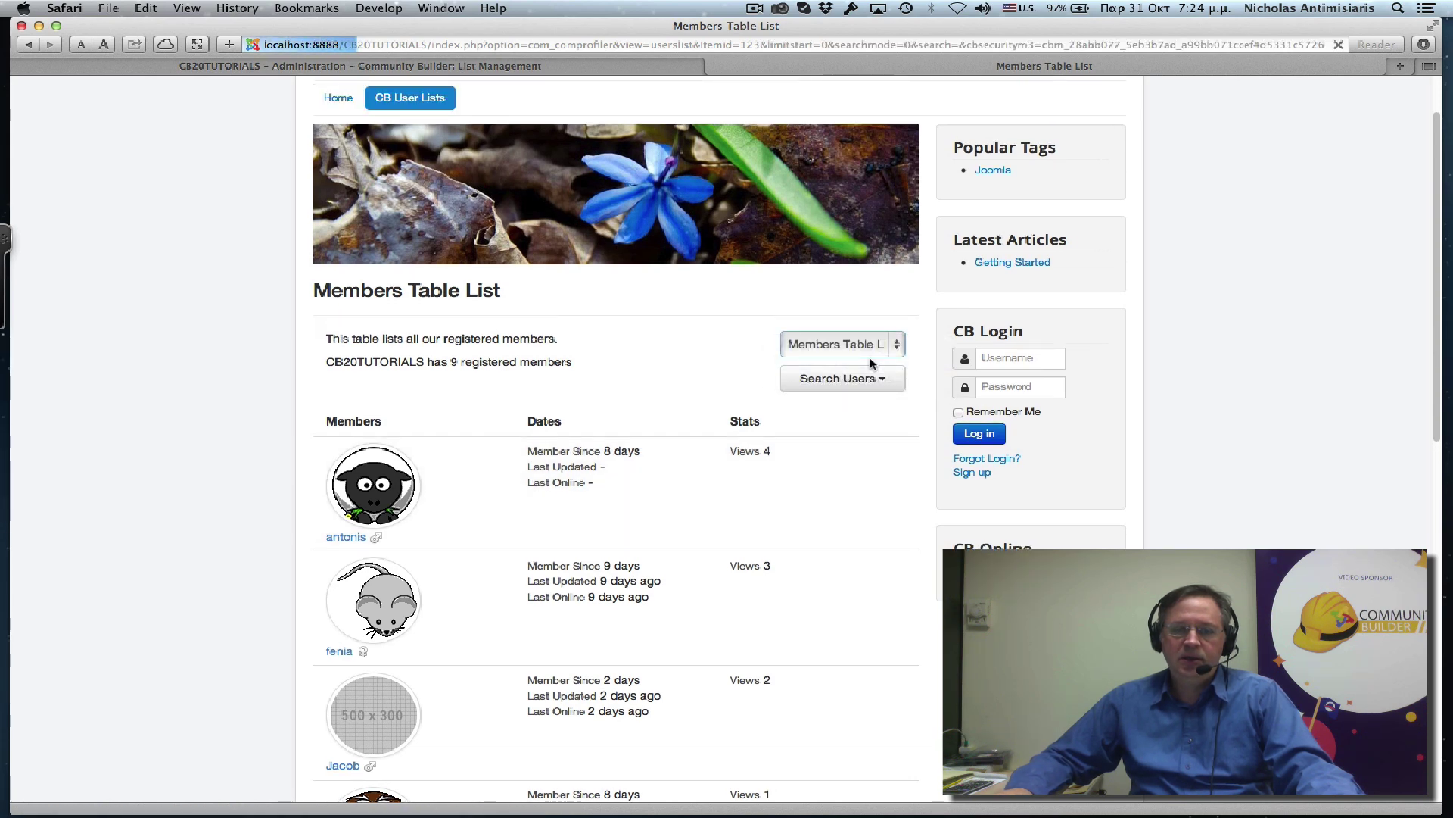
scroll(492, 401, "down", 3)
scroll(820, 462, "up", 3)
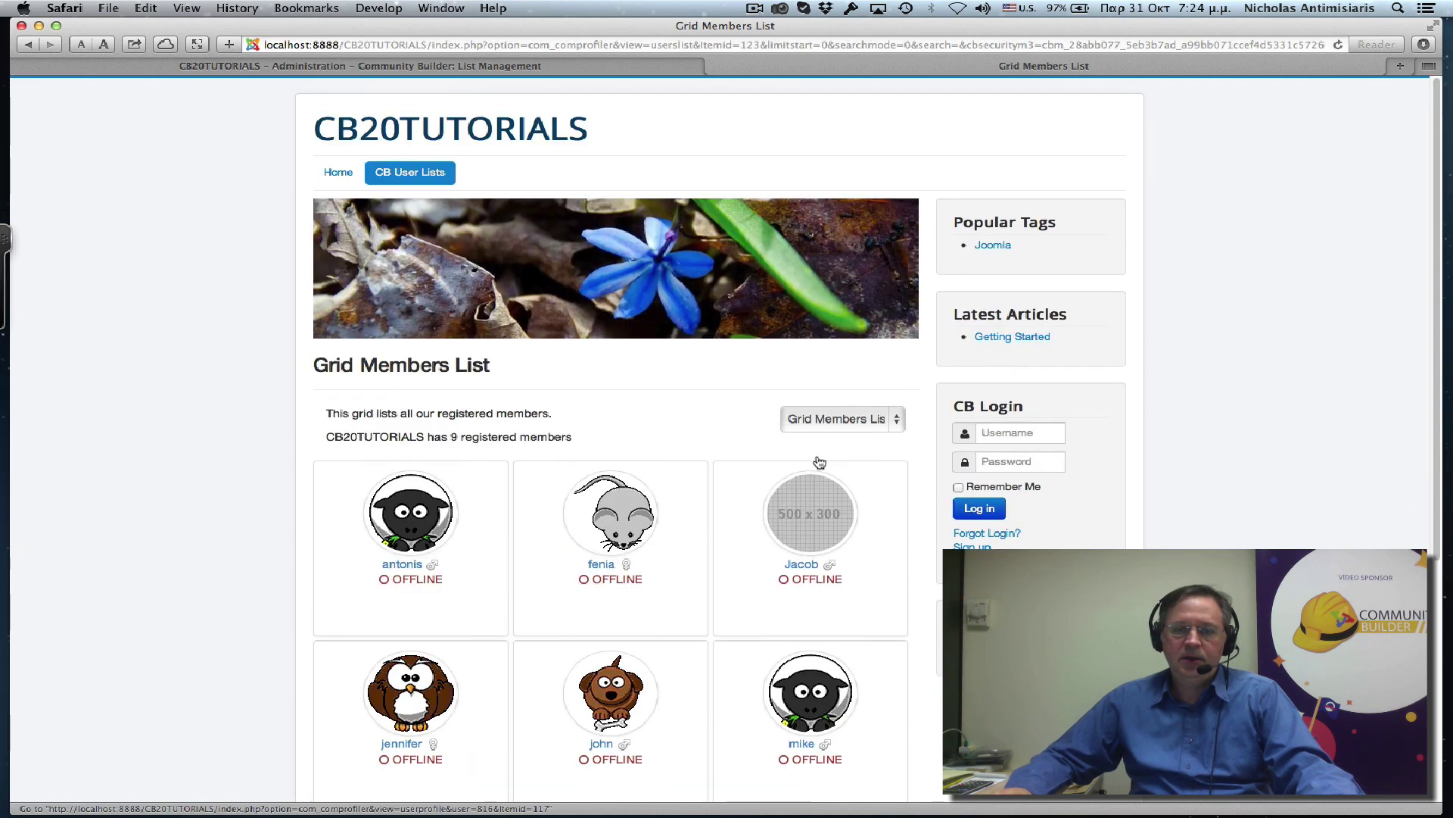
left_click(865, 423)
left_click(848, 439)
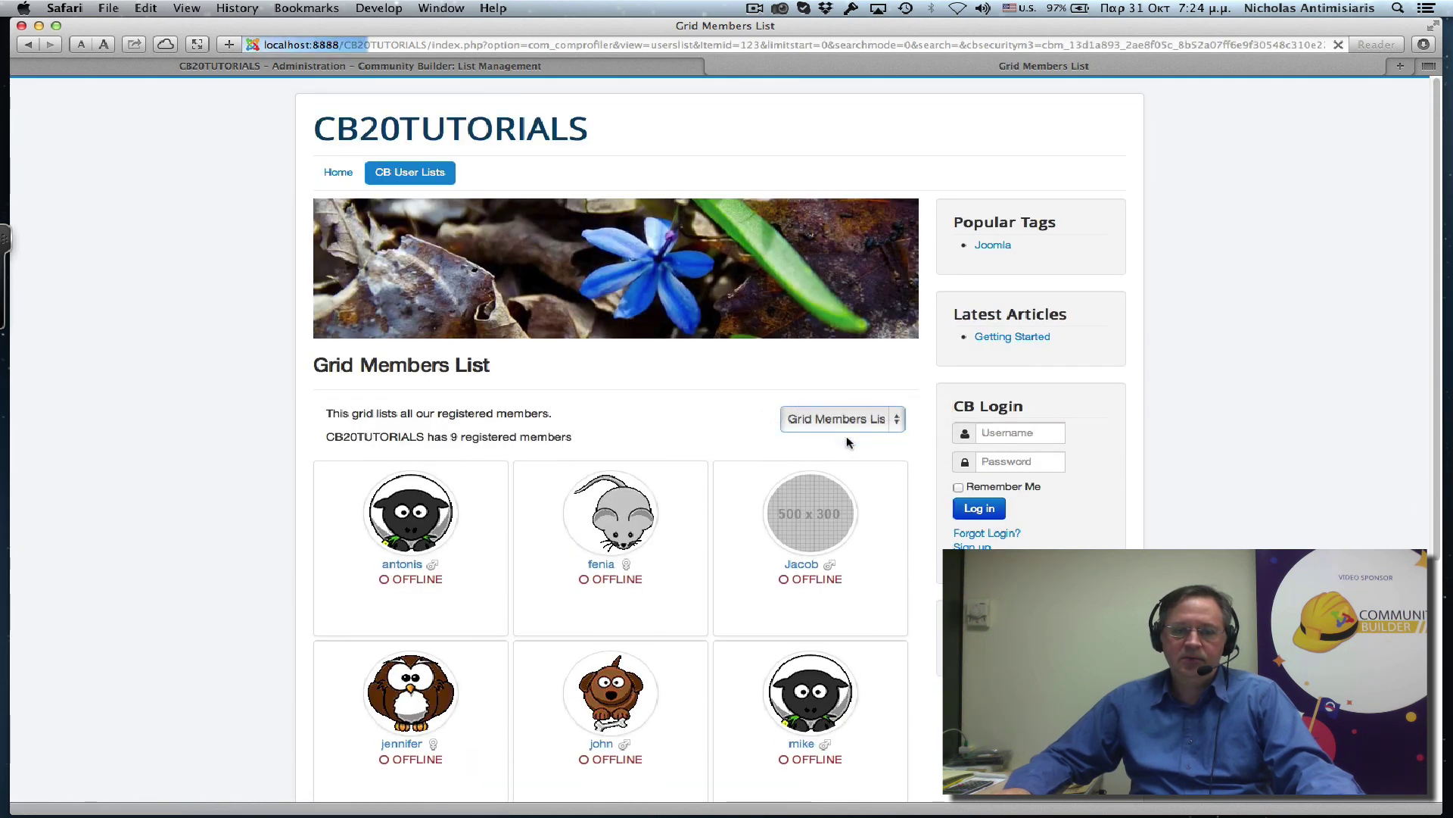
scroll(506, 569, "down", 2)
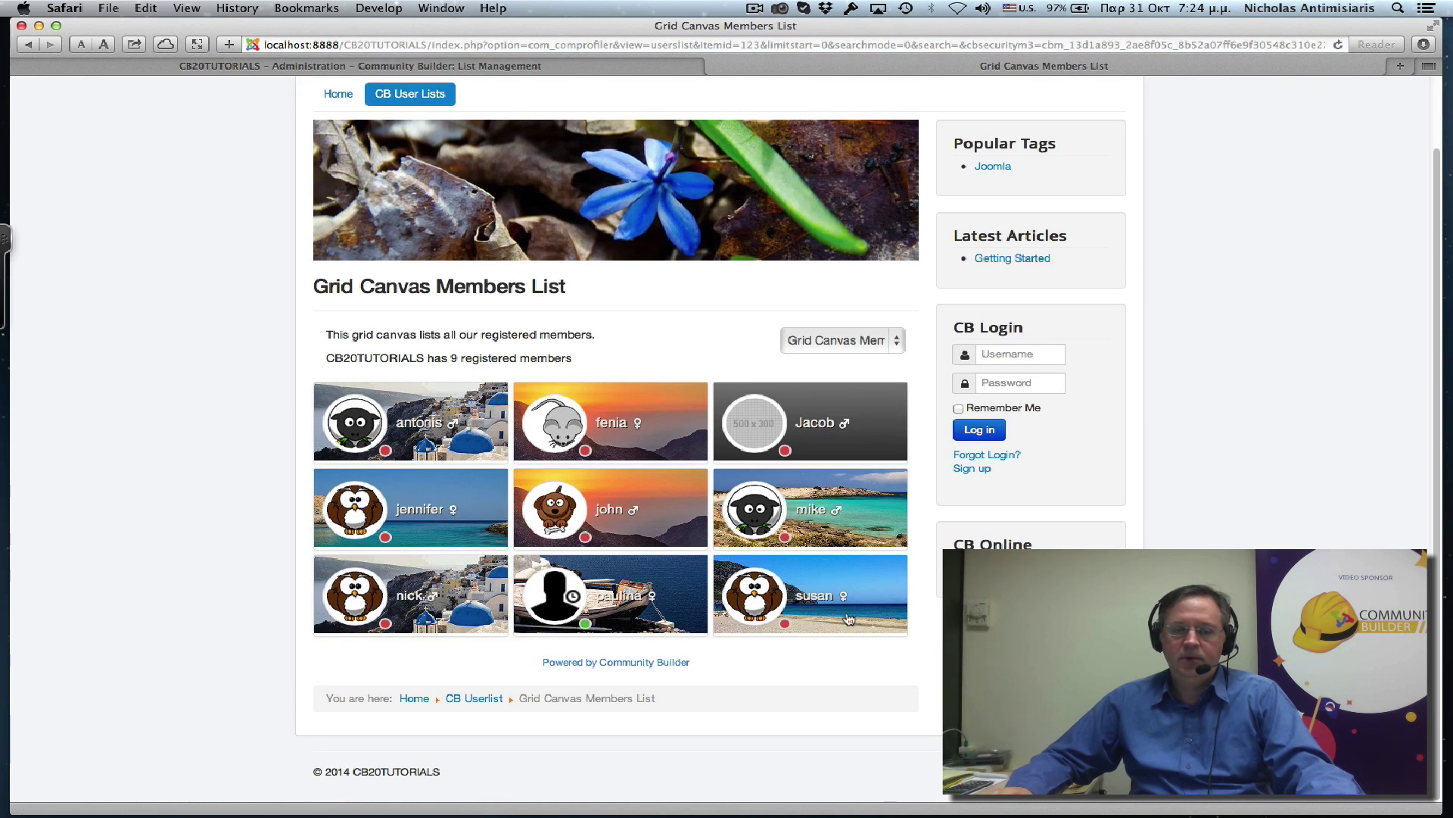
scroll(640, 581, "up", 2)
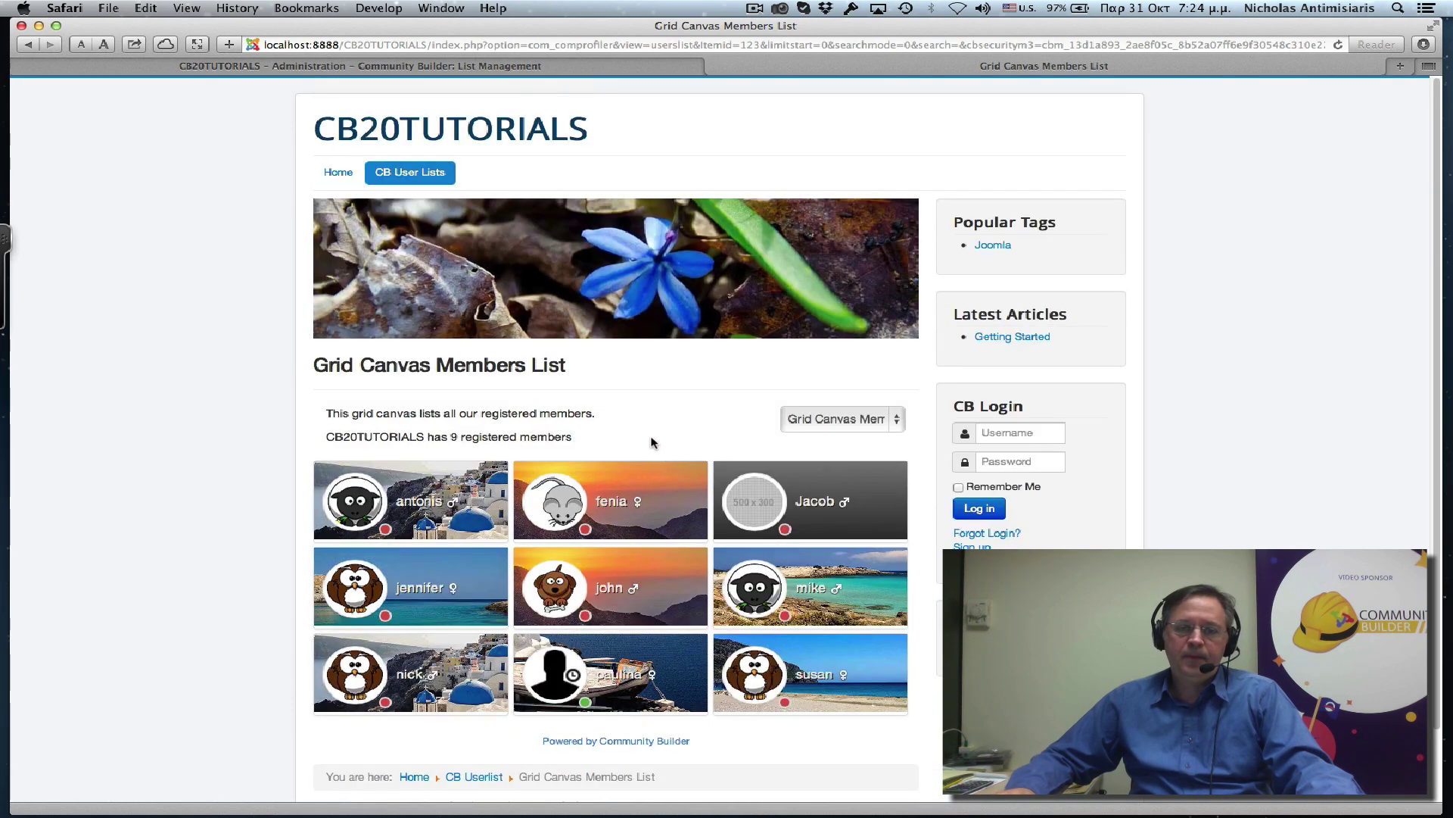
Step: Return to the Members Table List and expand its Search Users criteria
left_click(849, 419)
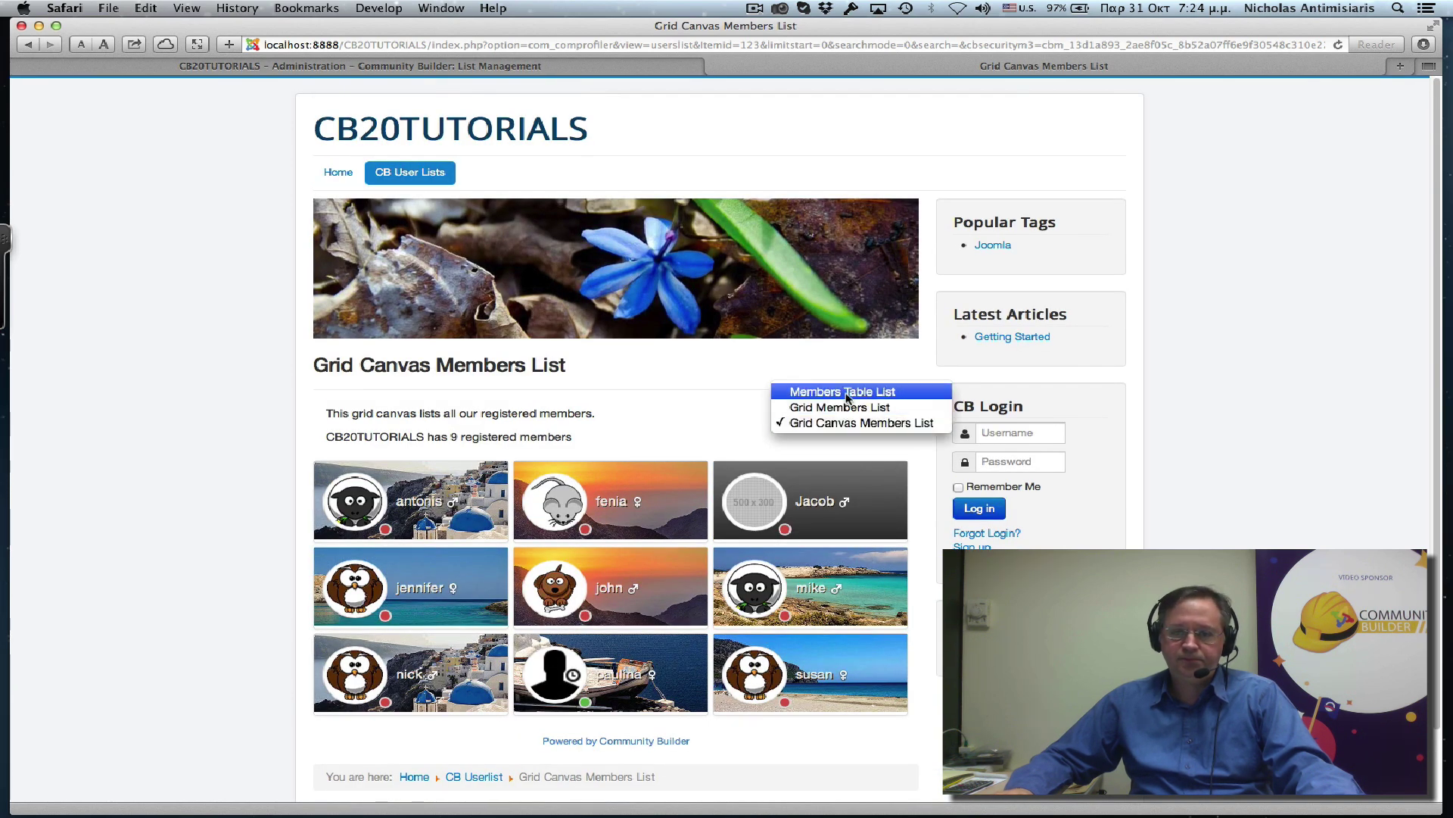
left_click(846, 395)
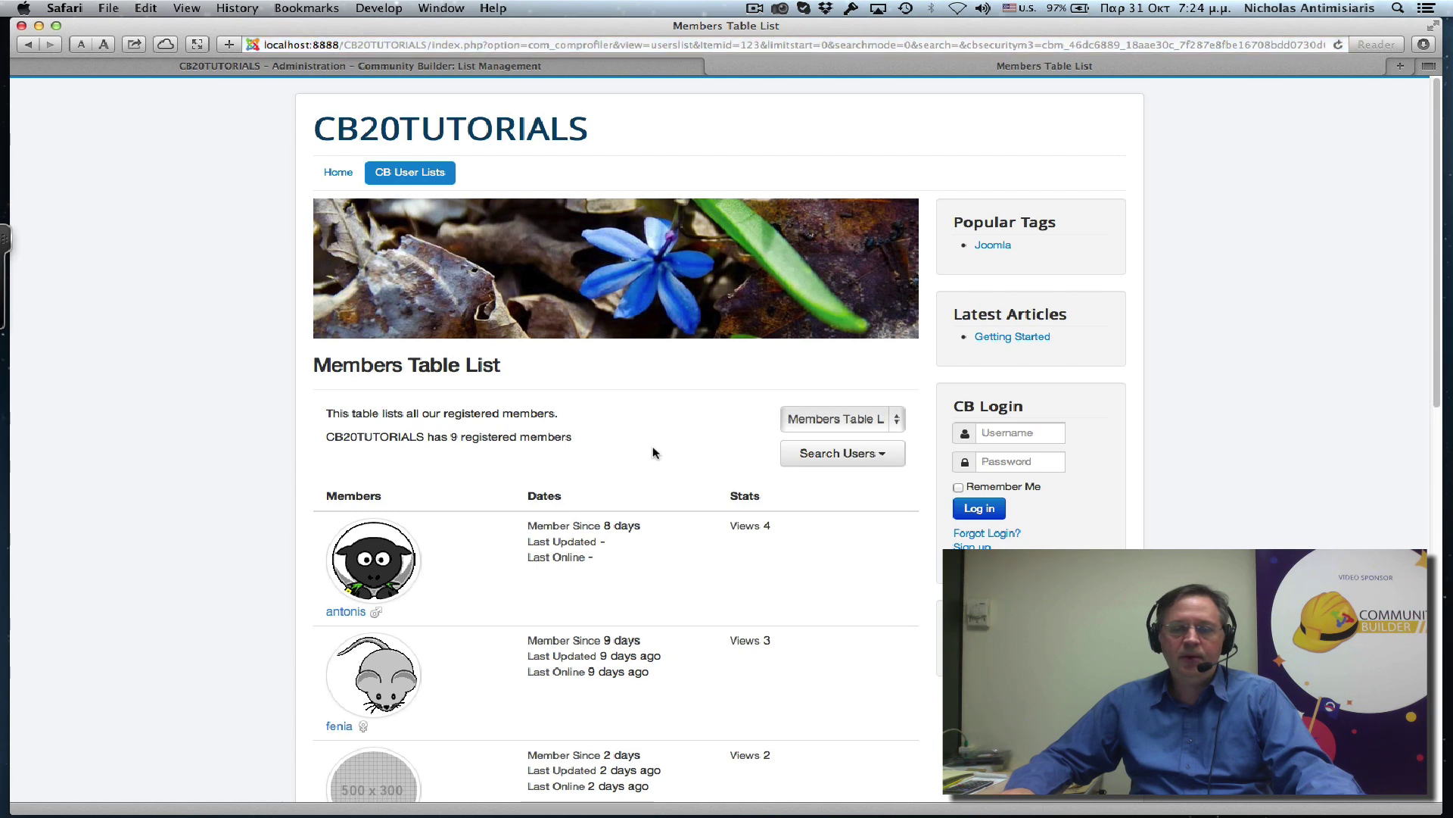
left_click(858, 457)
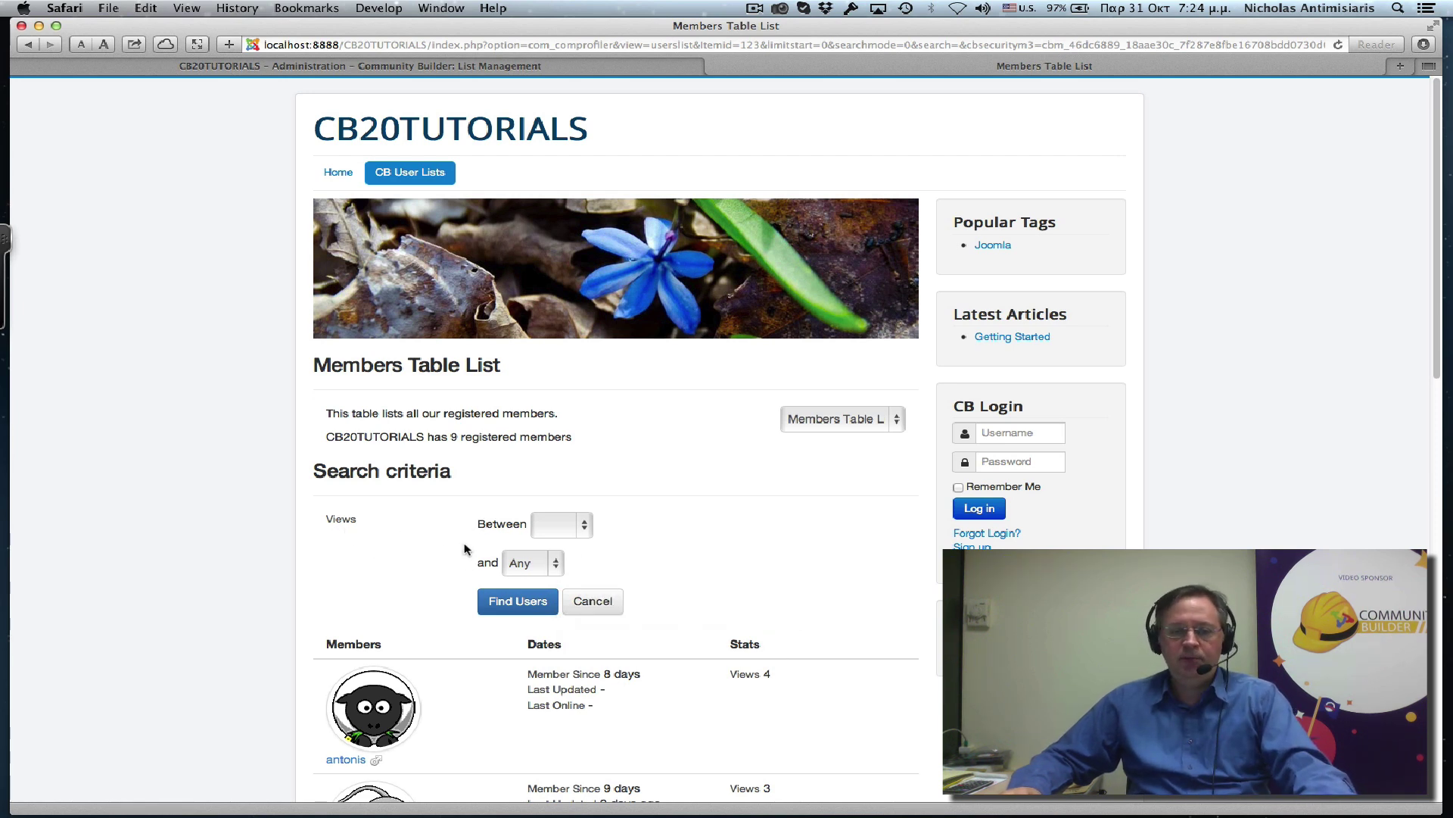
scroll(396, 528, "down", 1)
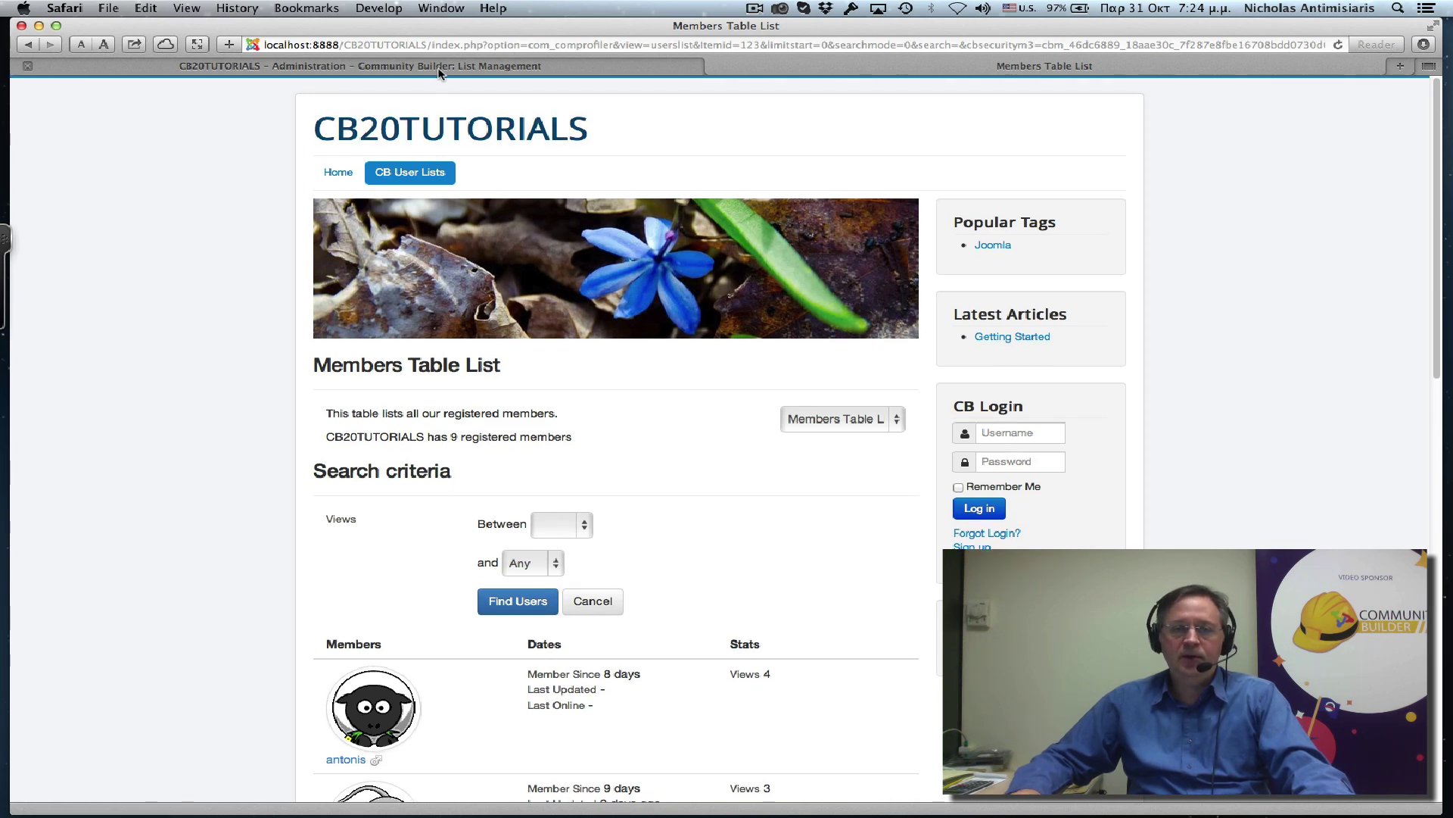
Step: In the Members Table List's Parameters > Search, set Searchable fields to All searchable fields
left_click(439, 67)
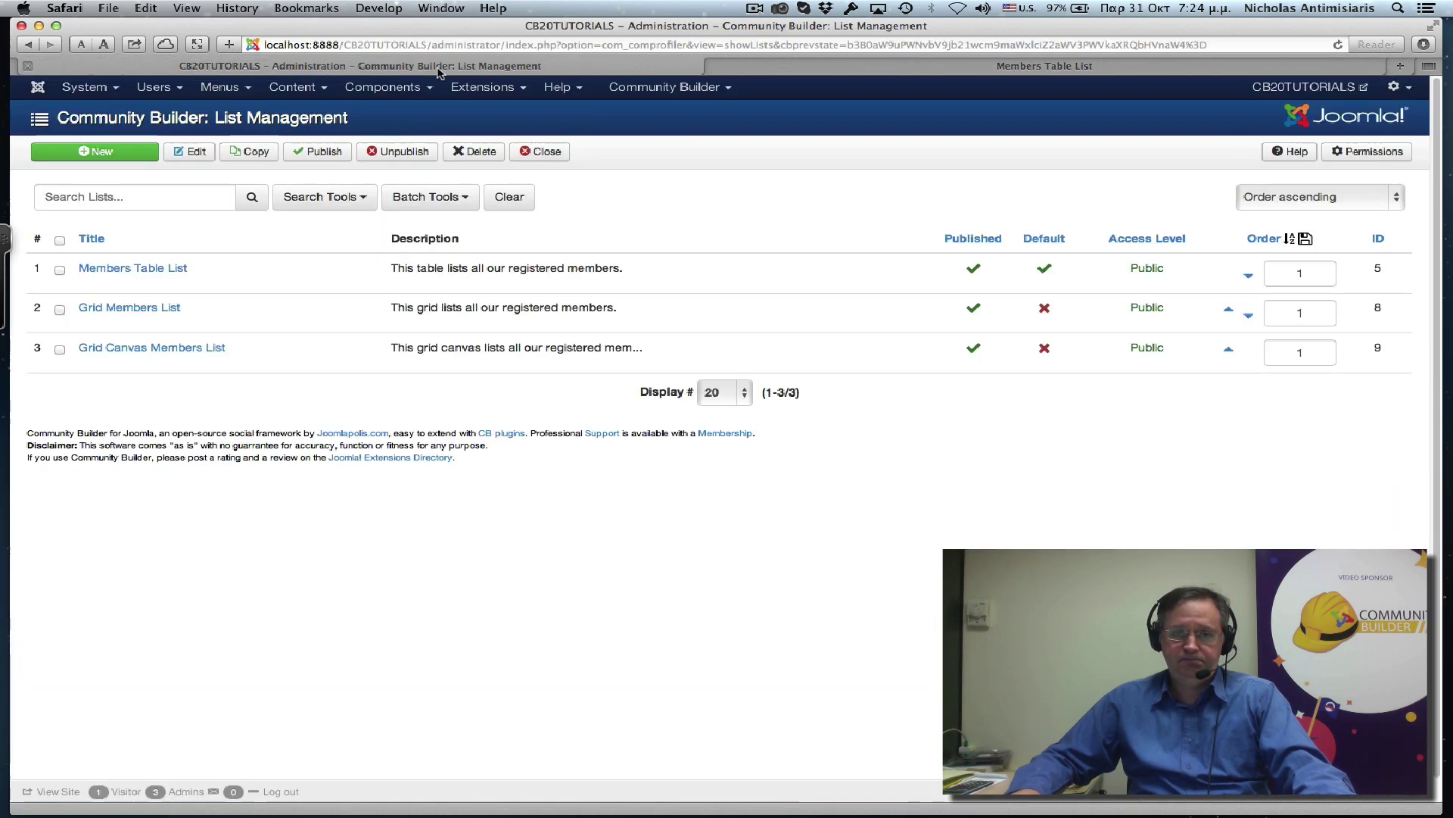
left_click(149, 272)
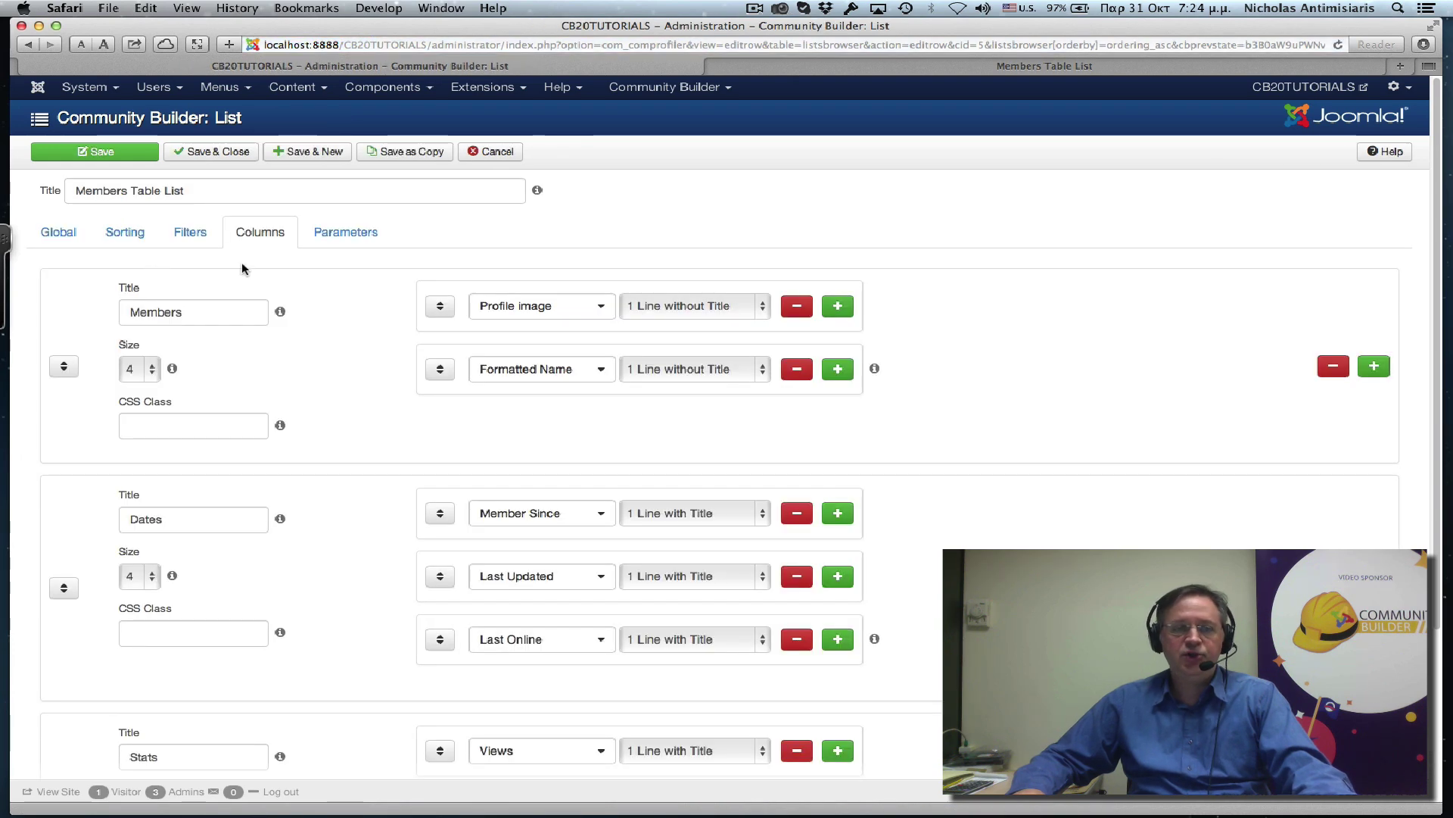
left_click(340, 236)
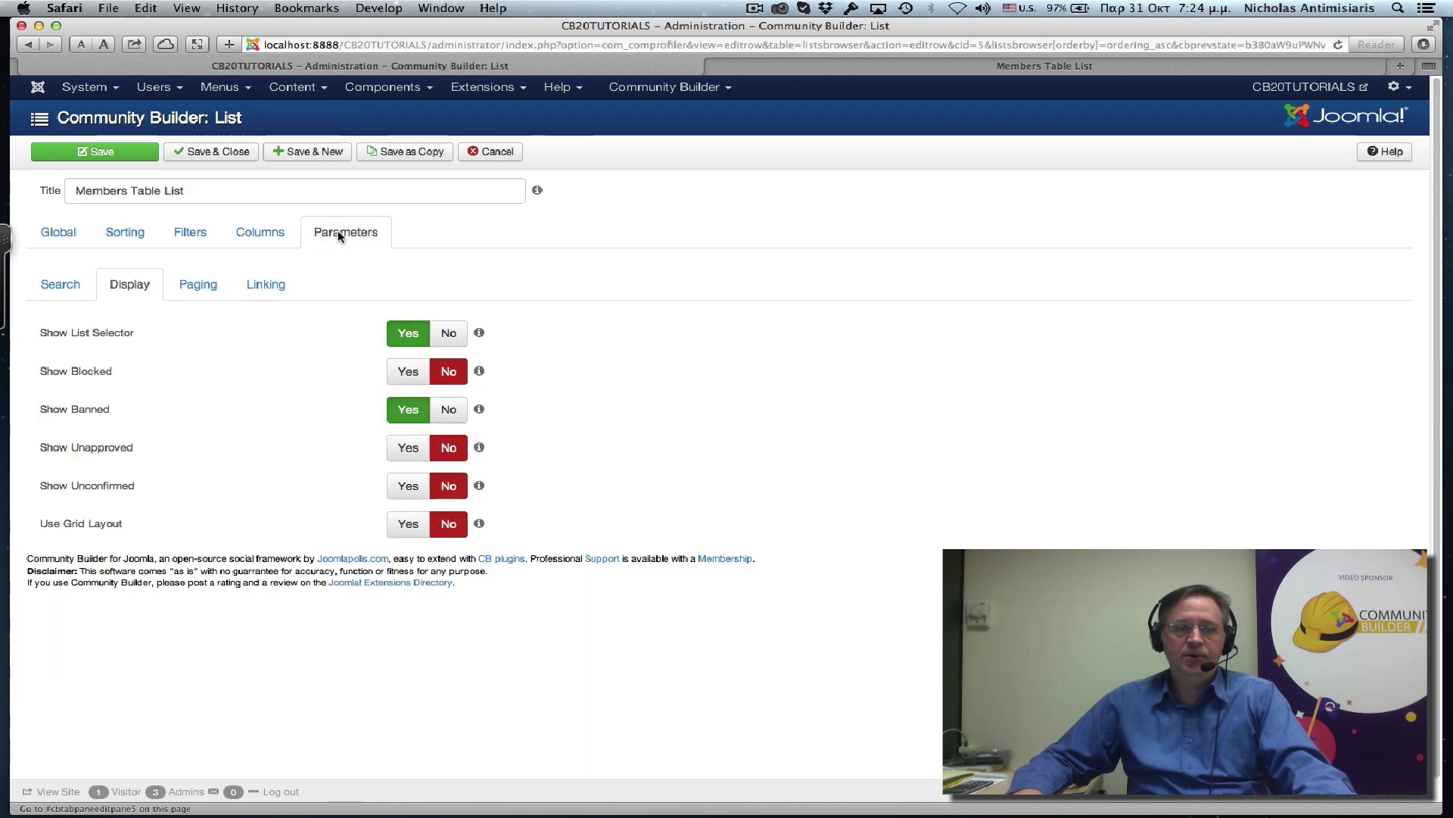
left_click(57, 290)
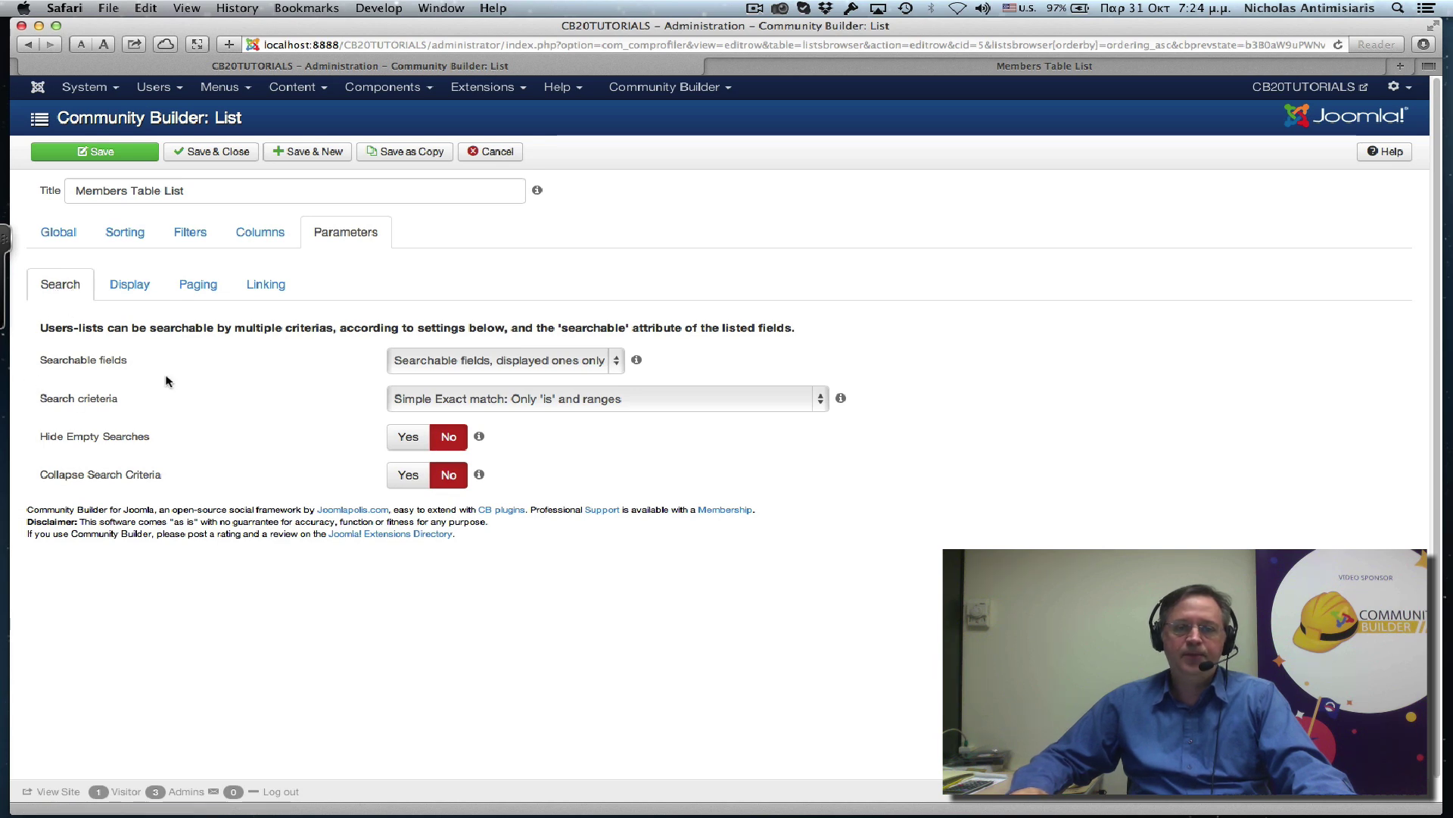
left_click(617, 363)
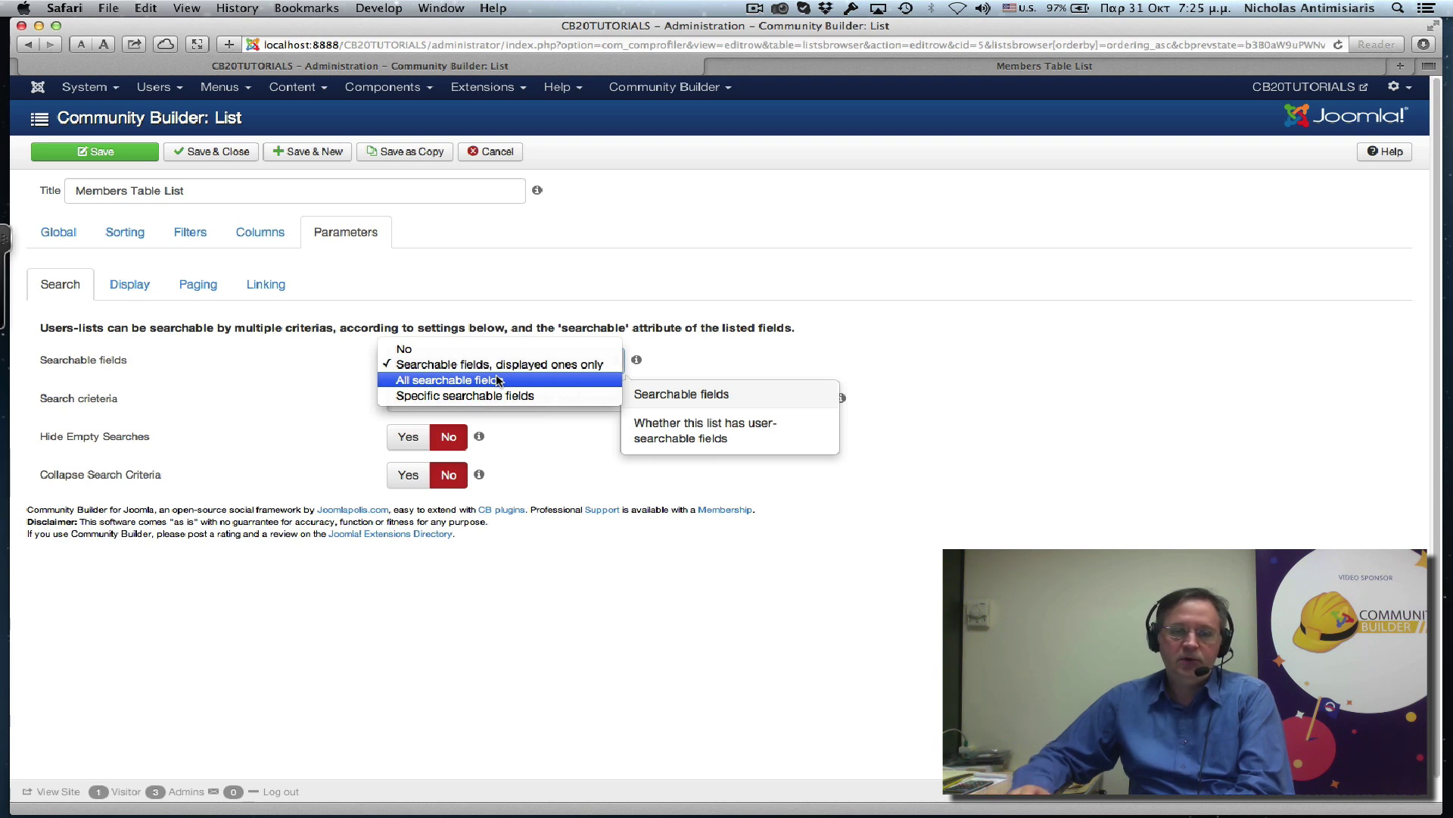
left_click(445, 380)
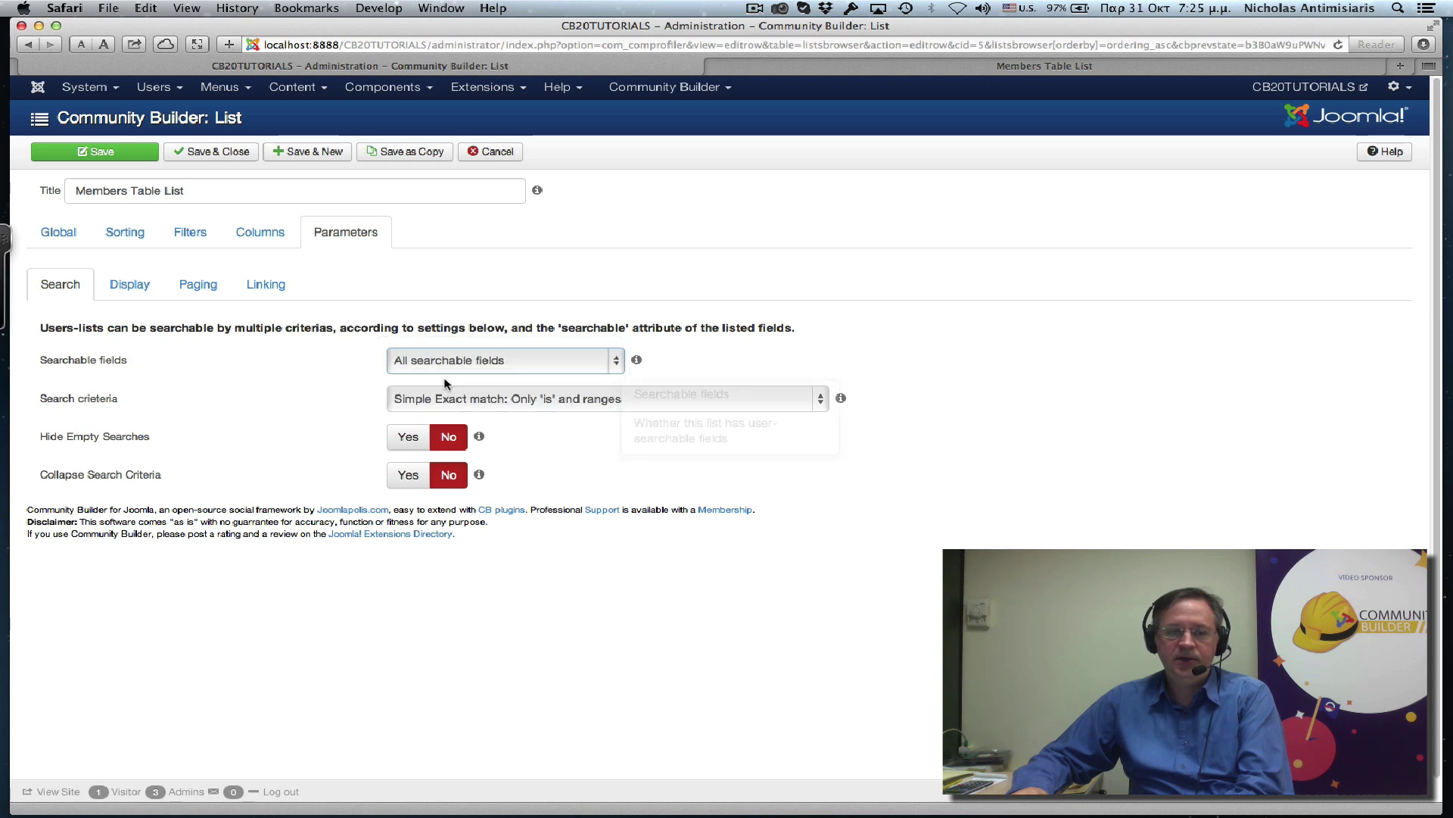
Step: Save the Members Table List and reload CB User Lists on the front end
left_click(106, 152)
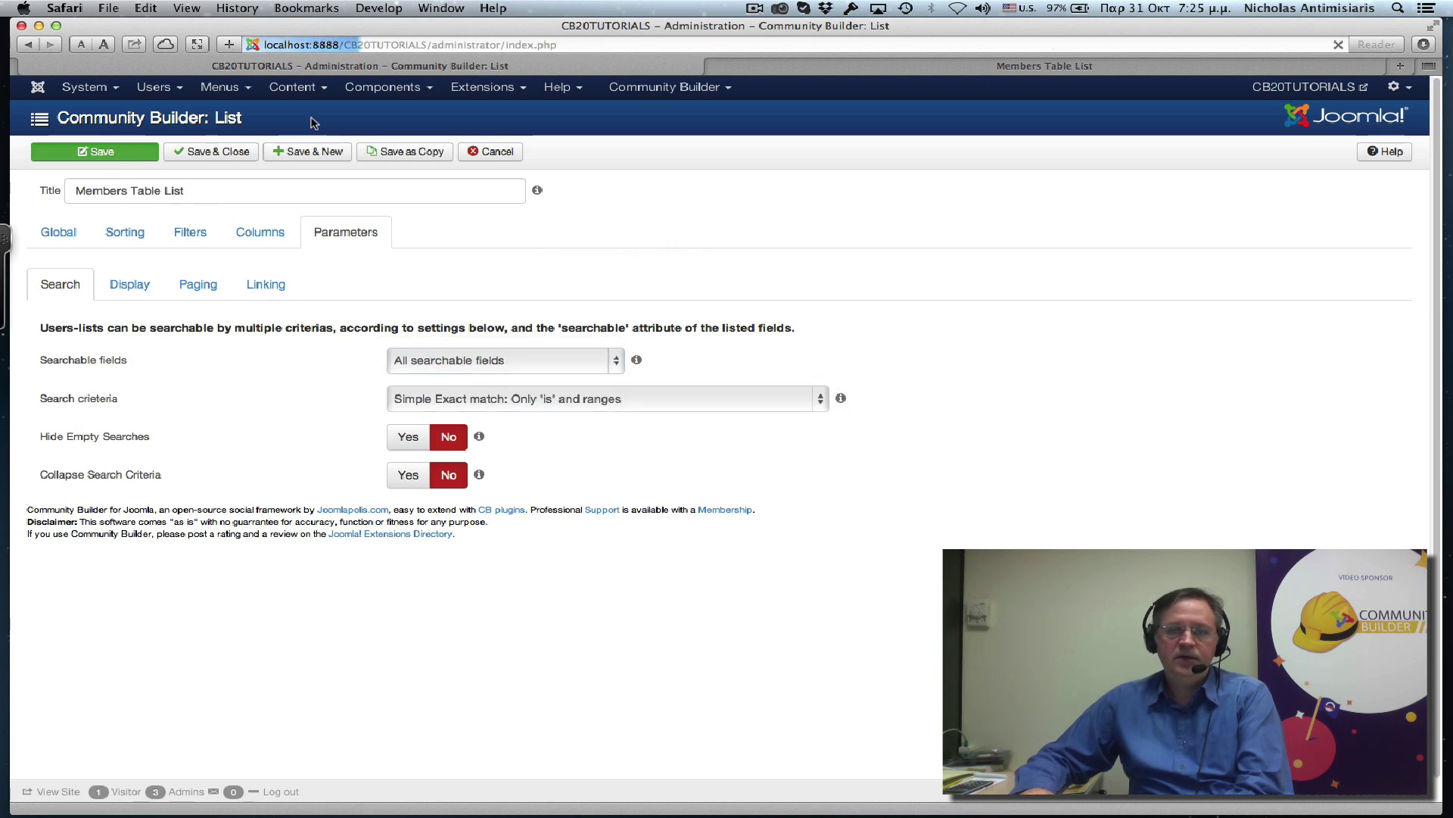
left_click(816, 73)
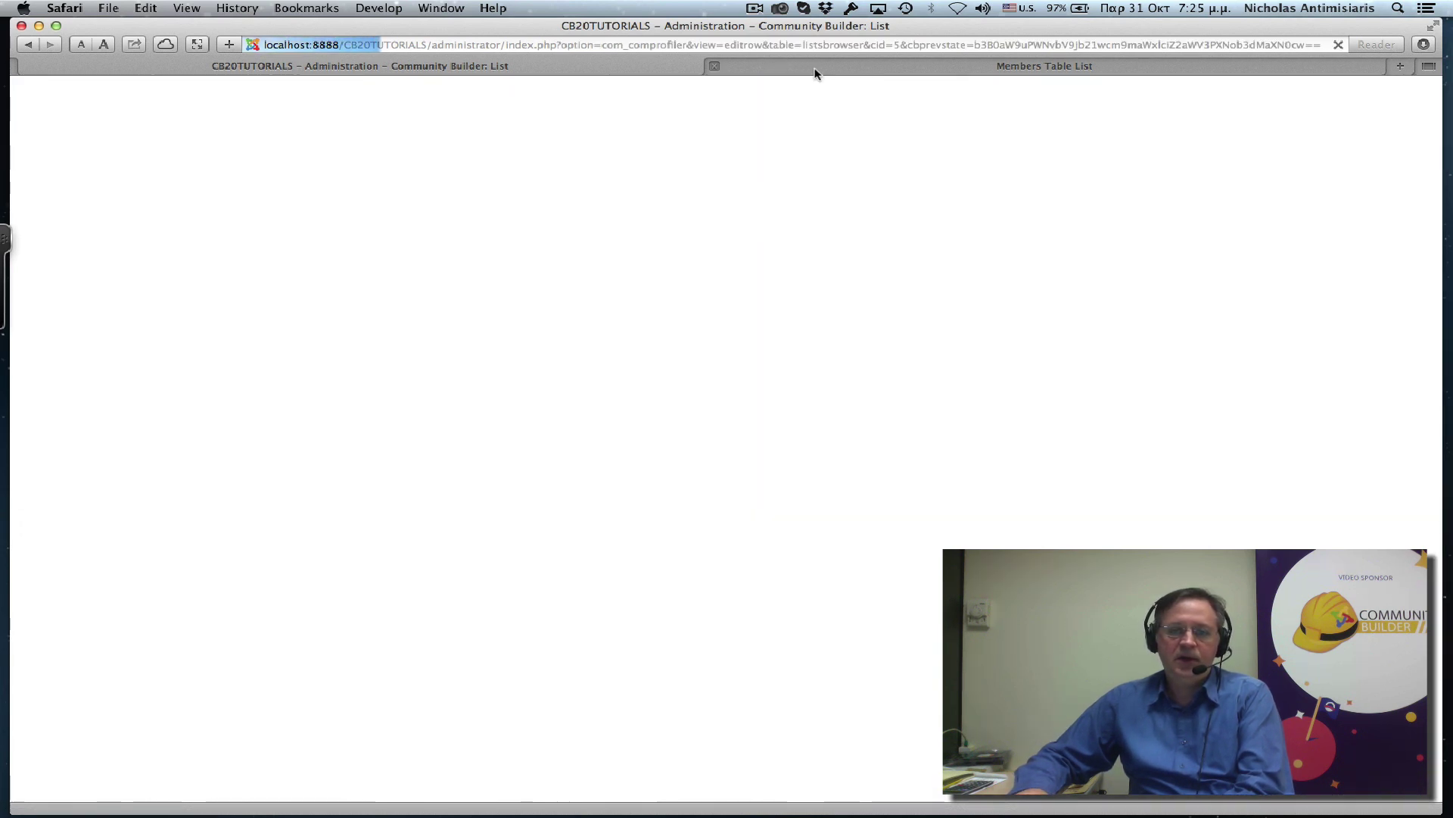
left_click(400, 174)
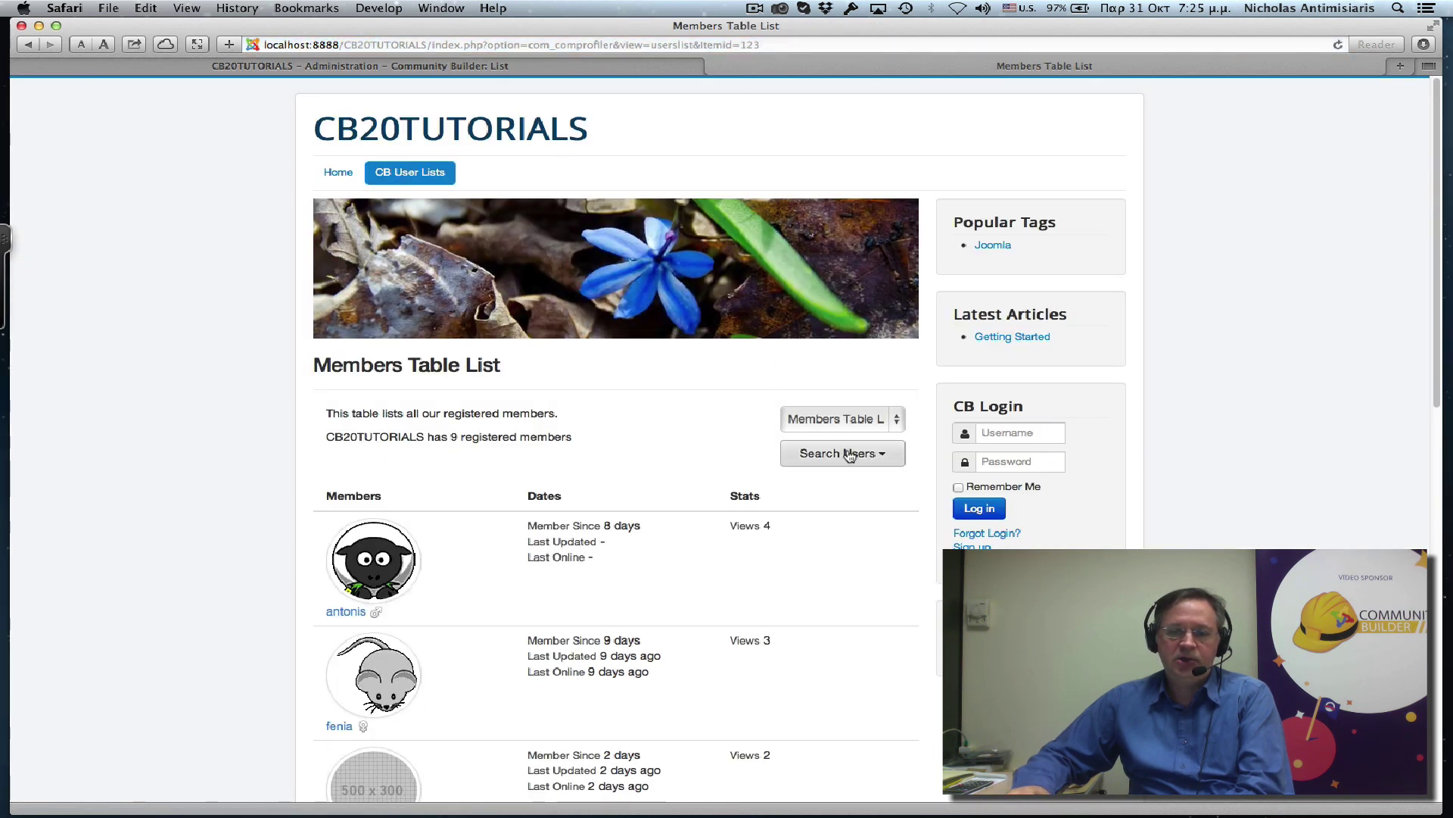
Step: Expand Search Users and review the Username, Gender and Views search fields
left_click(847, 454)
scroll(813, 561, "down", 3)
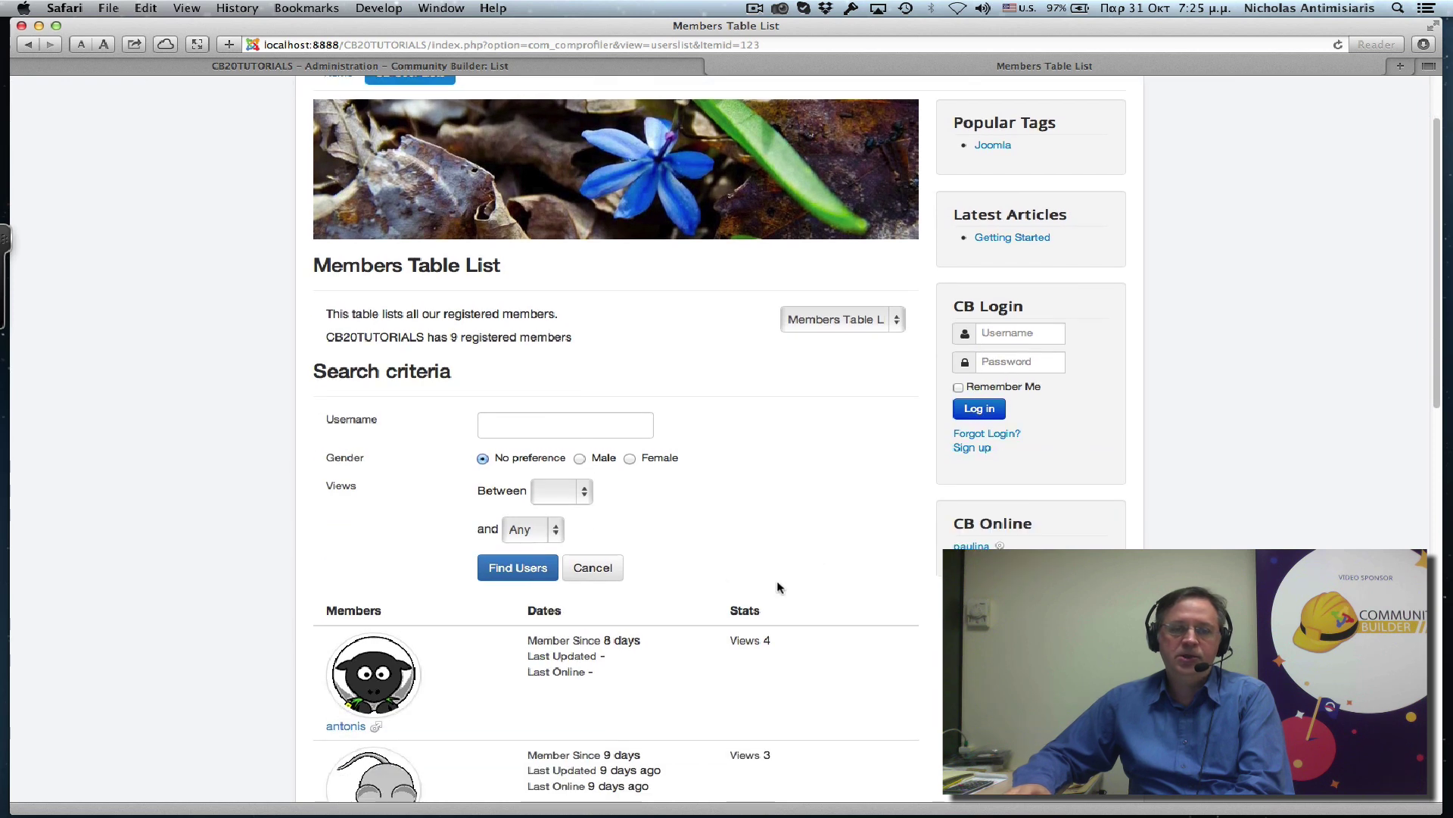
left_click(488, 418)
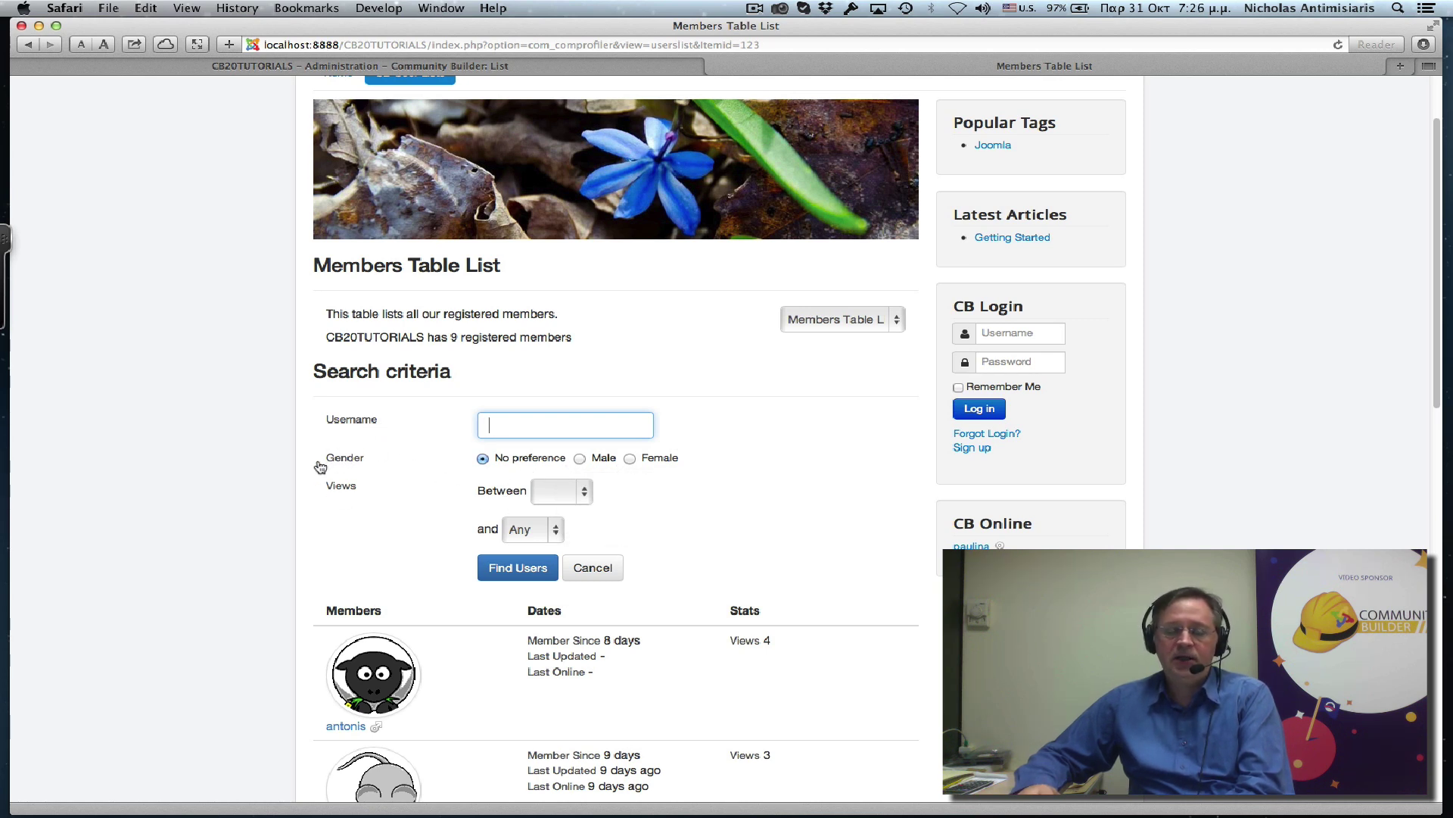
scroll(259, 519, "down", 2)
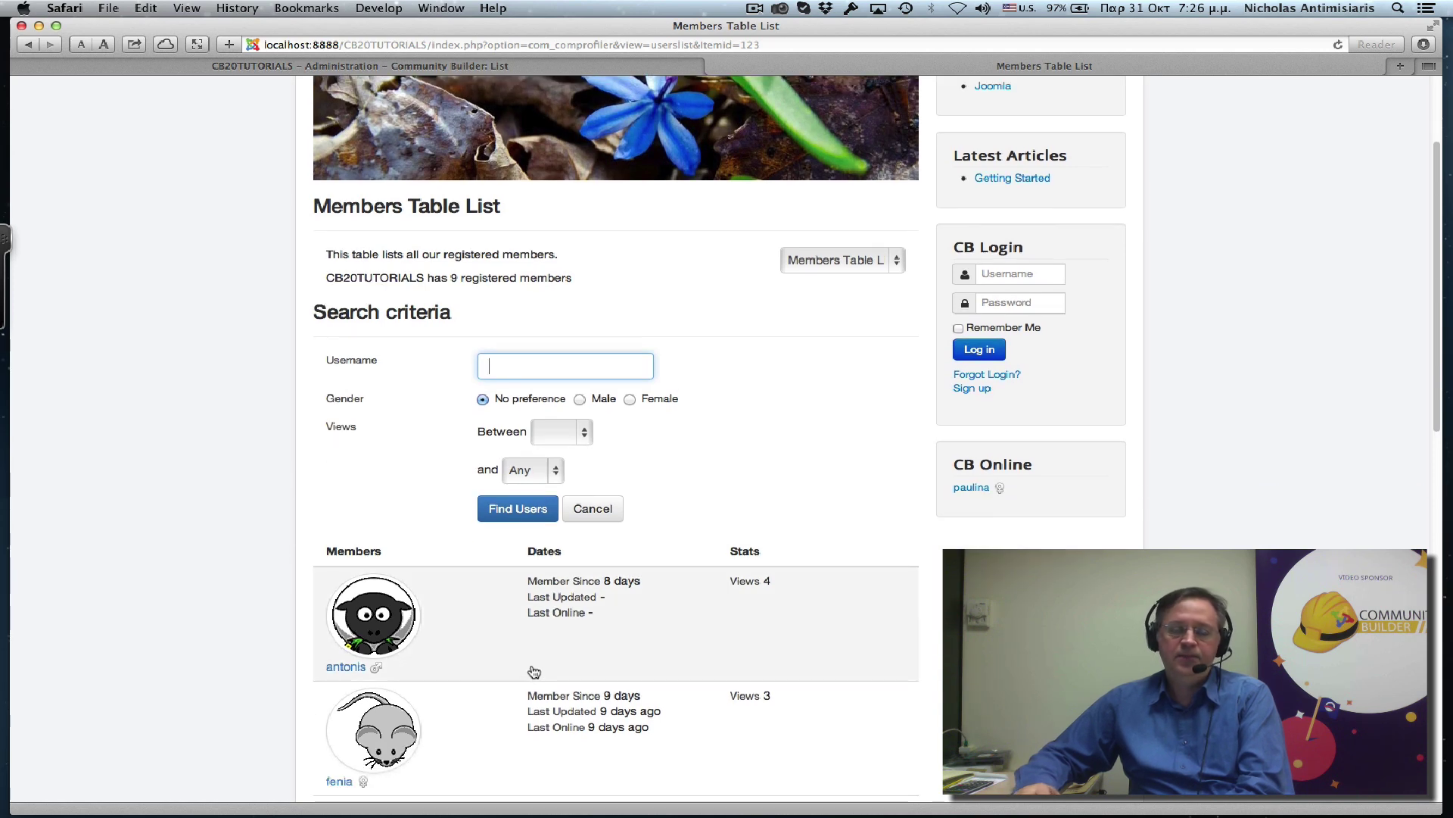
scroll(532, 670, "down", 2)
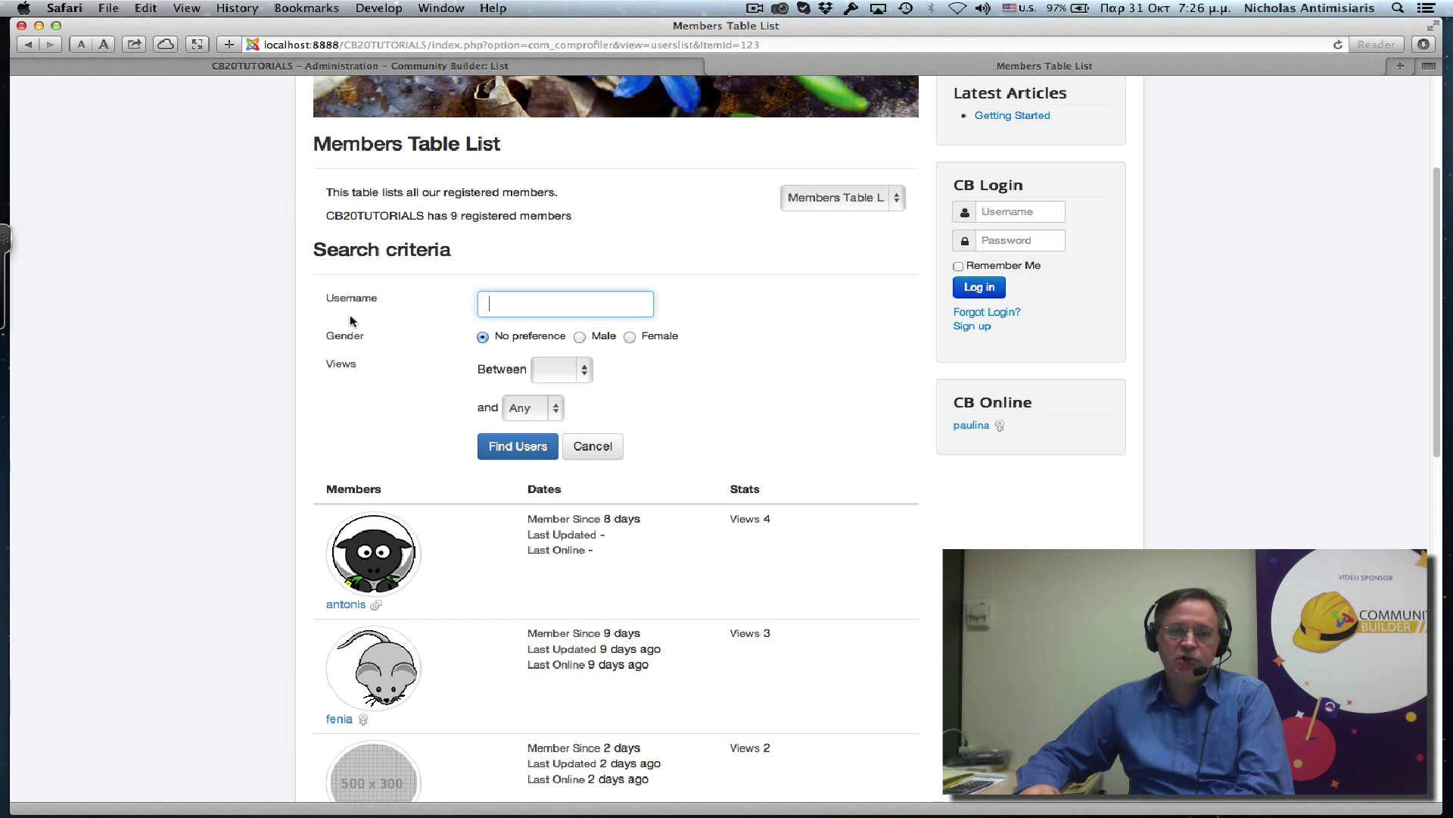
mouse_move(496, 299)
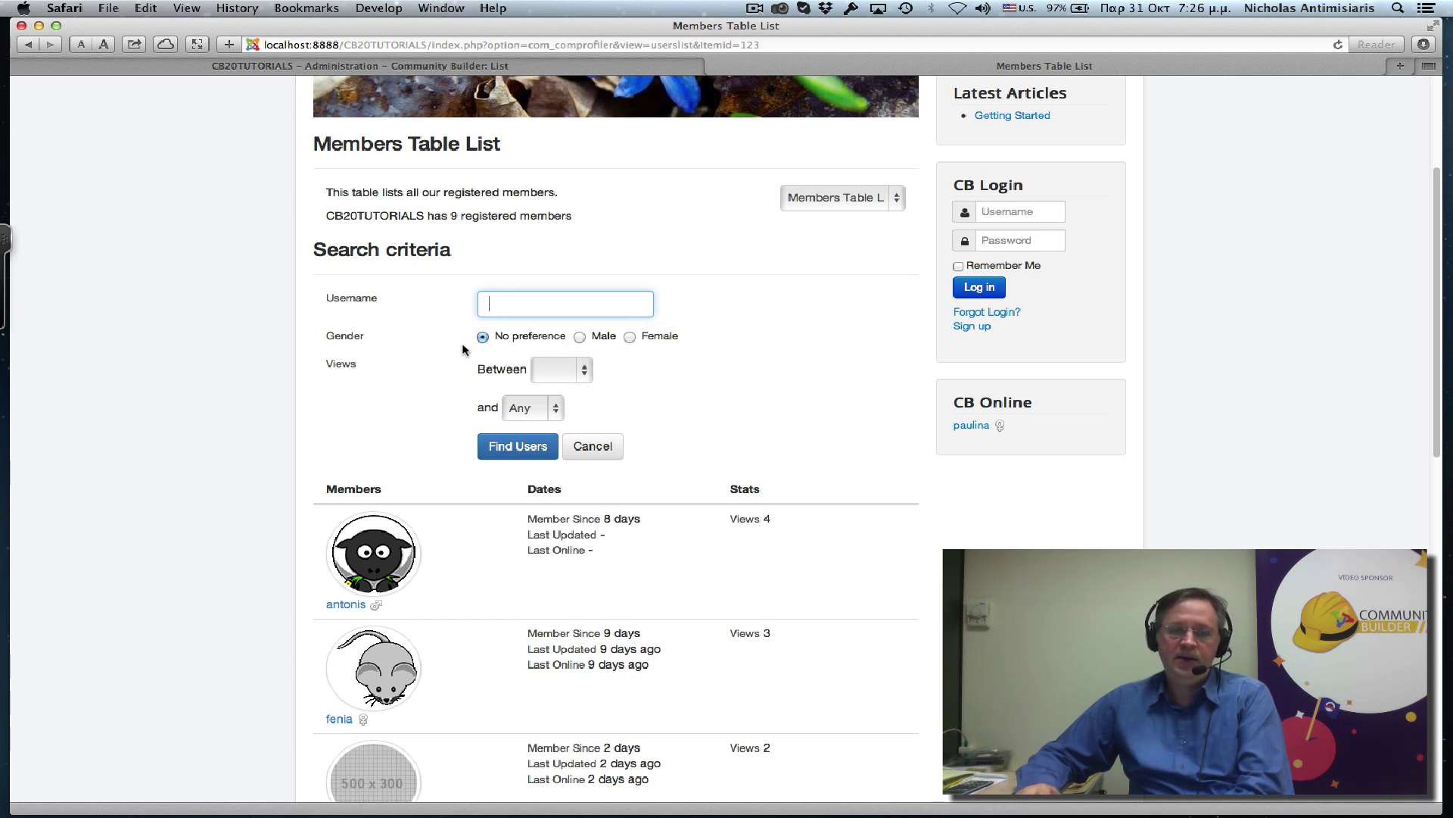
mouse_move(677, 342)
scroll(515, 333, "up", 5)
Step: Limit the list's searchable fields to specific fields with only Gender, and save
left_click(513, 66)
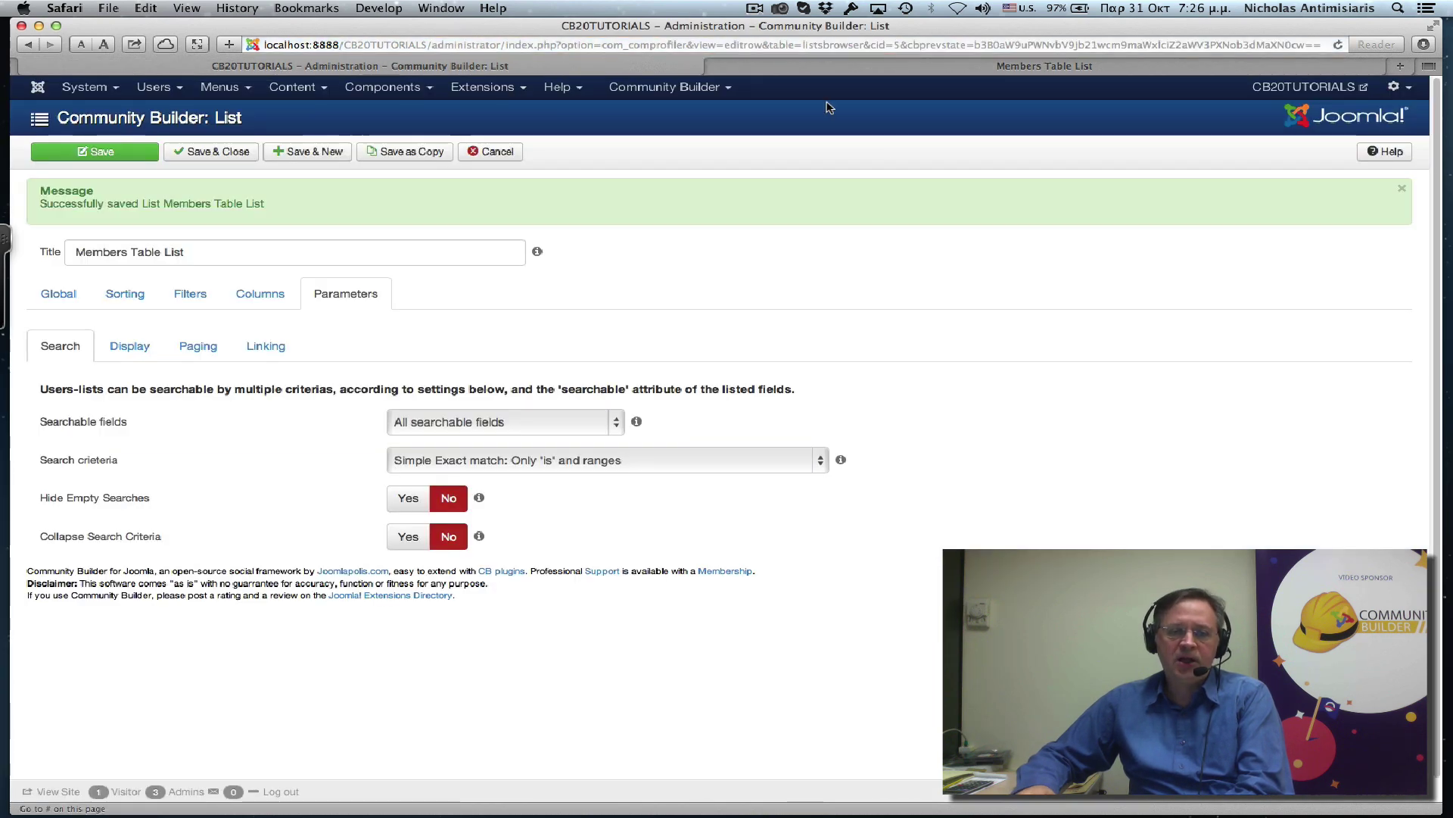
left_click(535, 434)
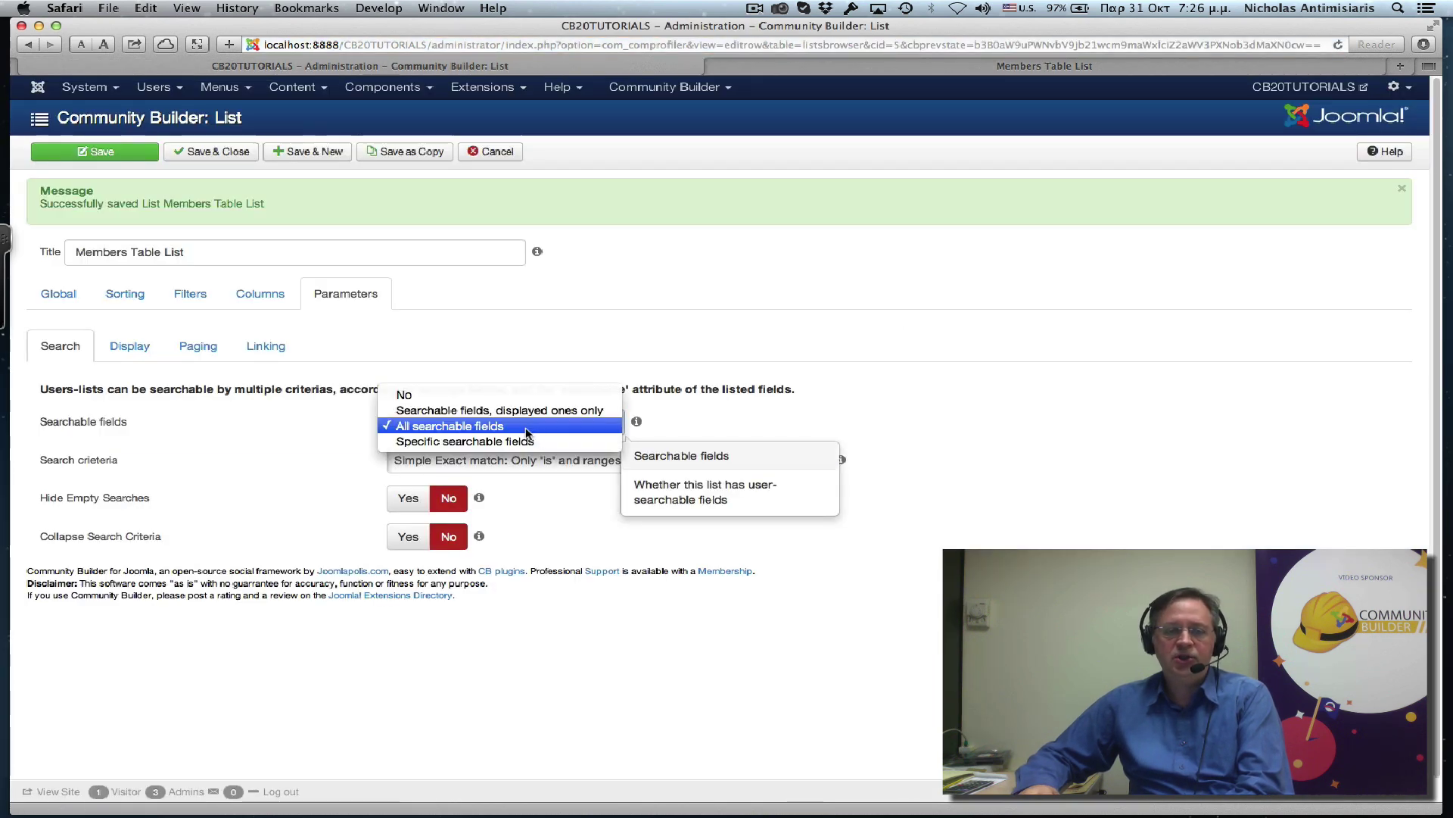
left_click(513, 441)
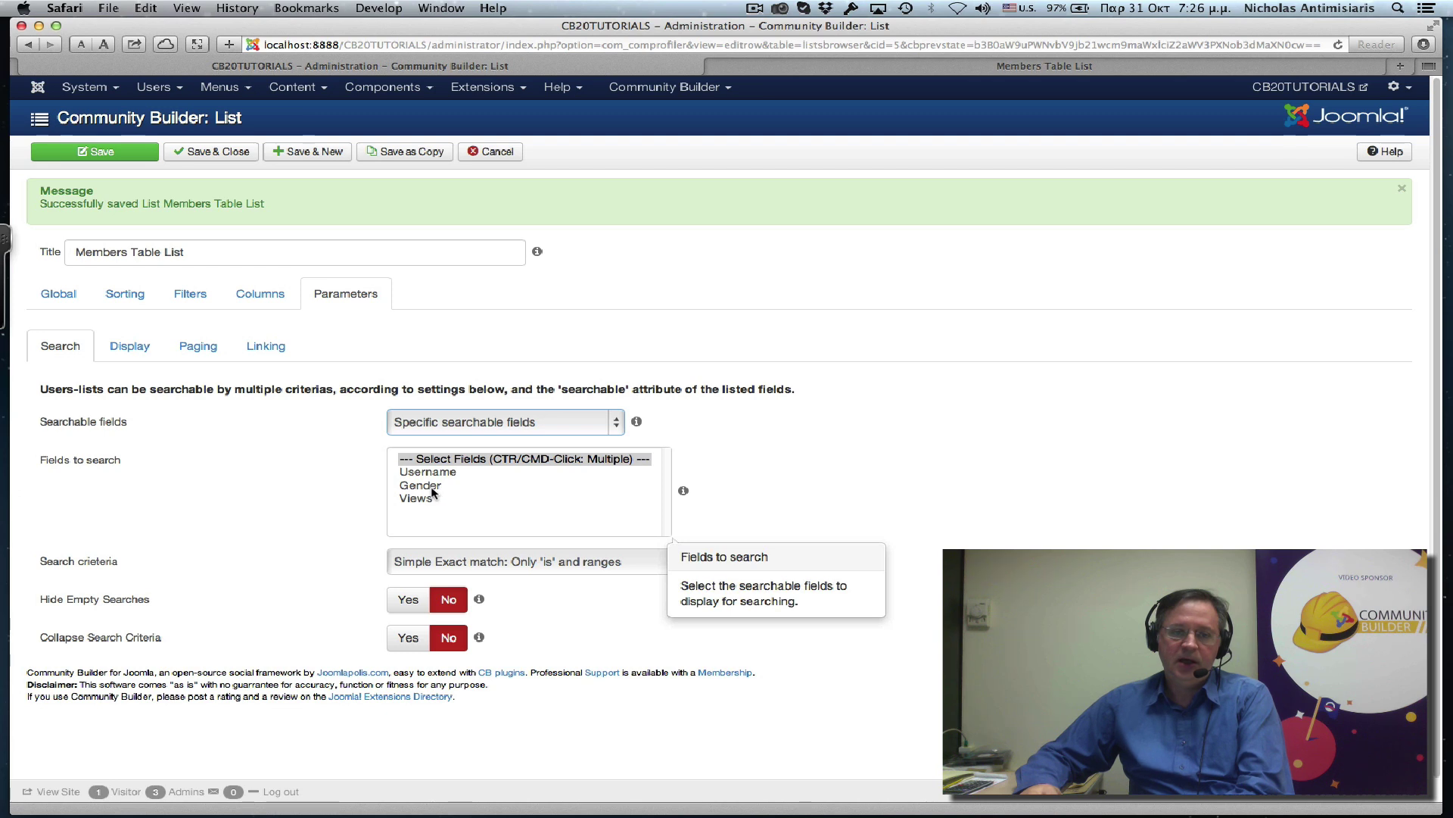
left_click(428, 486)
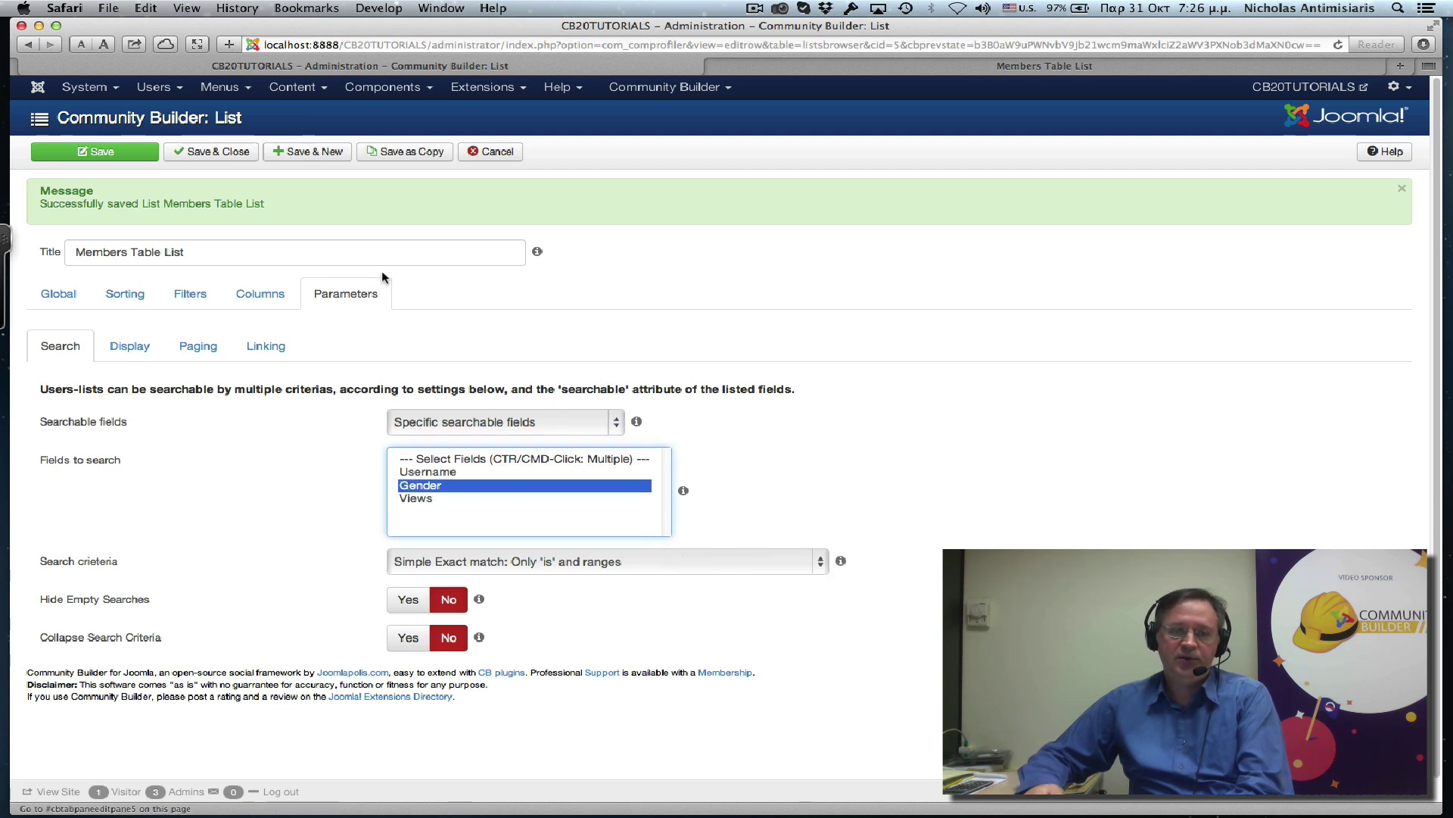
left_click(125, 155)
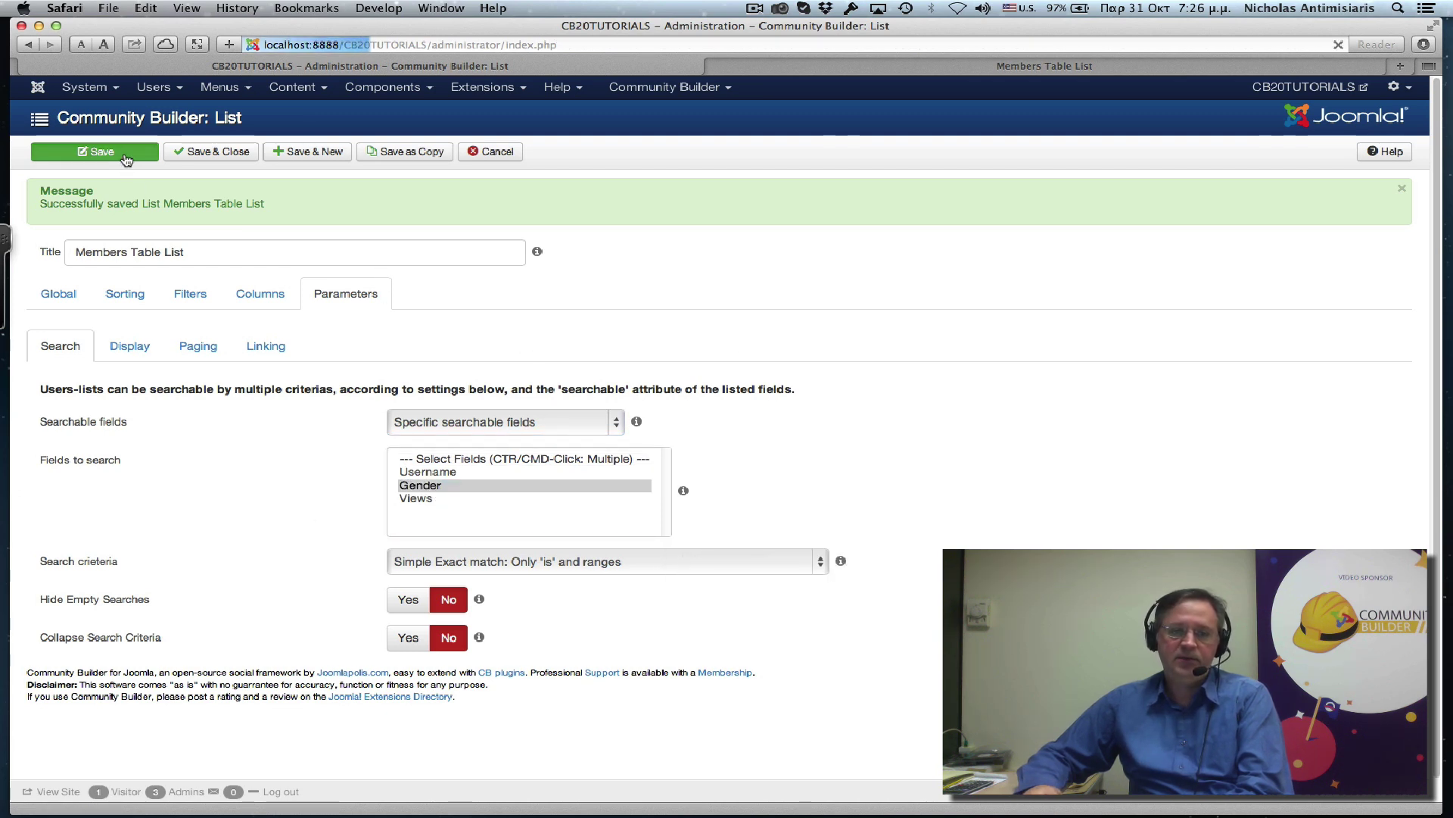
Step: Reload the front-end members list and expand its search criteria
left_click(846, 68)
left_click(406, 180)
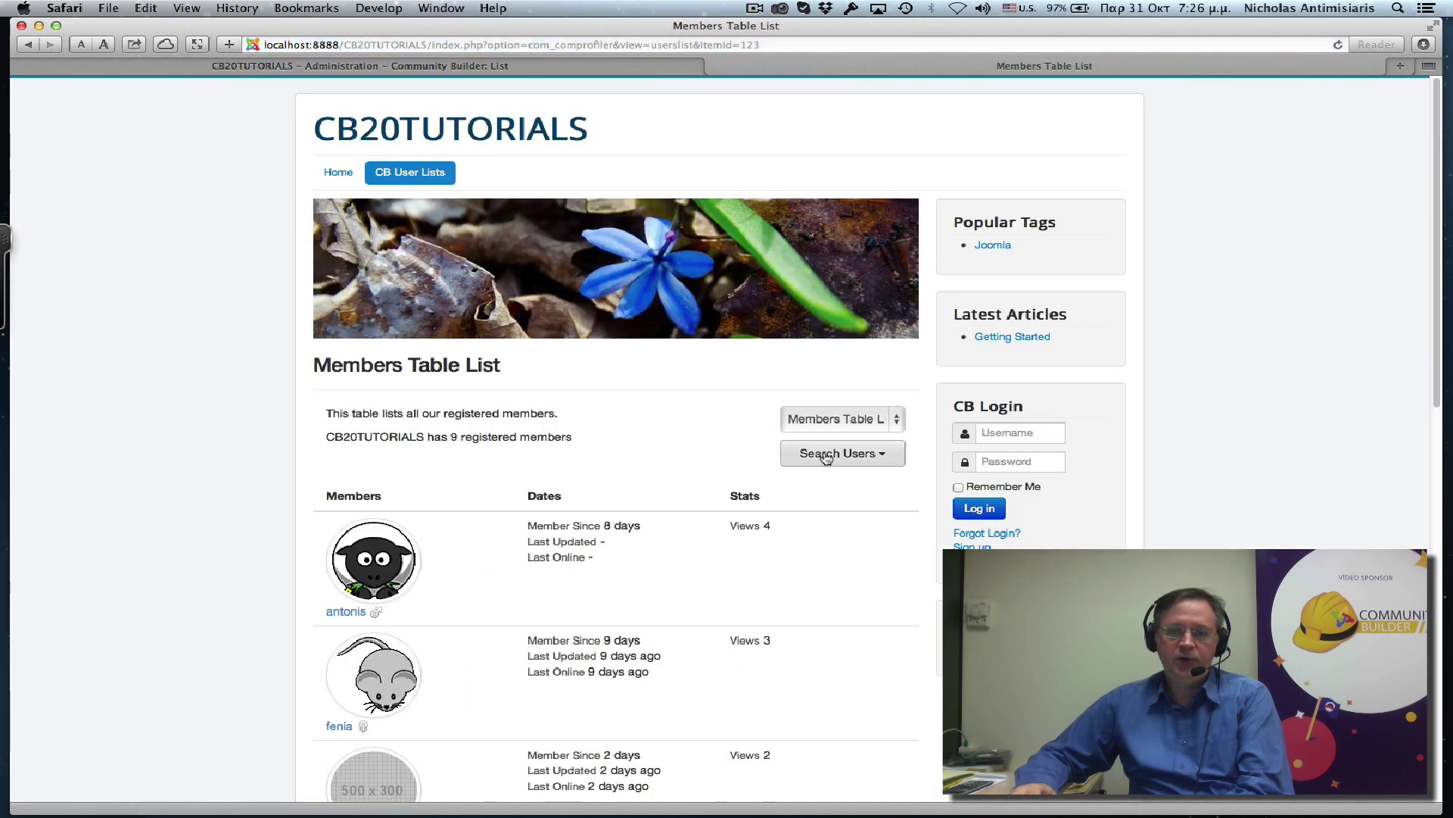
left_click(827, 453)
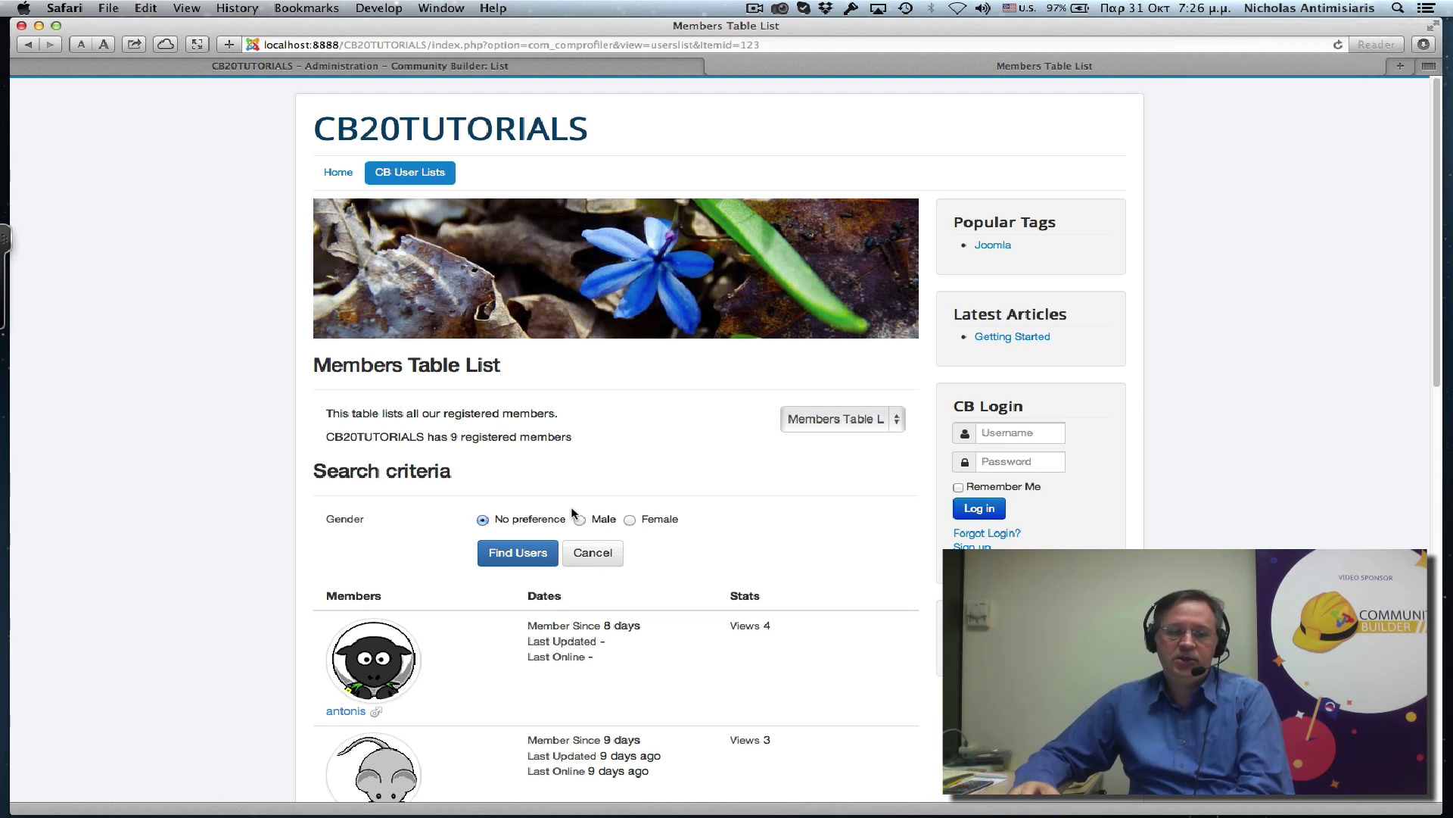
Step: Set Search criteria to Simple: Any word match and Searchable fields to All searchable fields, then save
left_click(400, 67)
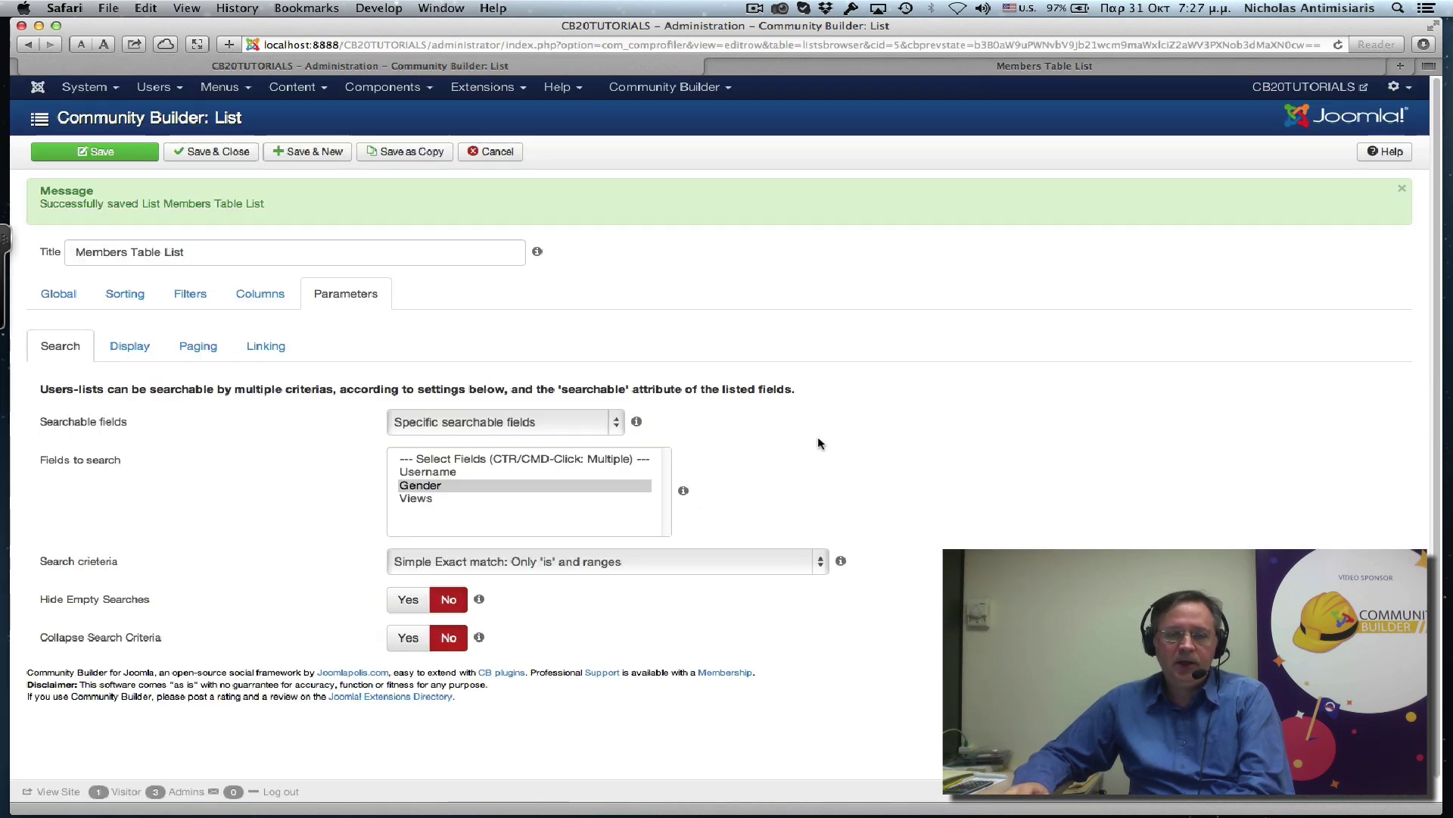
scroll(370, 589, "down", 1)
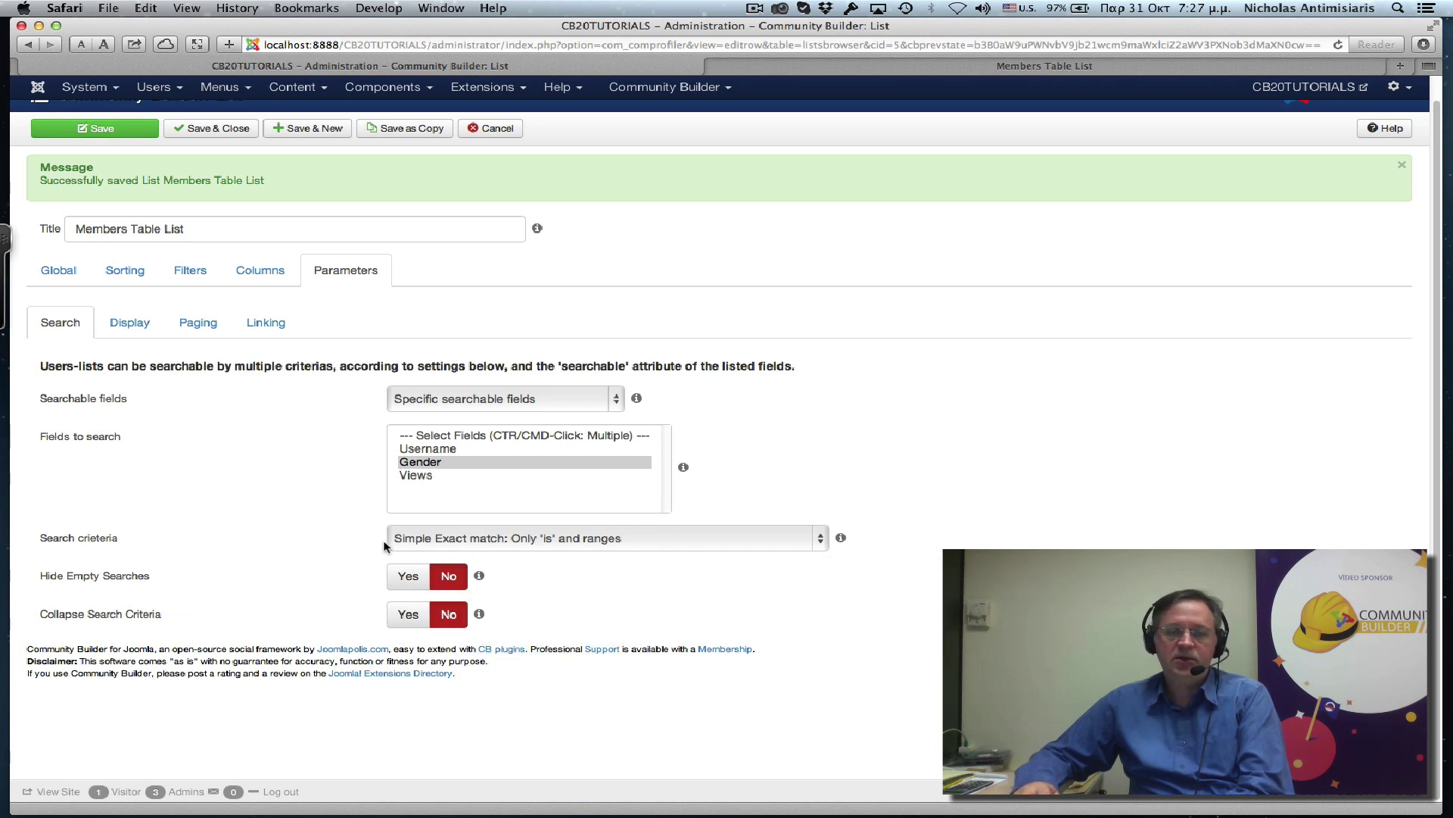
left_click(815, 541)
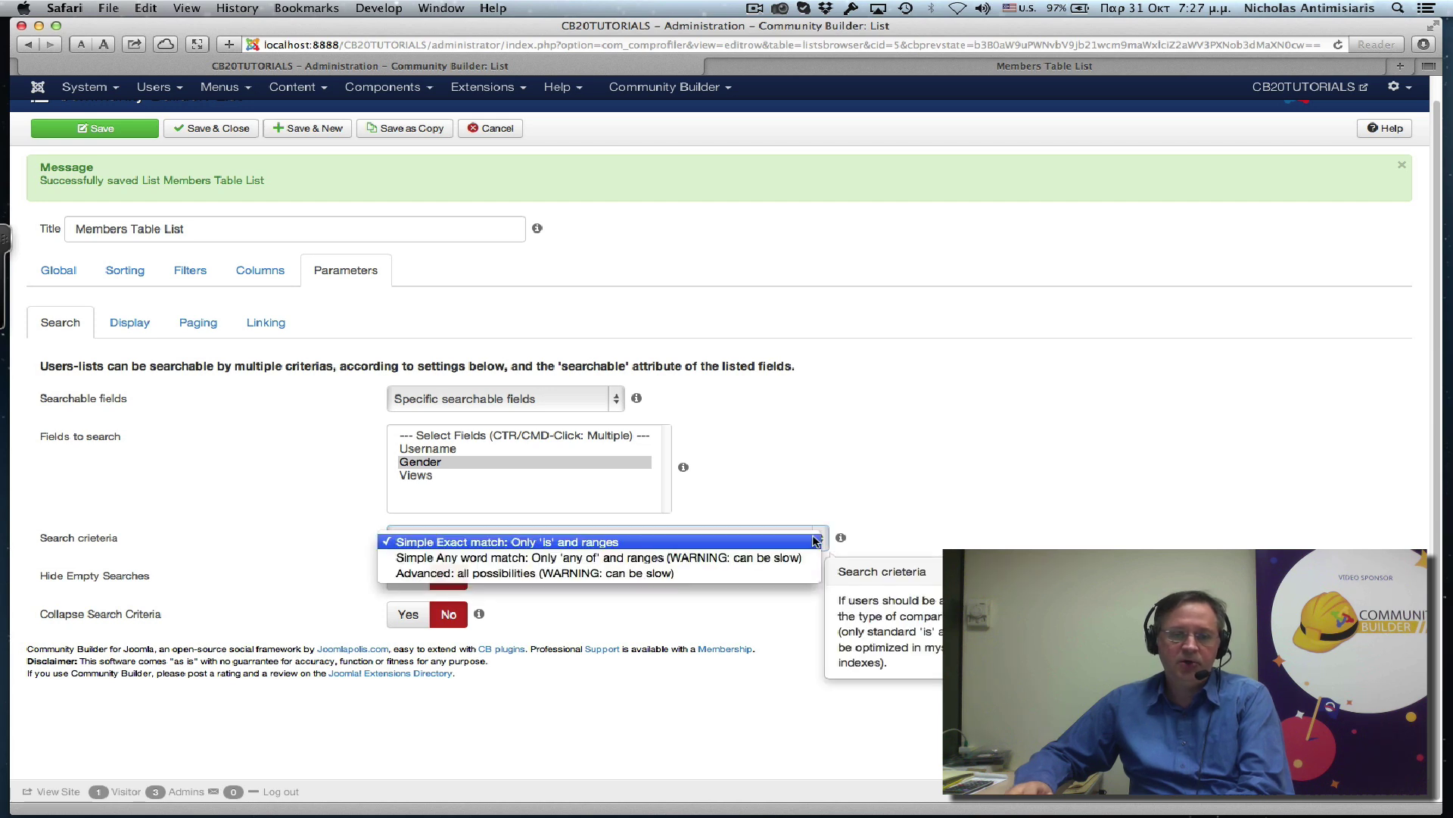
left_click(725, 557)
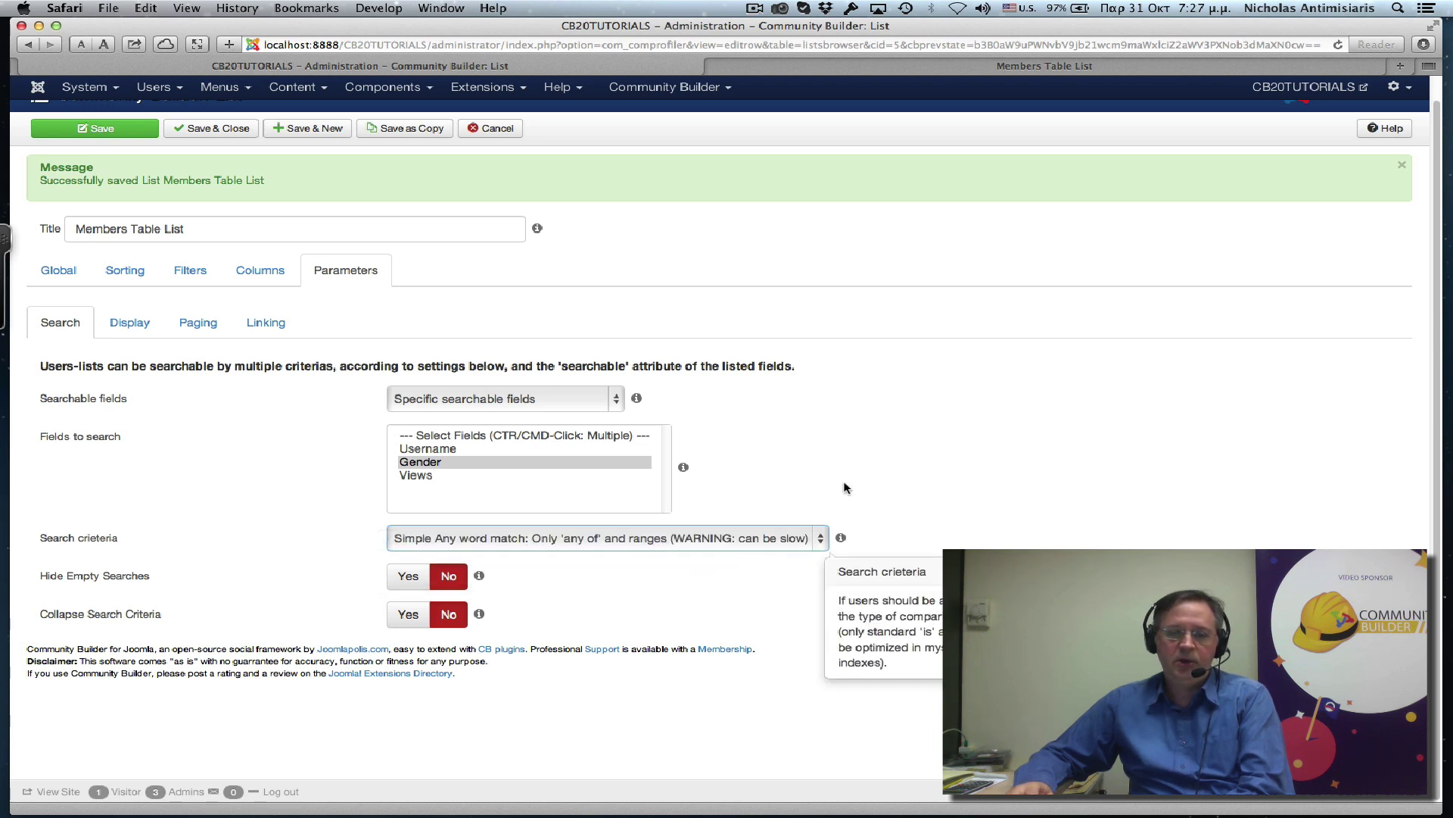
left_click(614, 404)
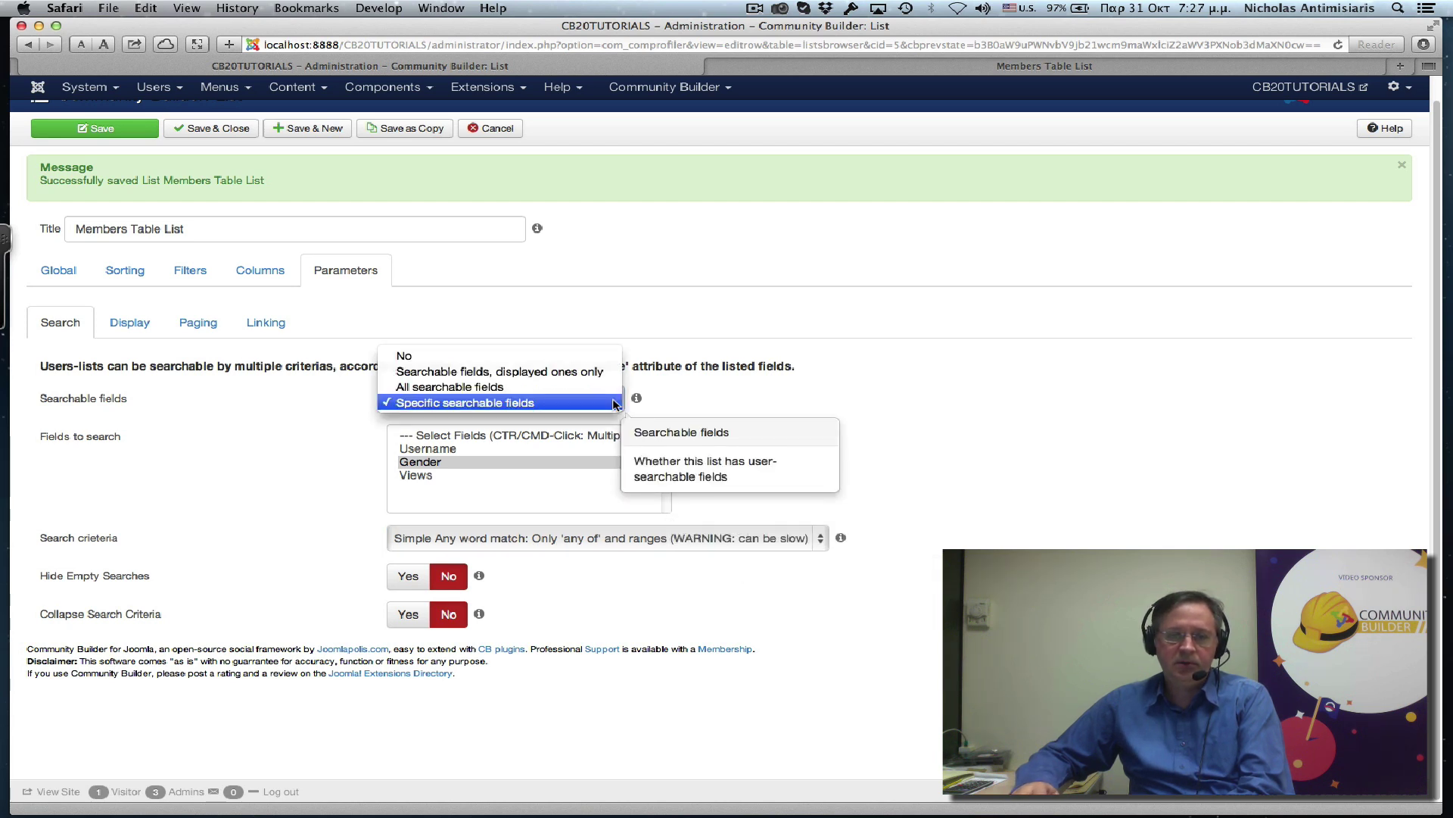
left_click(553, 388)
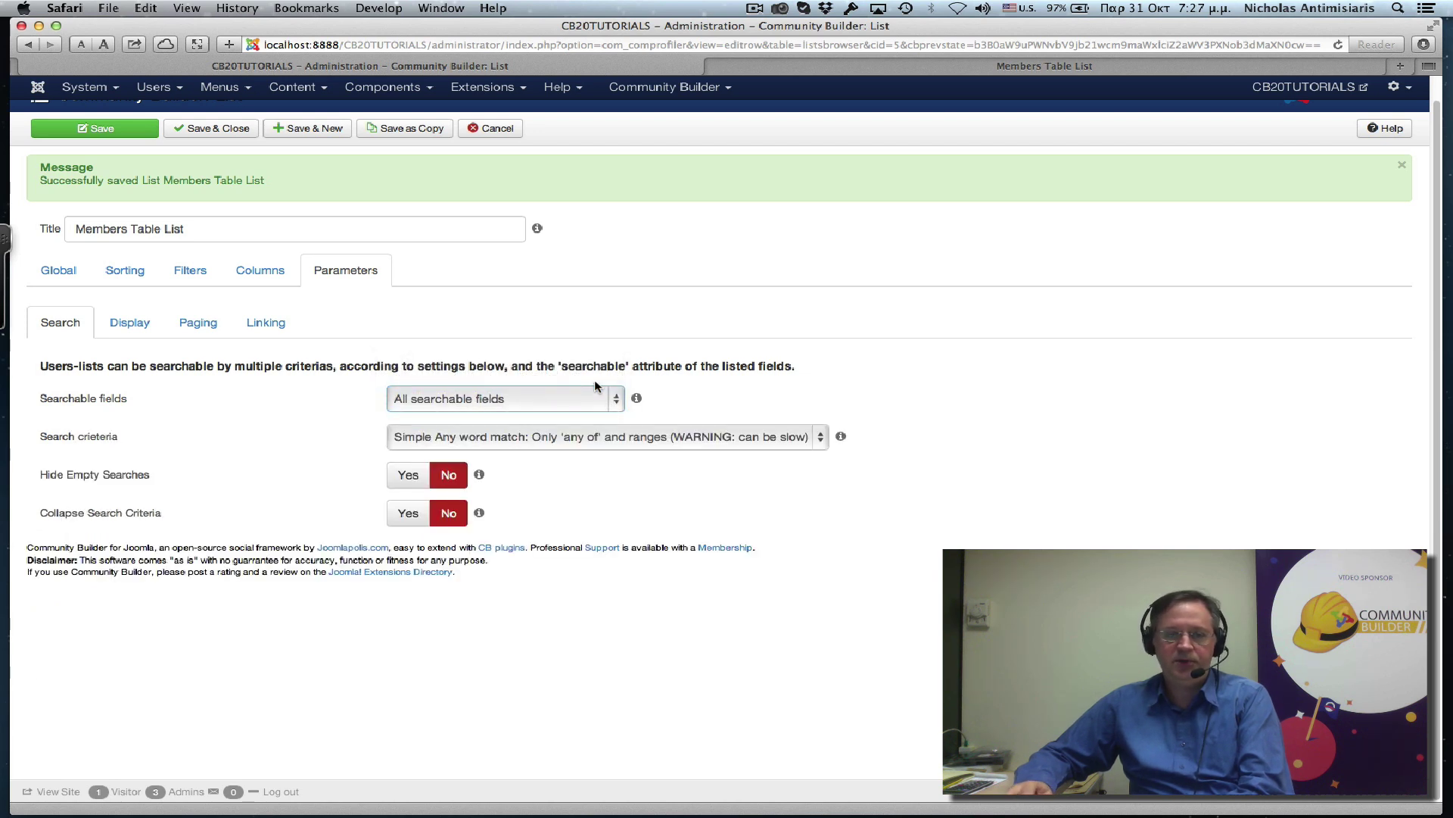
left_click(97, 129)
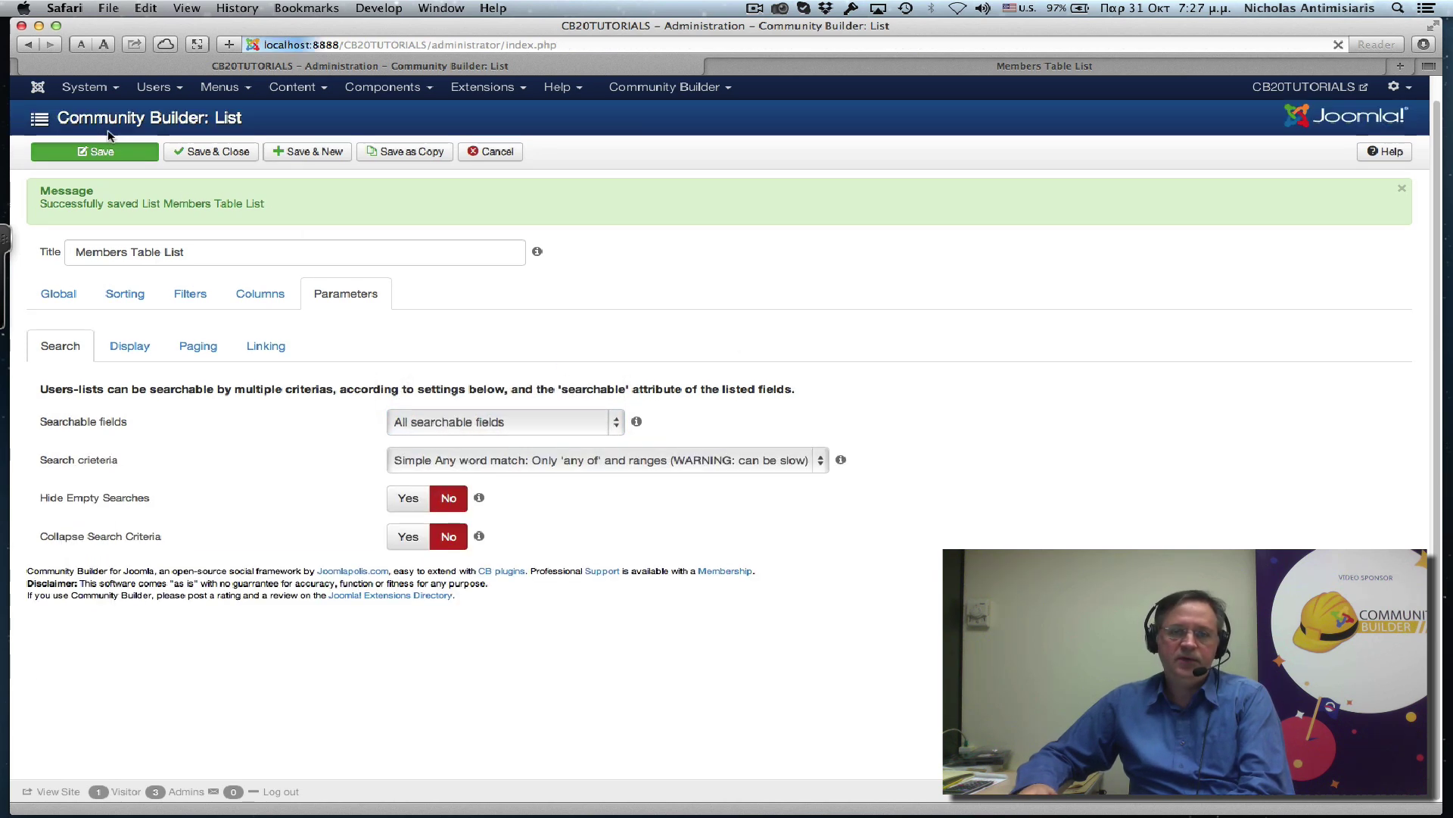
Step: Reload the front-end members list and expand the Search Users criteria
left_click(1034, 69)
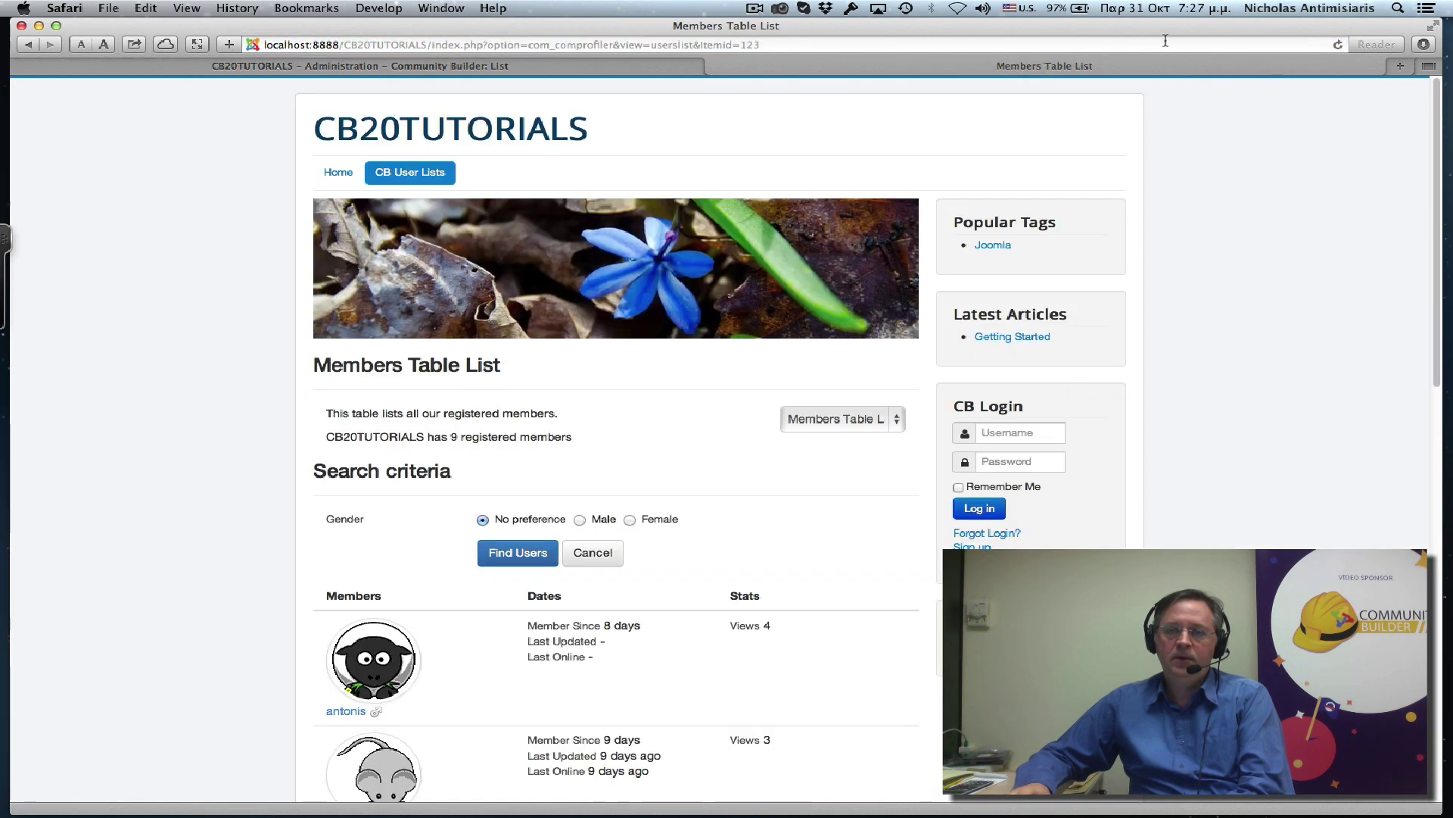
left_click(1338, 45)
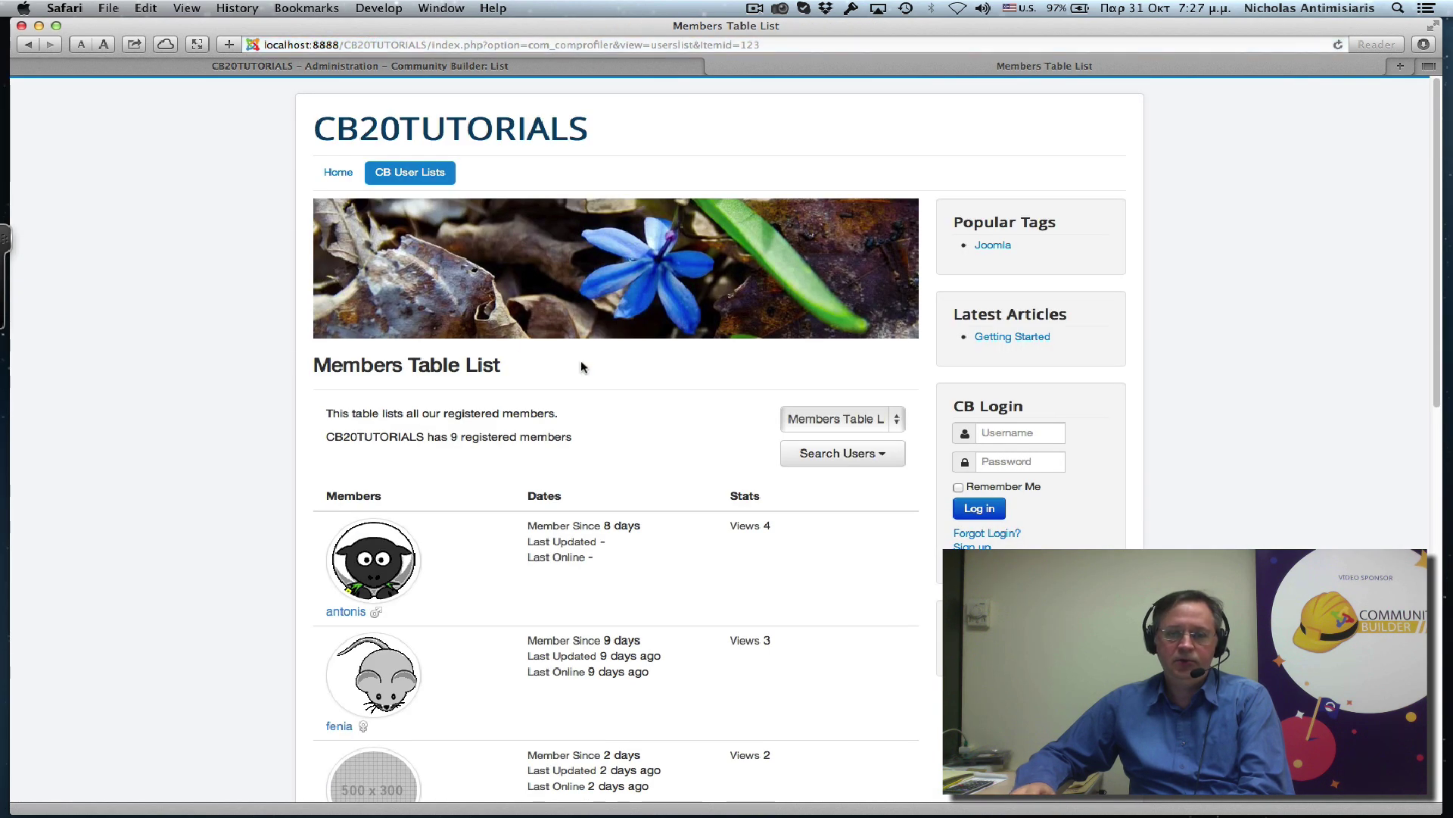
left_click(838, 454)
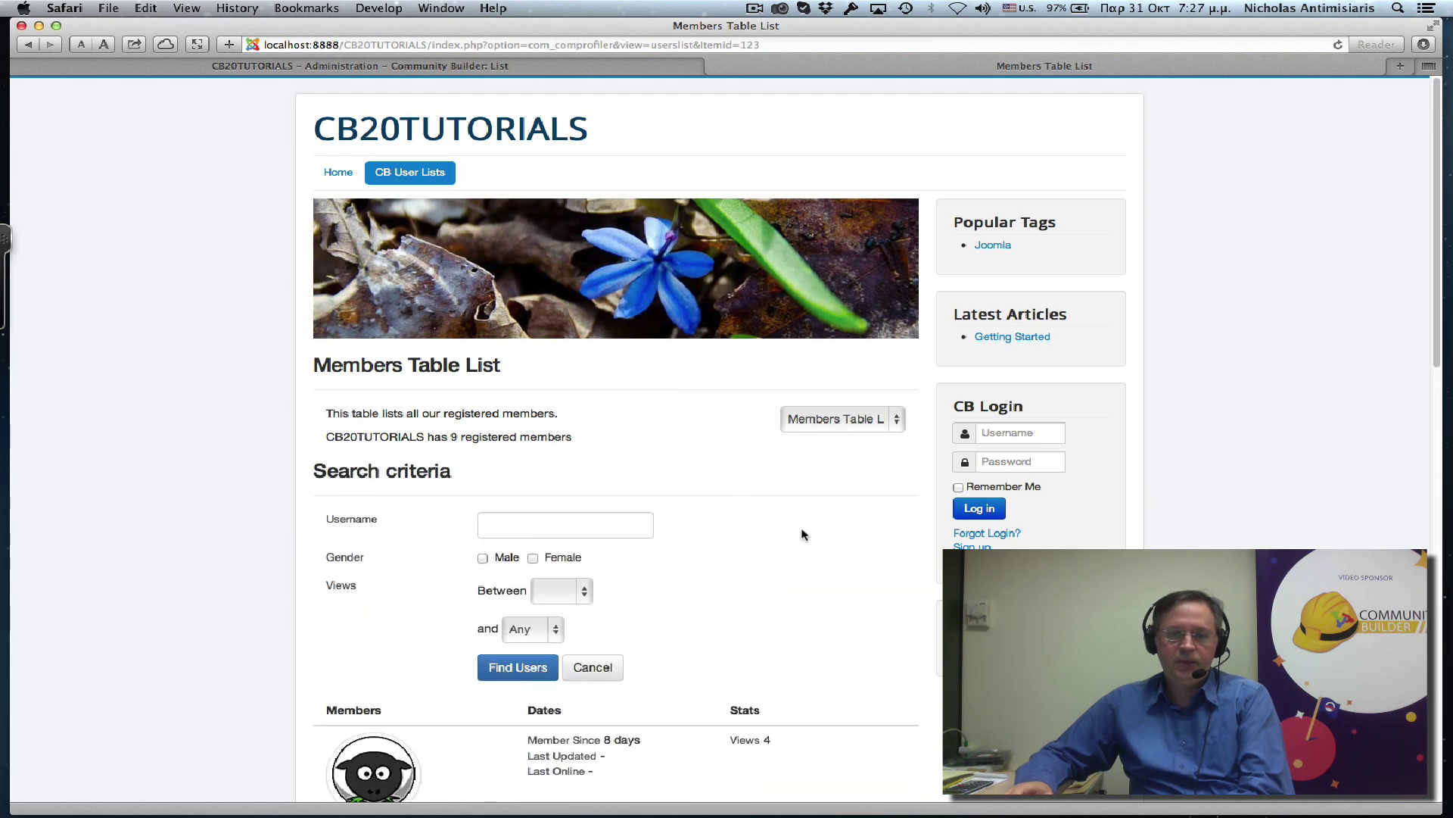
scroll(803, 534, "down", 3)
mouse_move(541, 387)
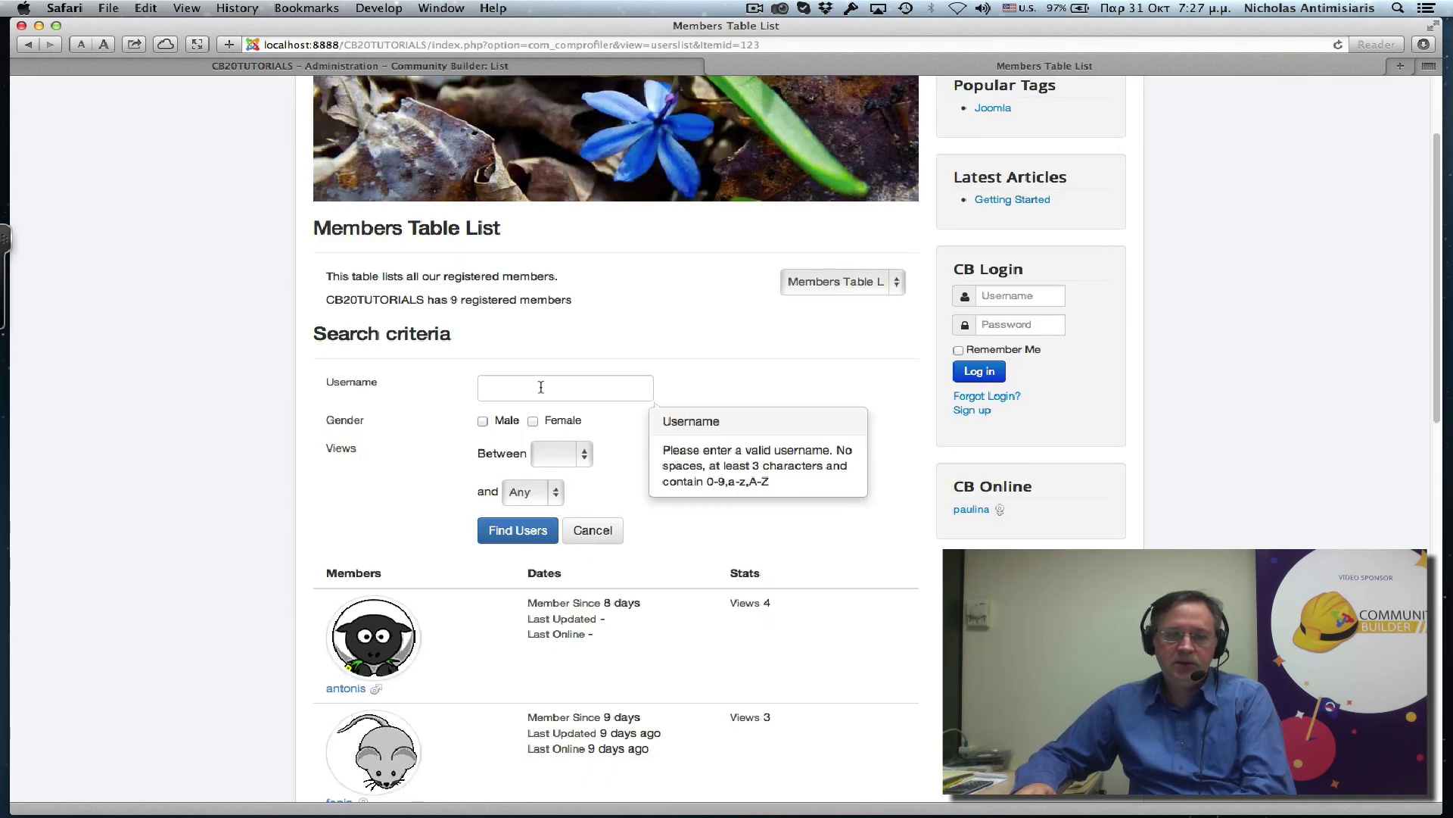
scroll(575, 447, "down", 4)
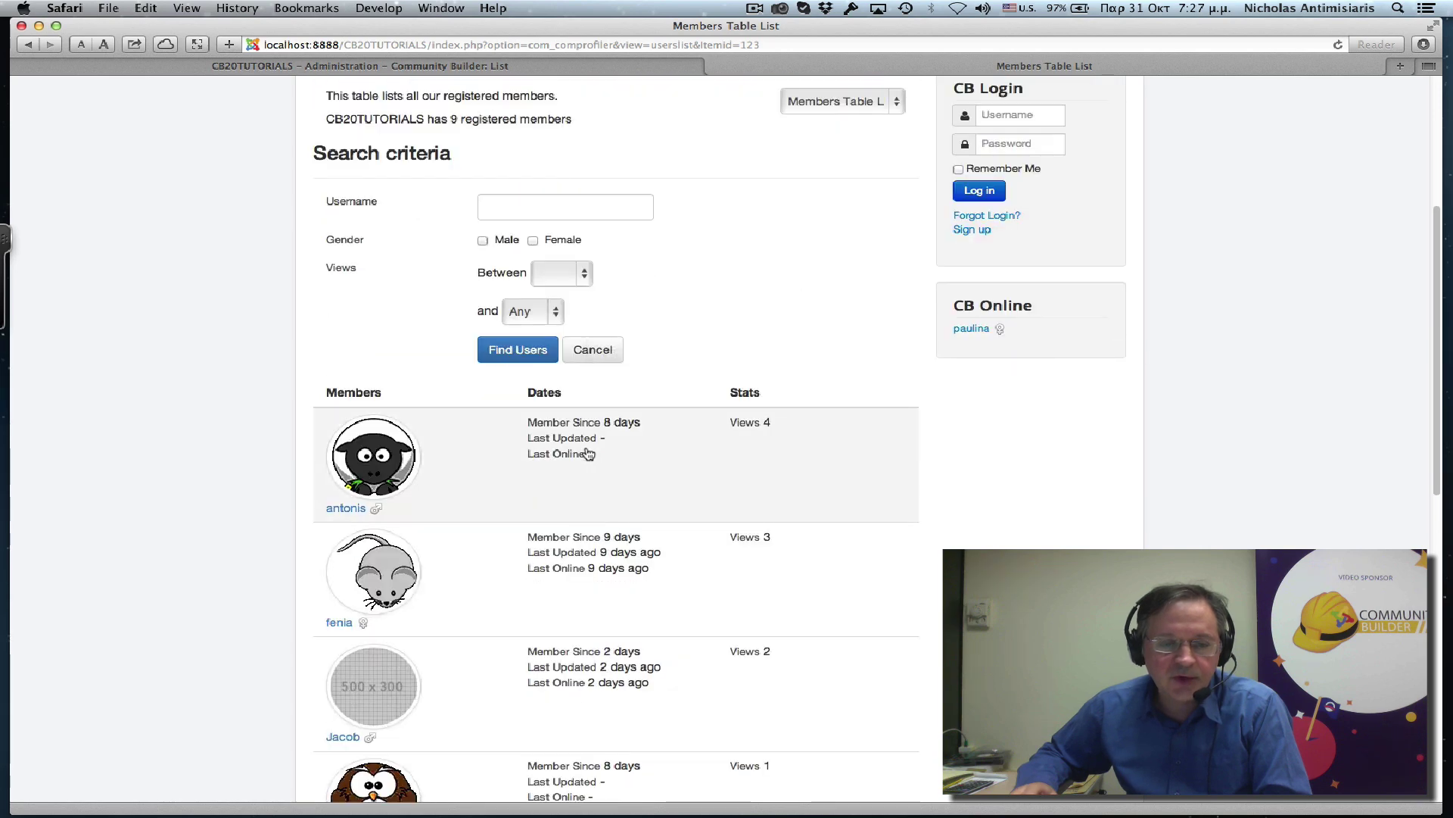
scroll(588, 453, "up", 5)
Step: Search for usernames matching 'j', finding 3 members
left_click(522, 444)
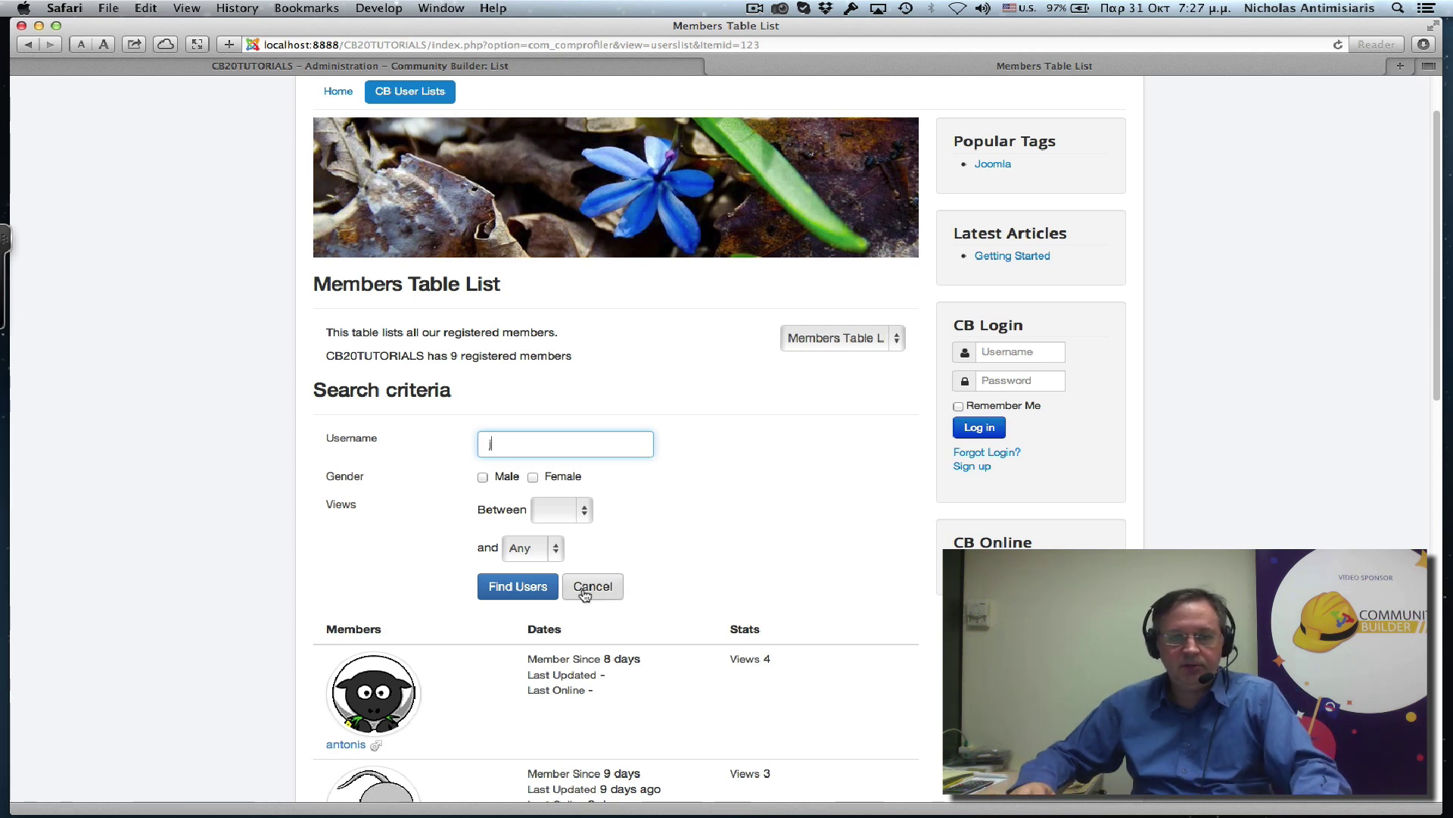
left_click(521, 591)
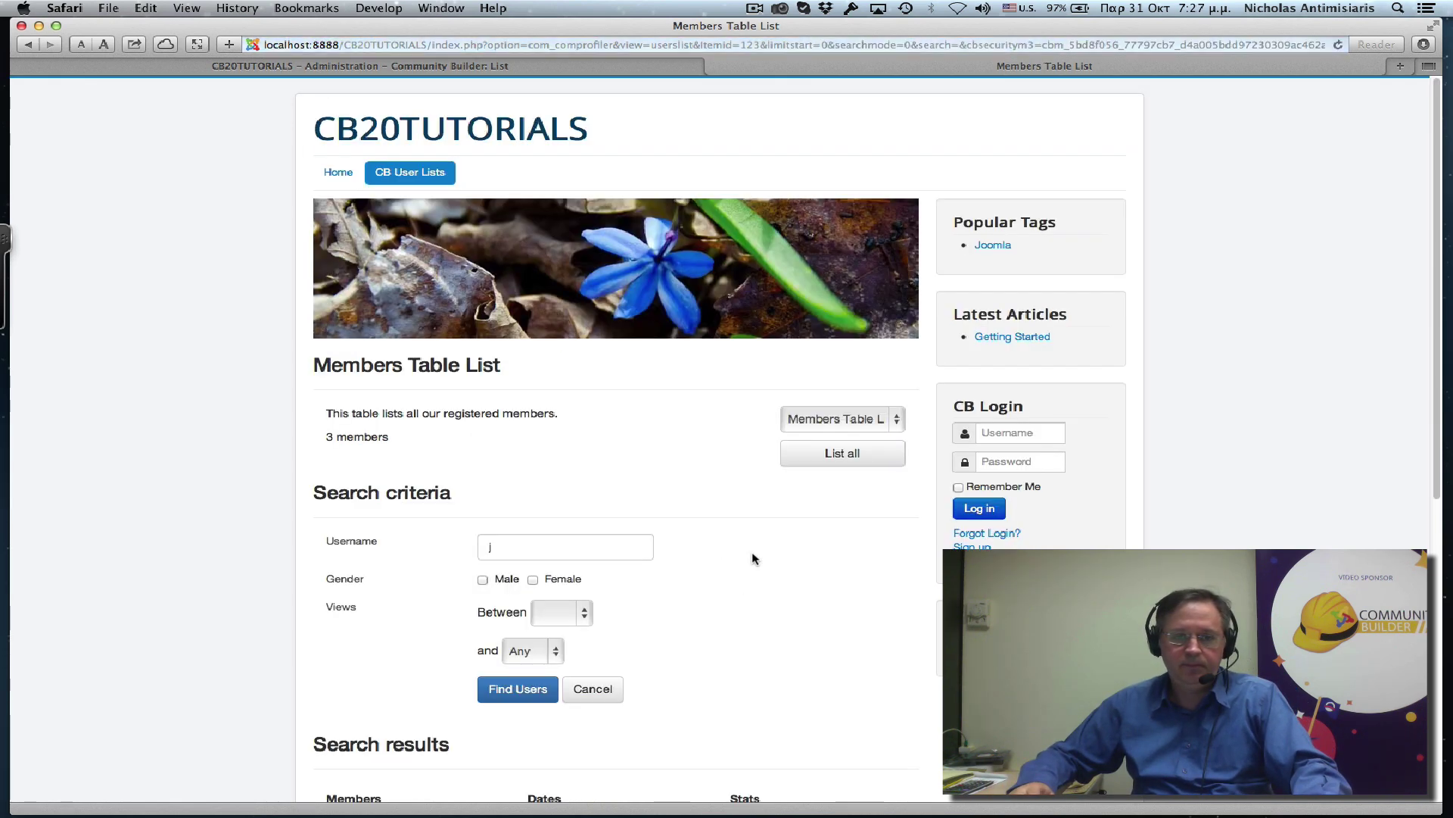
scroll(753, 558, "down", 6)
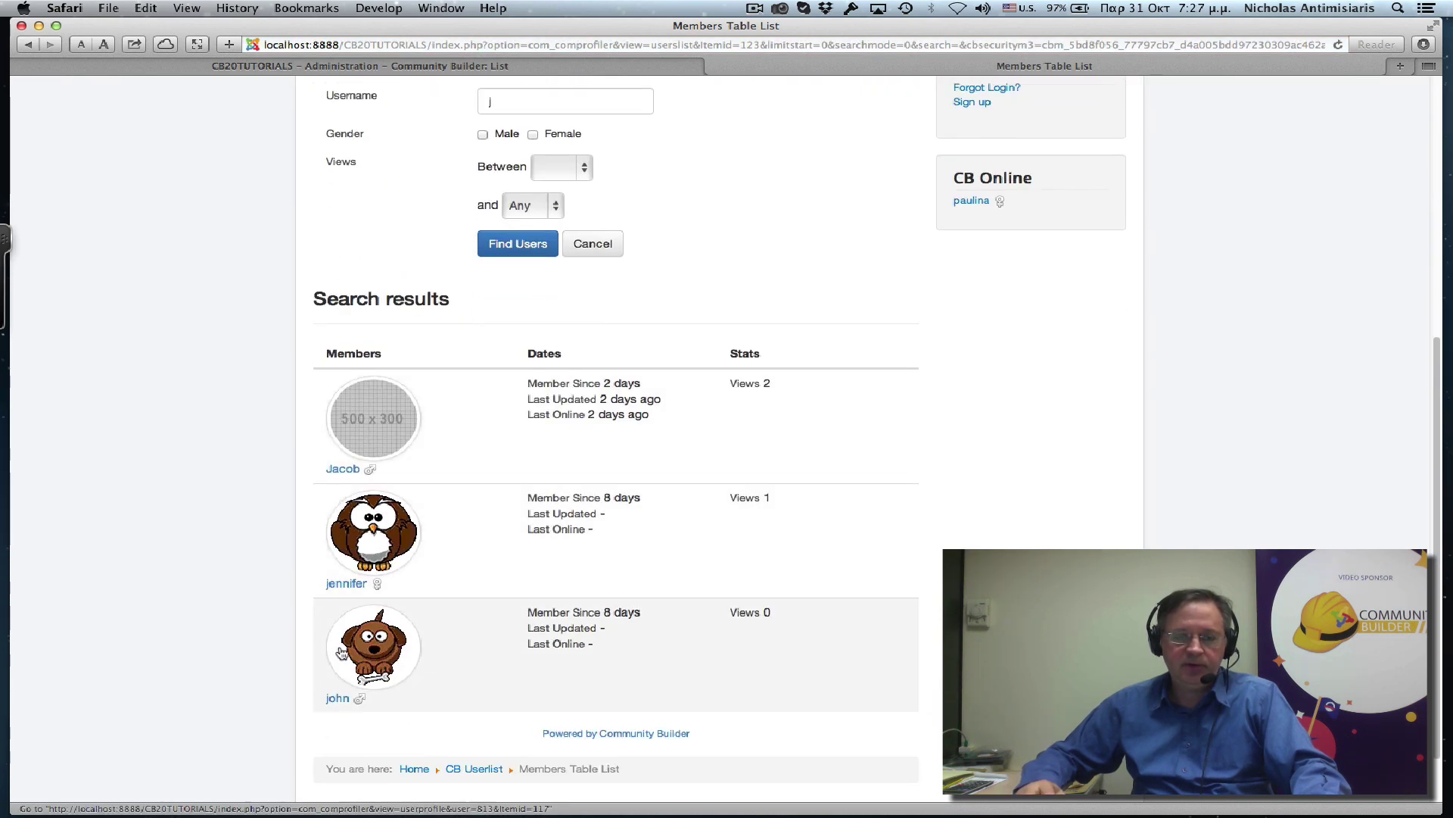
scroll(331, 700, "up", 2)
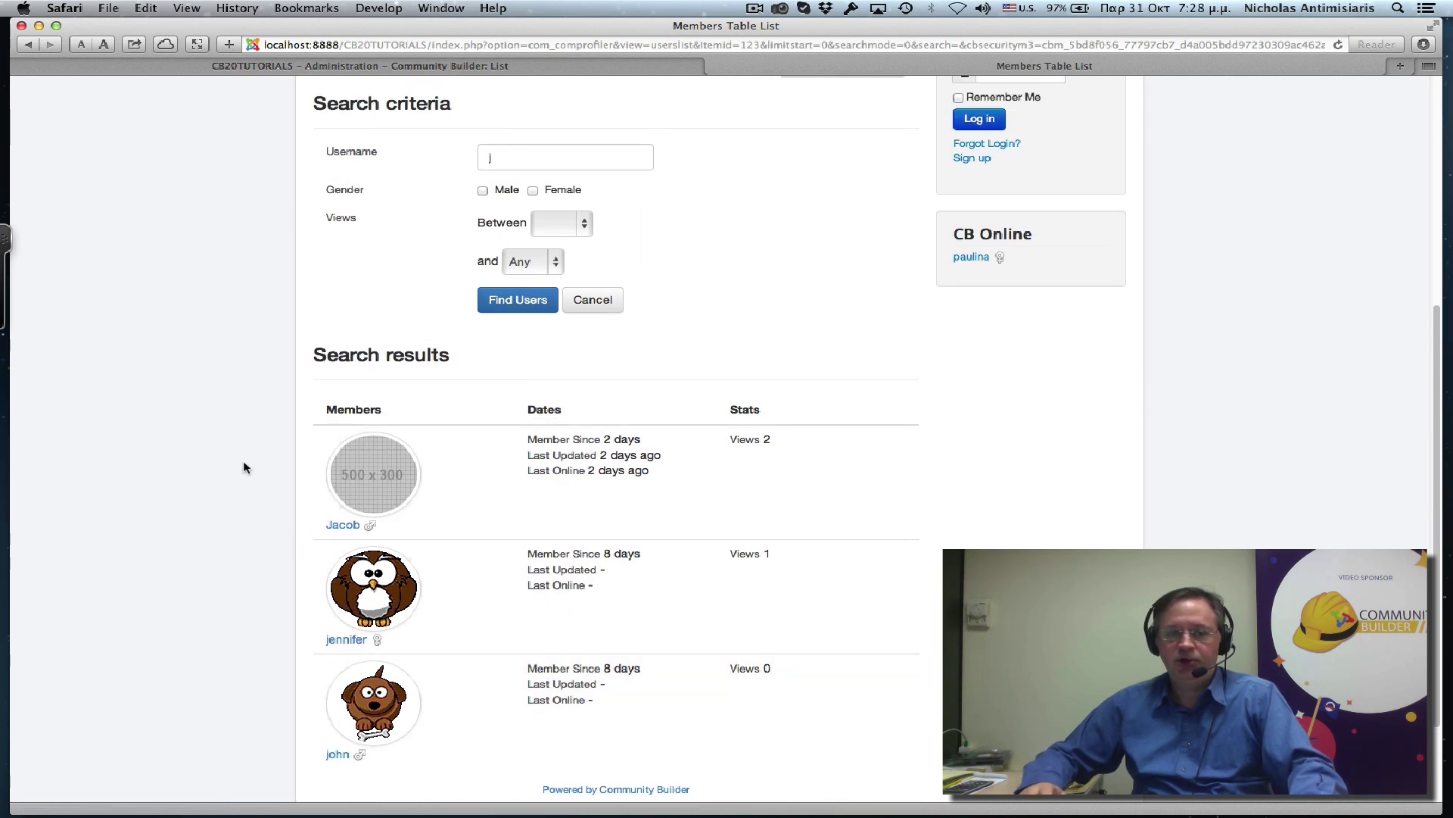
scroll(265, 447, "down", 2)
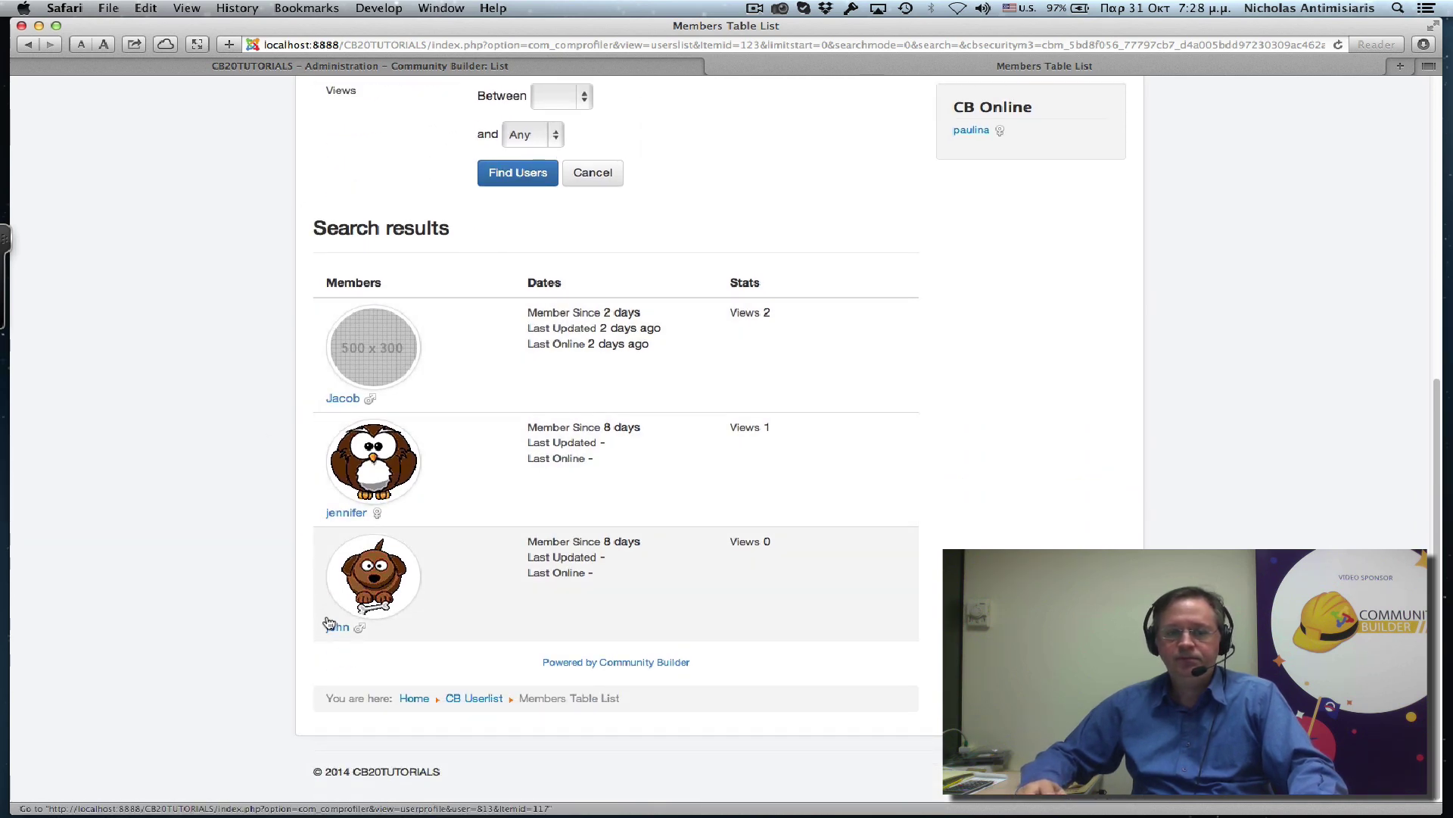
scroll(325, 598, "up", 3)
Step: Change the list's Search criteria to Advanced: all possibilities and save it
left_click(471, 66)
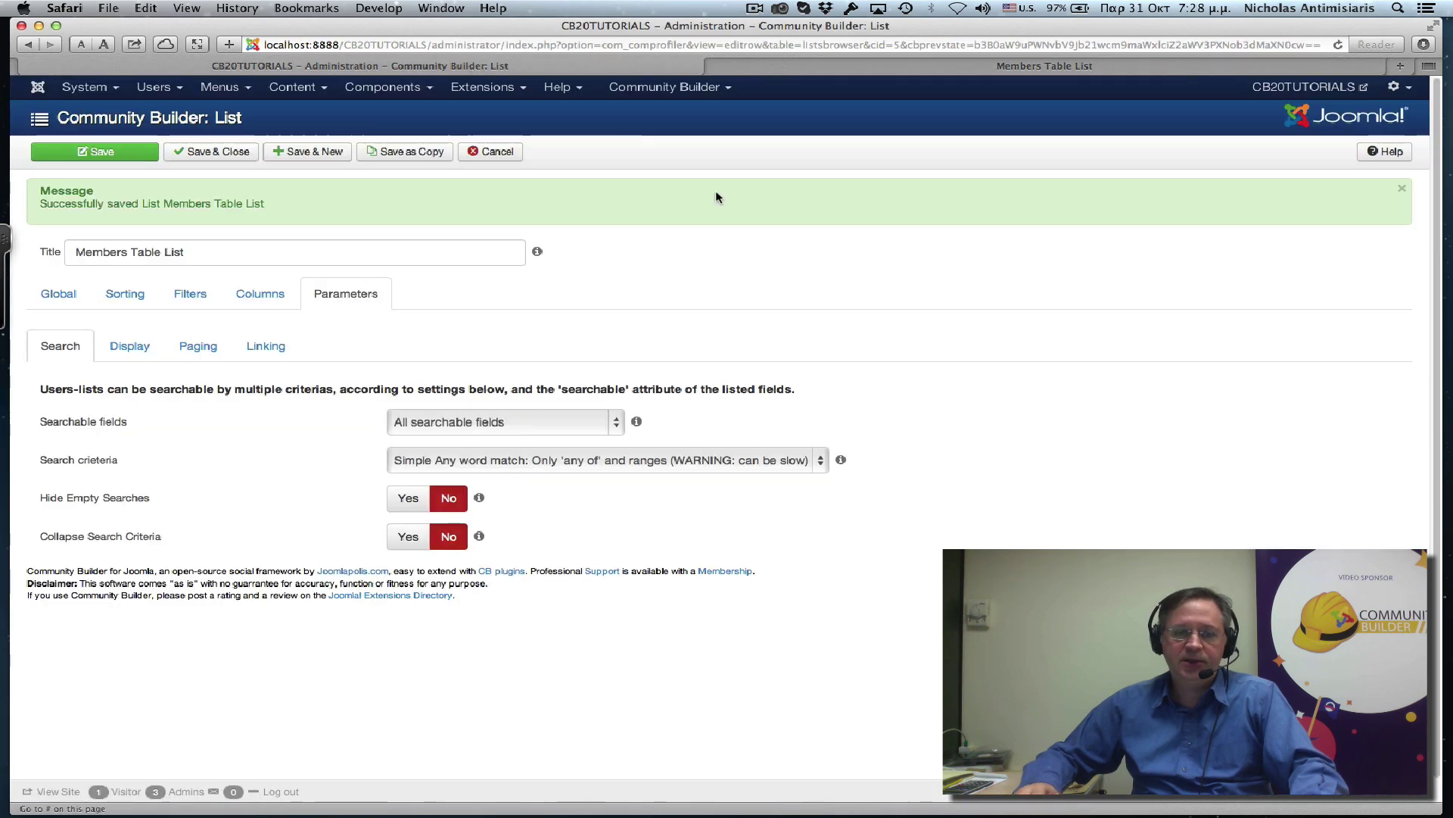
mouse_move(477, 471)
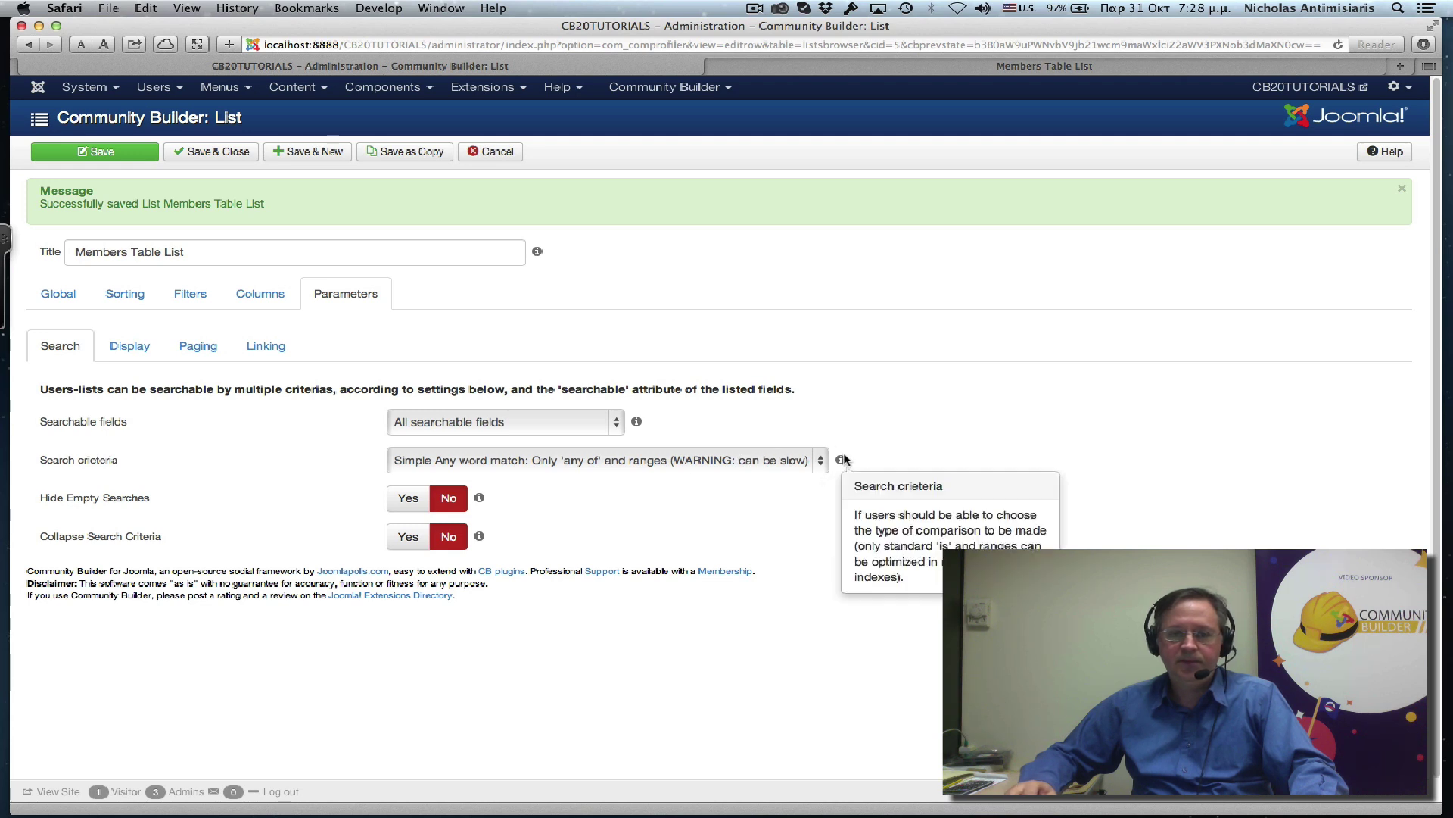
left_click(821, 464)
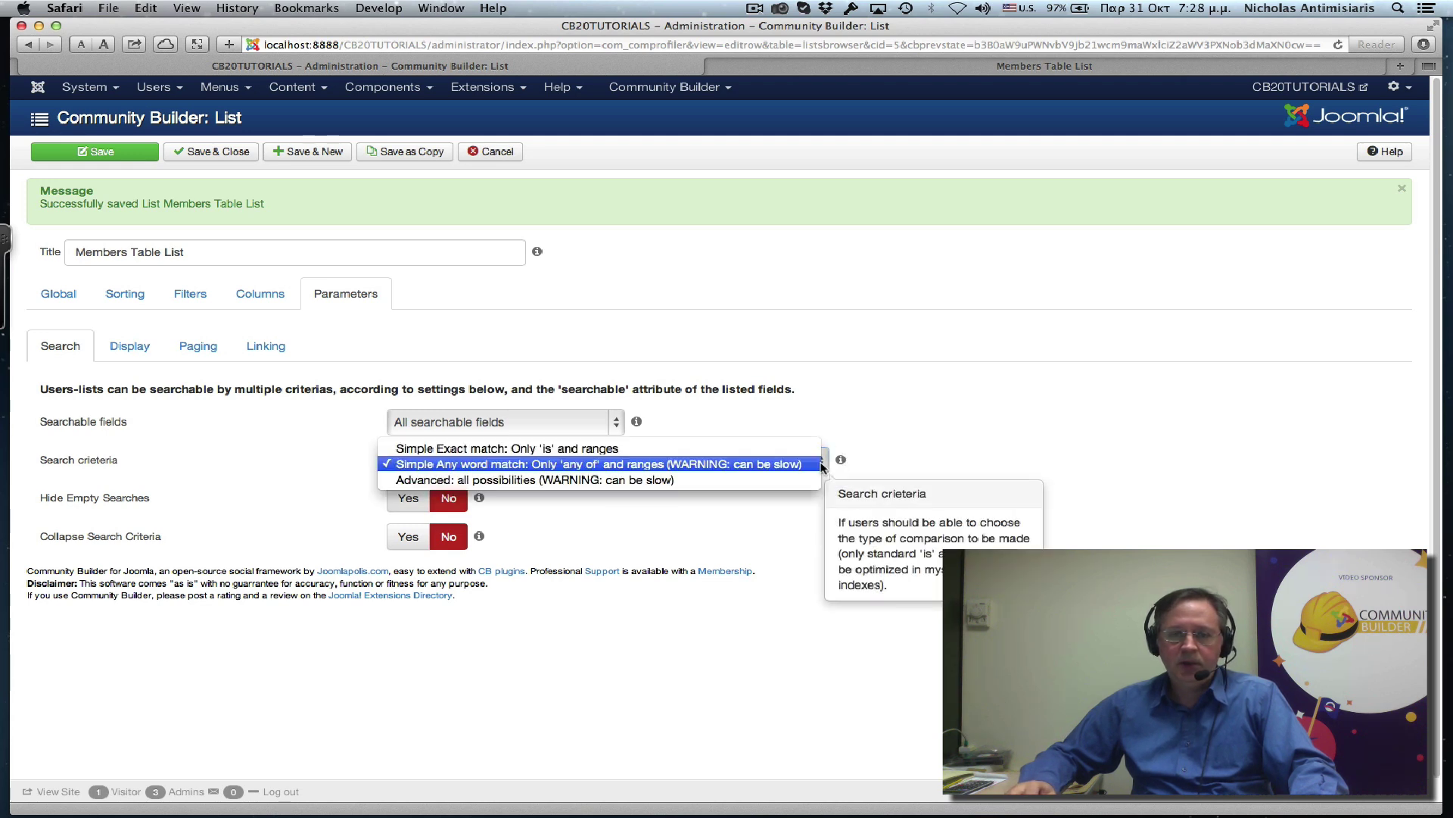
left_click(801, 480)
left_click(119, 157)
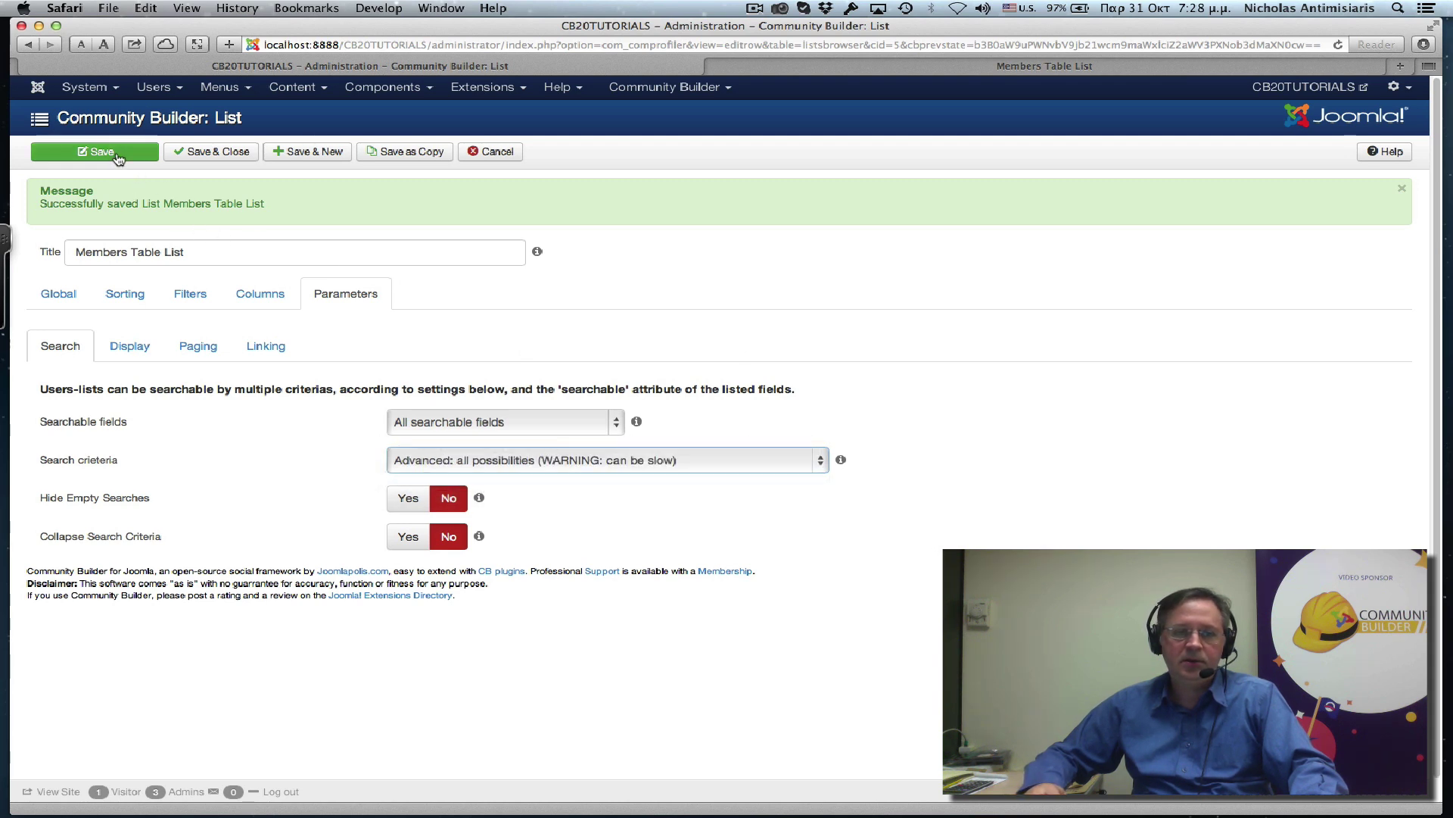
Step: Reload the front-end members list and expand its search criteria, leaving Username matching unchanged
left_click(856, 66)
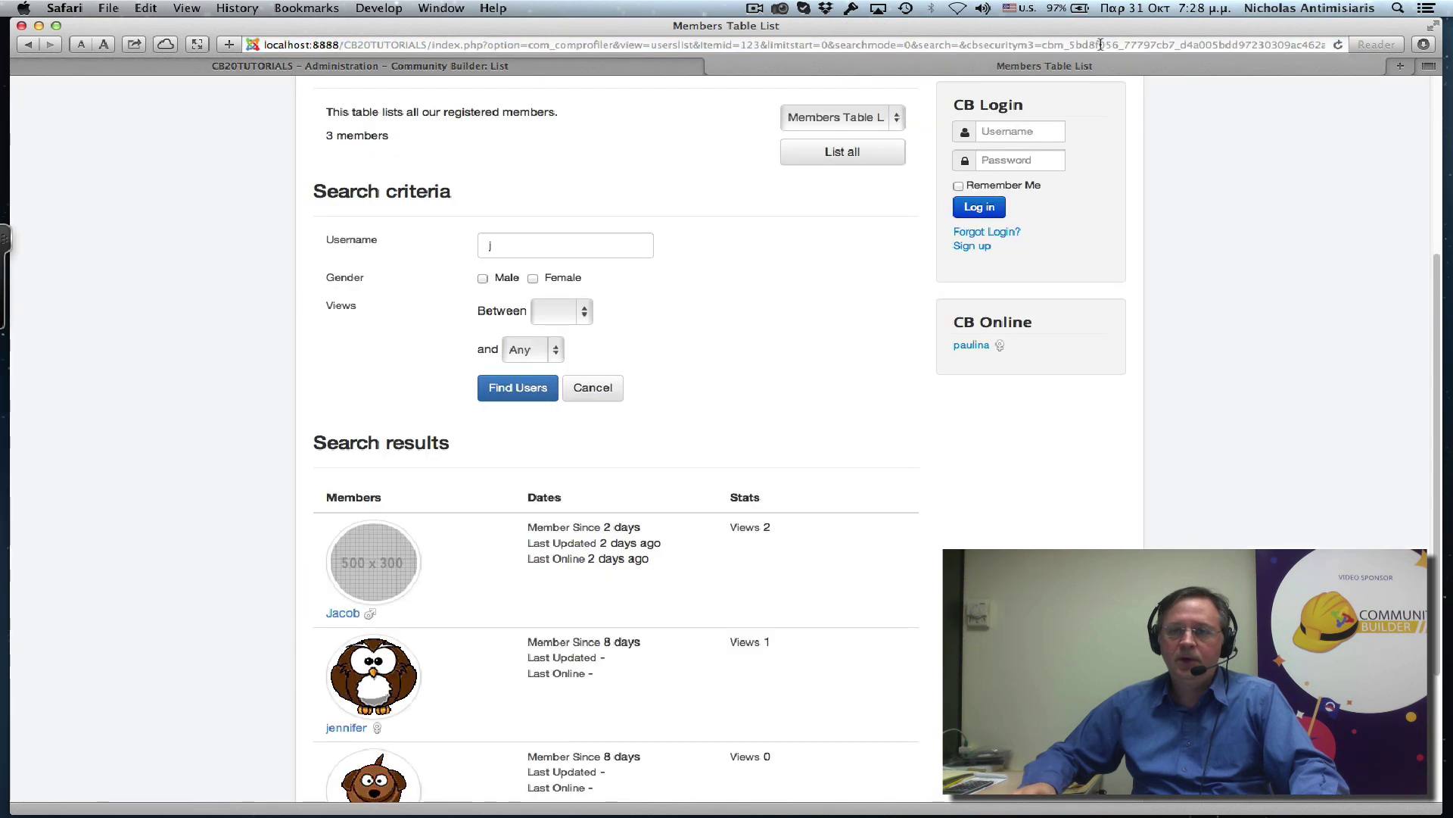
left_click(1338, 44)
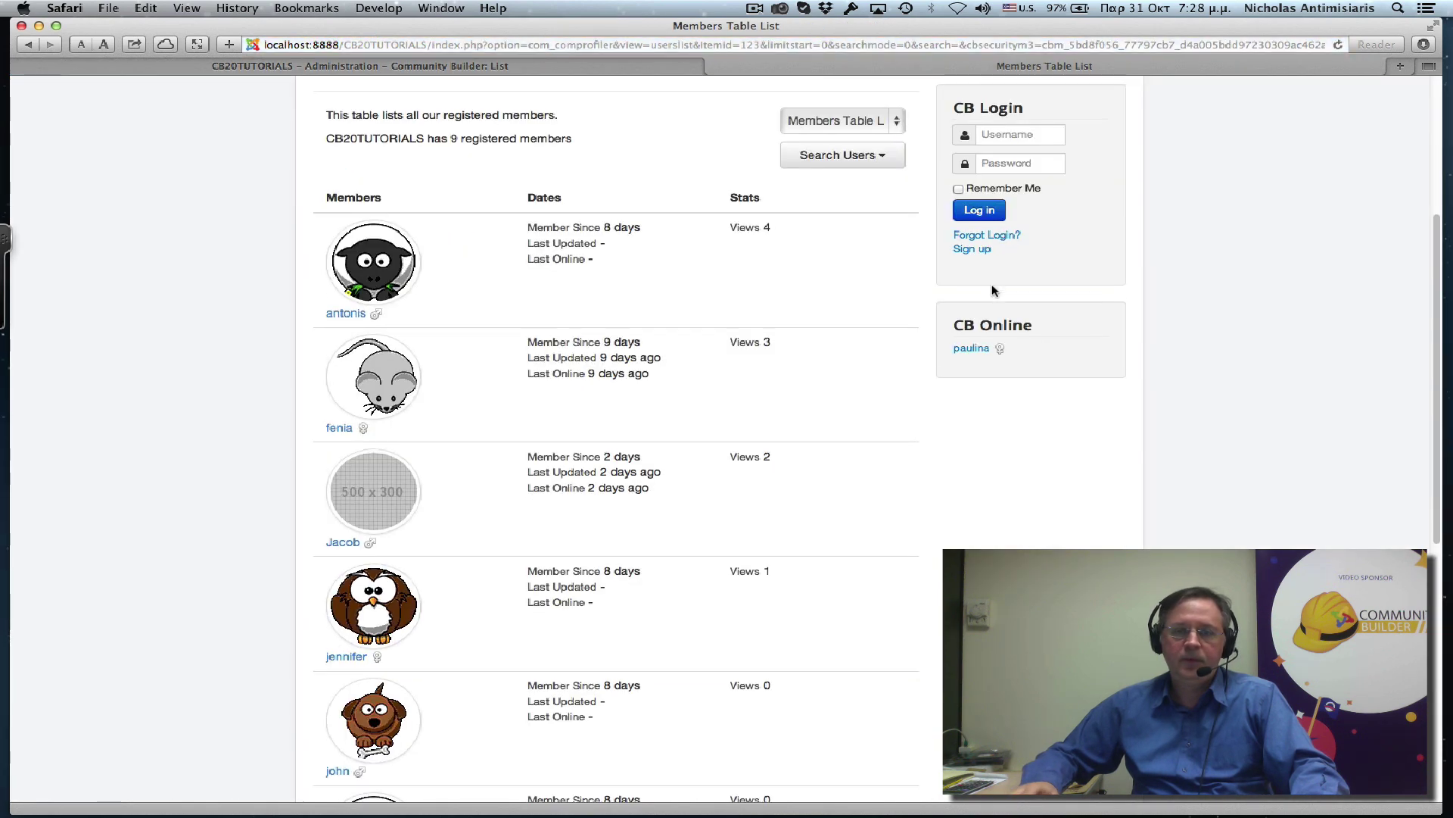
left_click(843, 242)
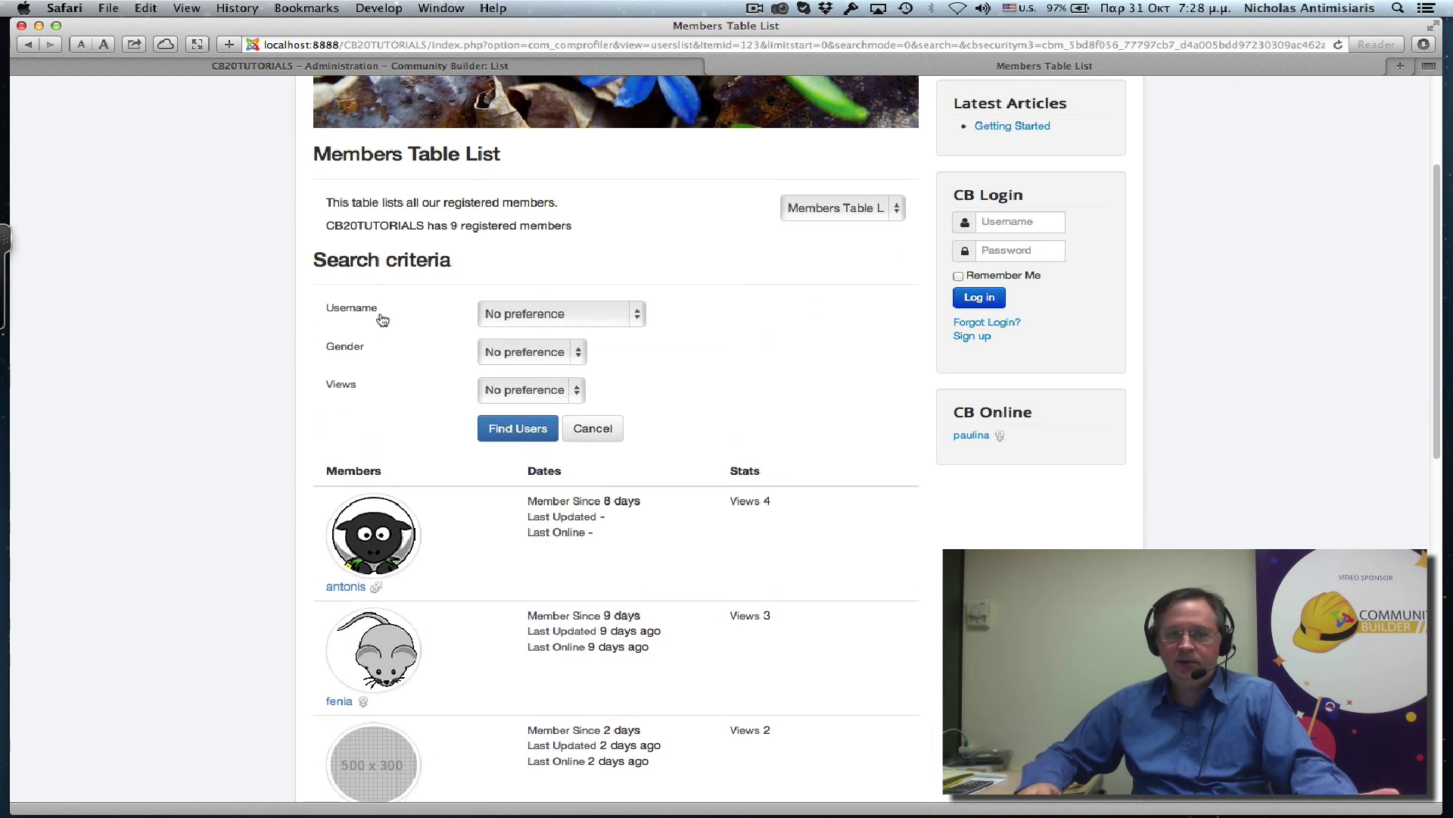
left_click(582, 321)
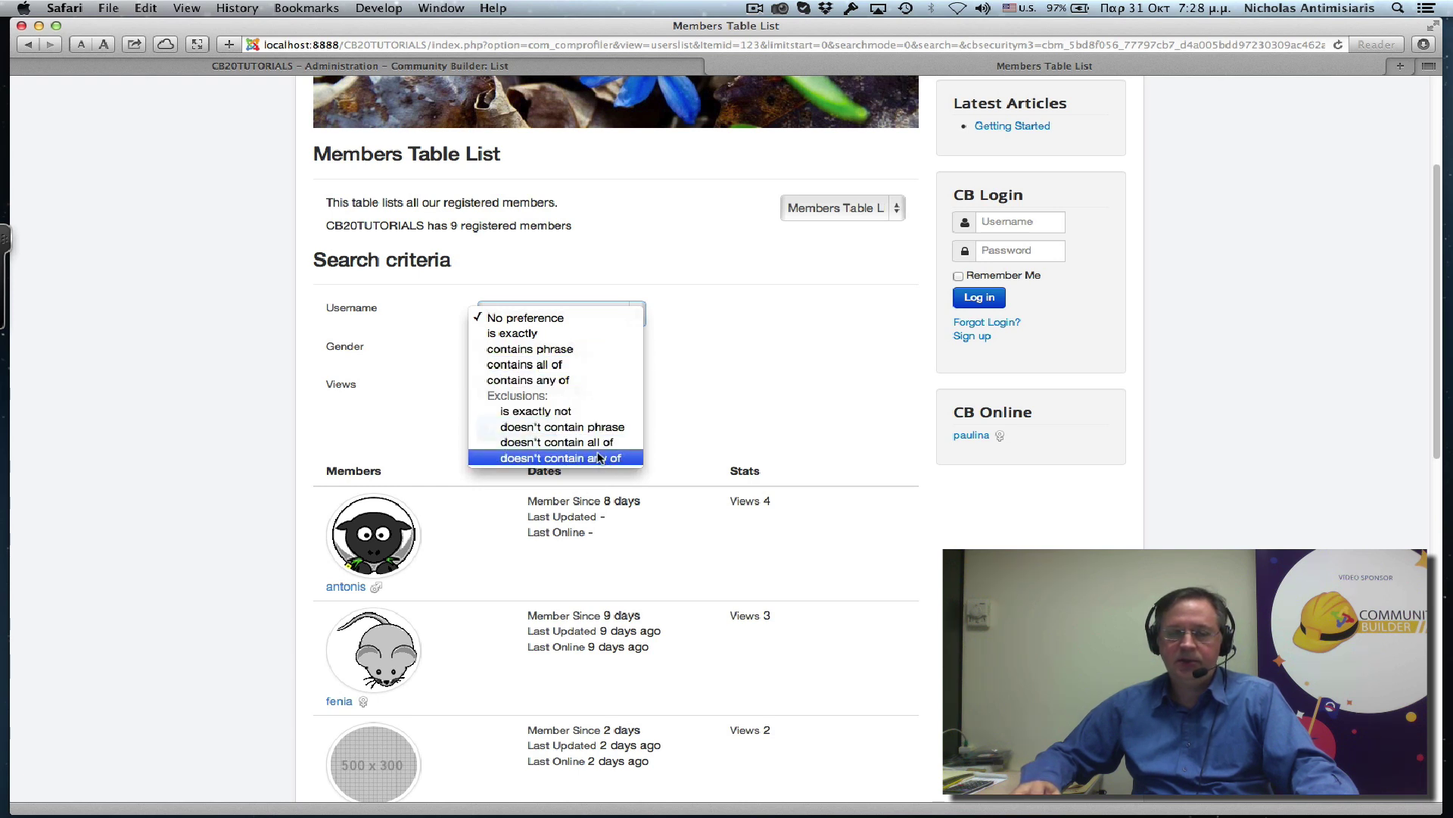
left_click(739, 326)
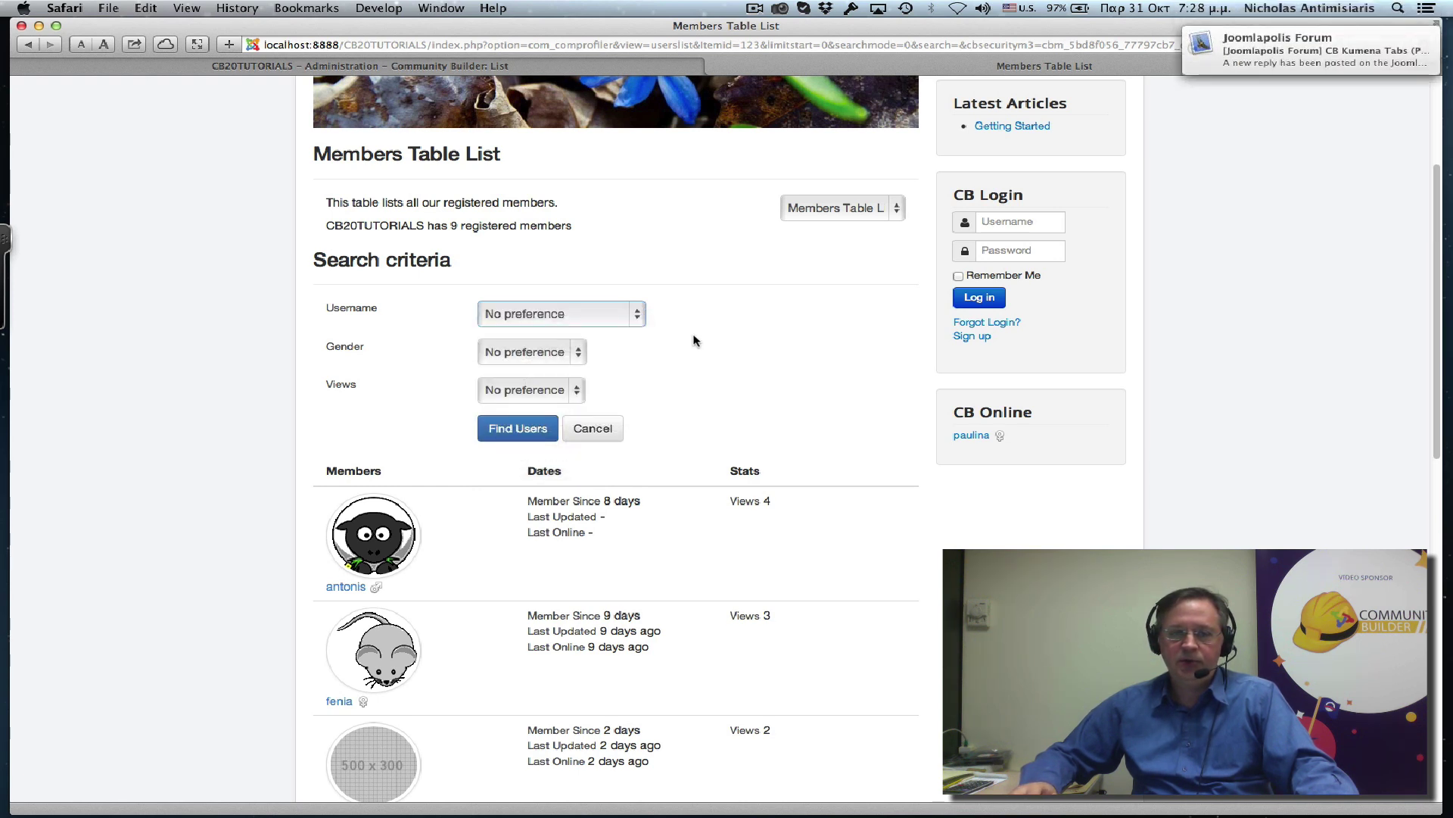
Step: Search for Gender 'is not one of' Male and Female, returning 0 members
left_click(579, 354)
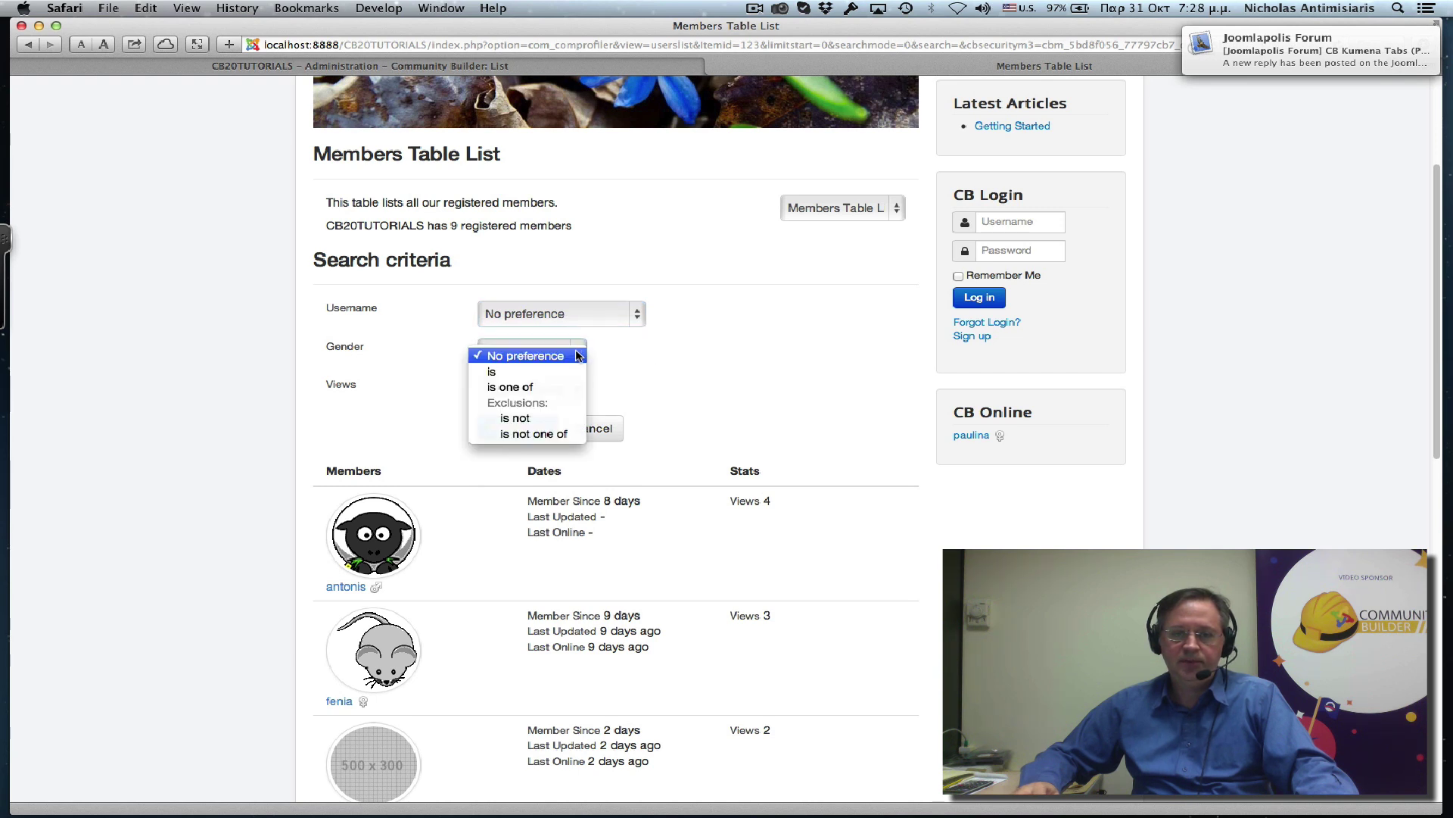
left_click(545, 388)
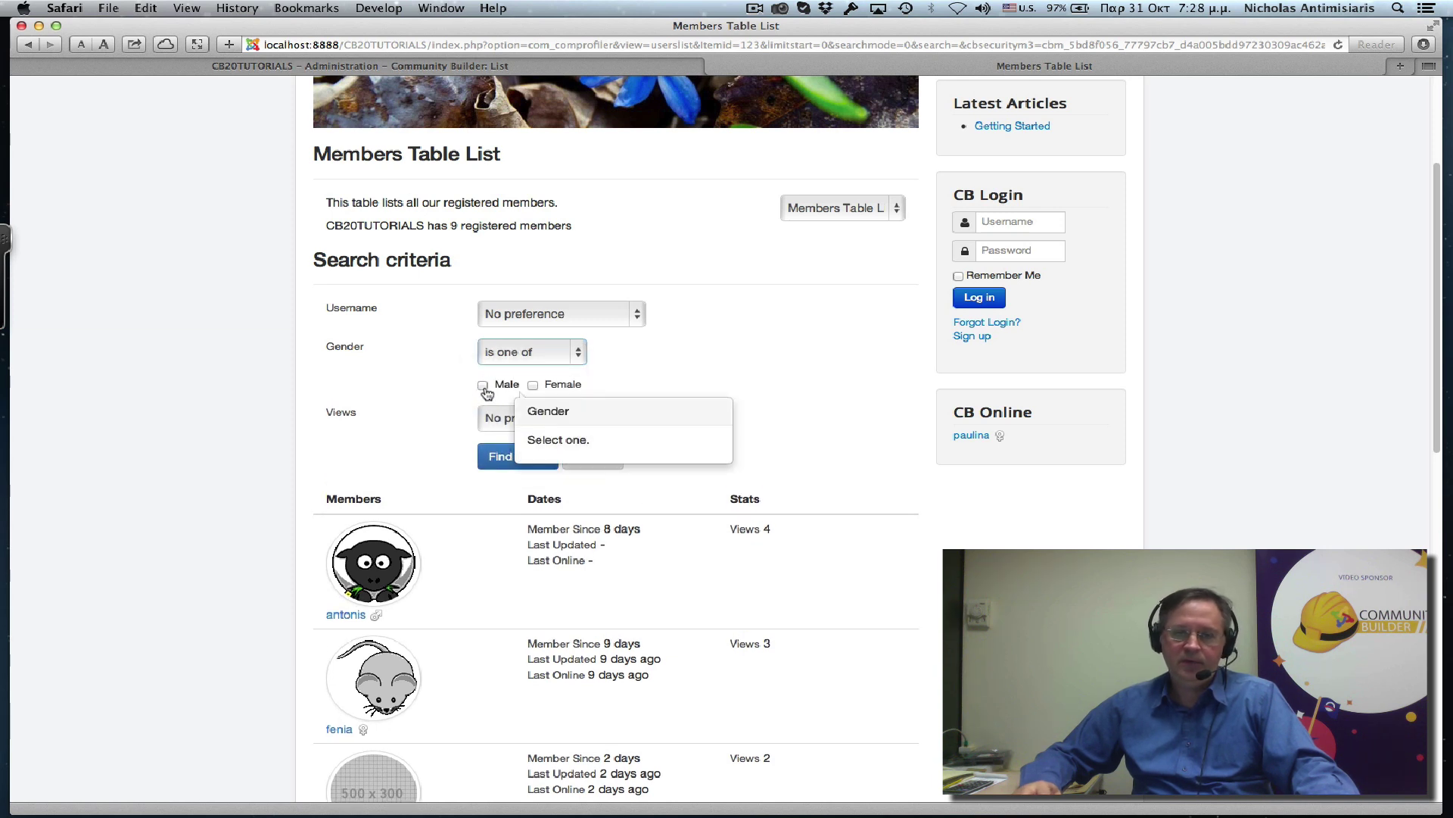
left_click(484, 386)
left_click(534, 385)
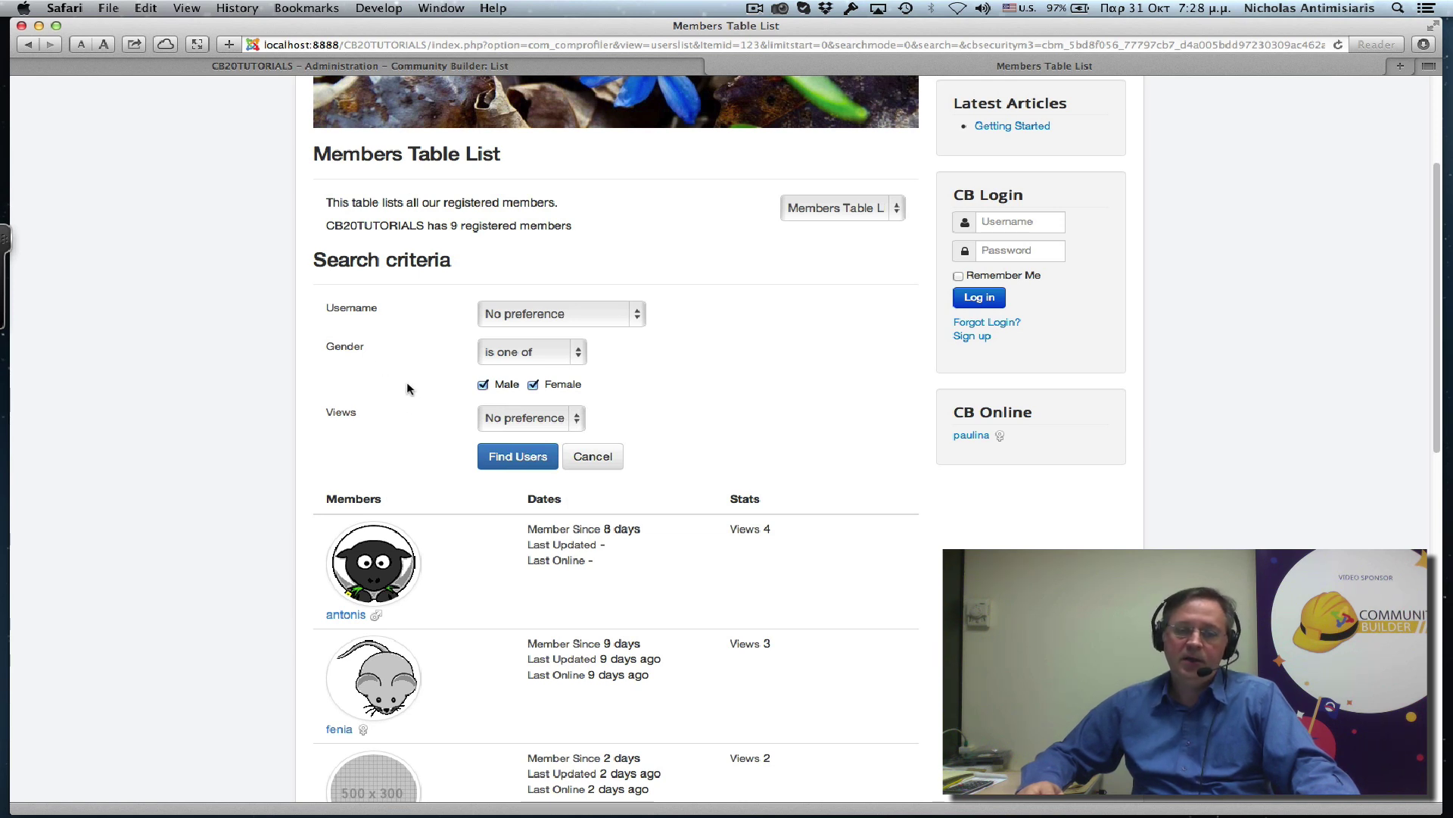
left_click(578, 352)
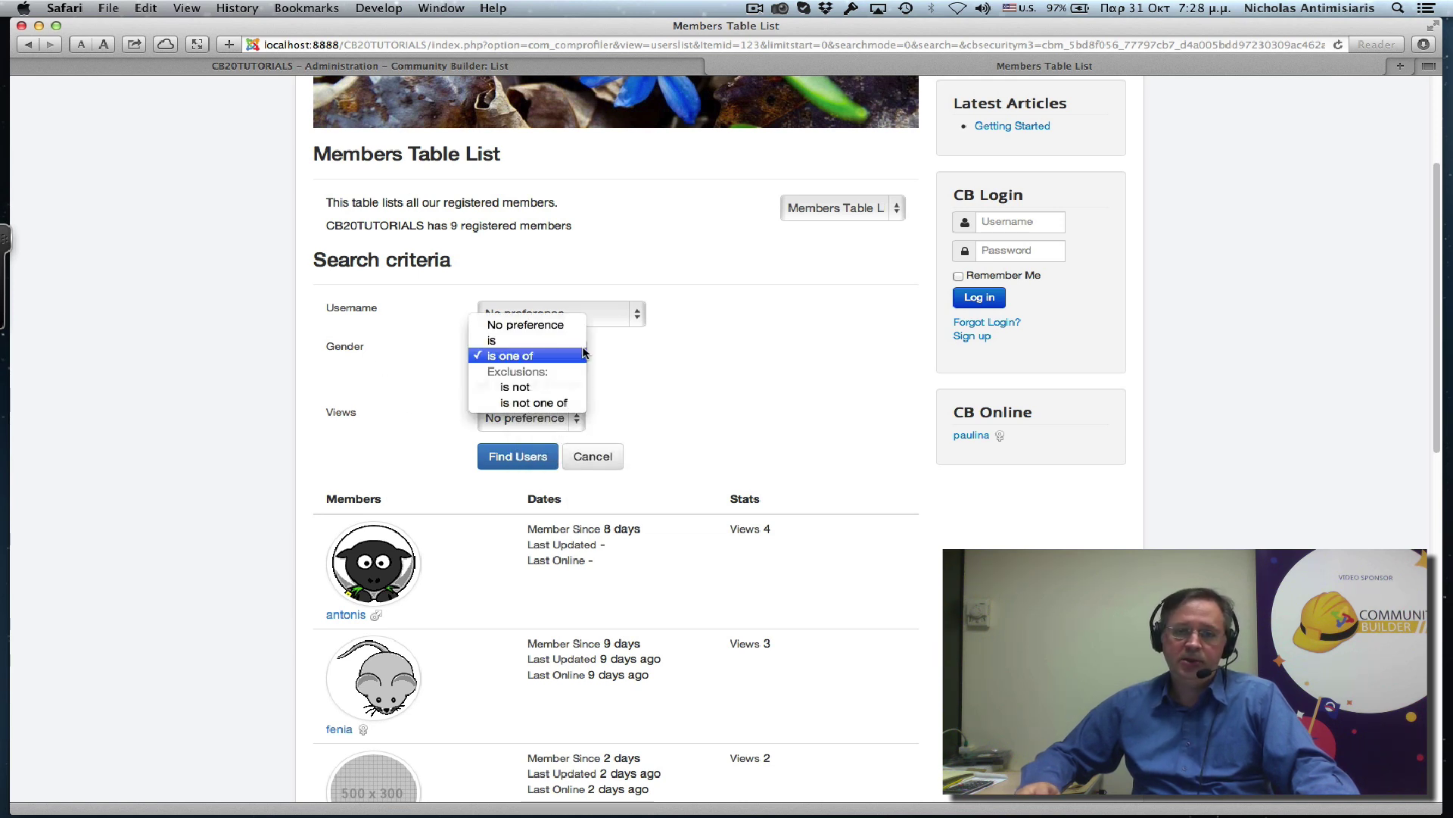
left_click(556, 402)
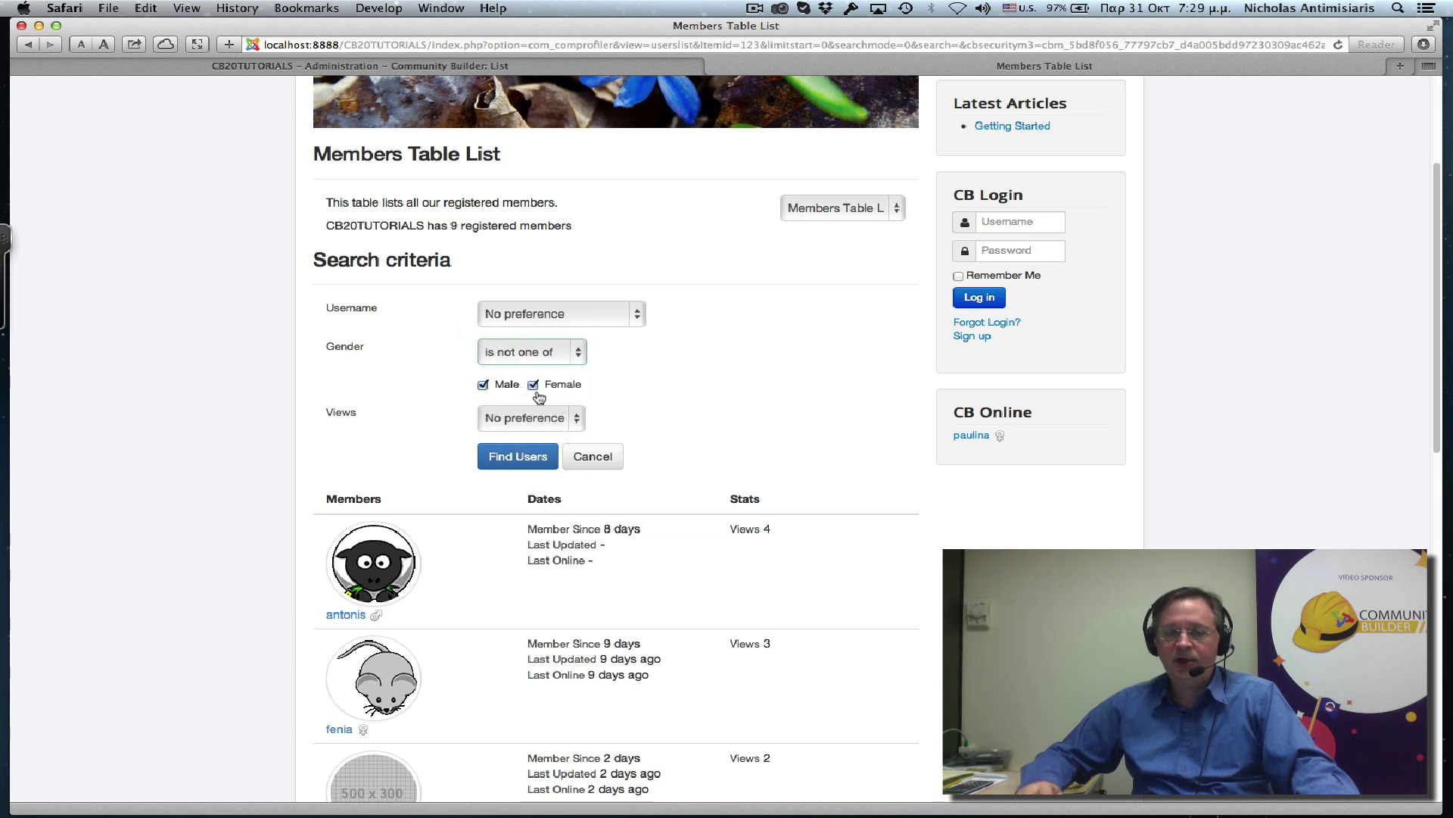
left_click(520, 459)
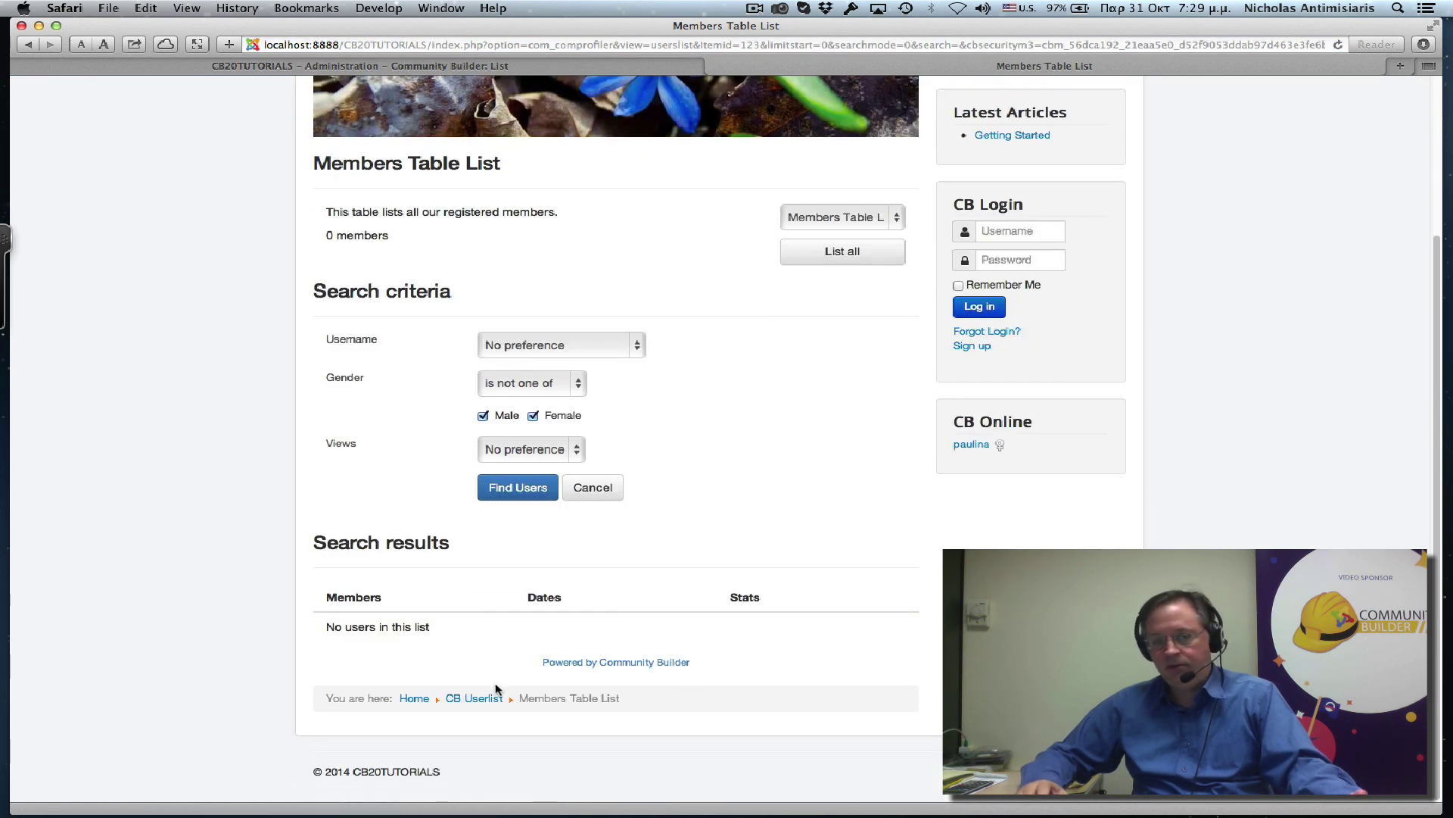
scroll(617, 487, "up", 3)
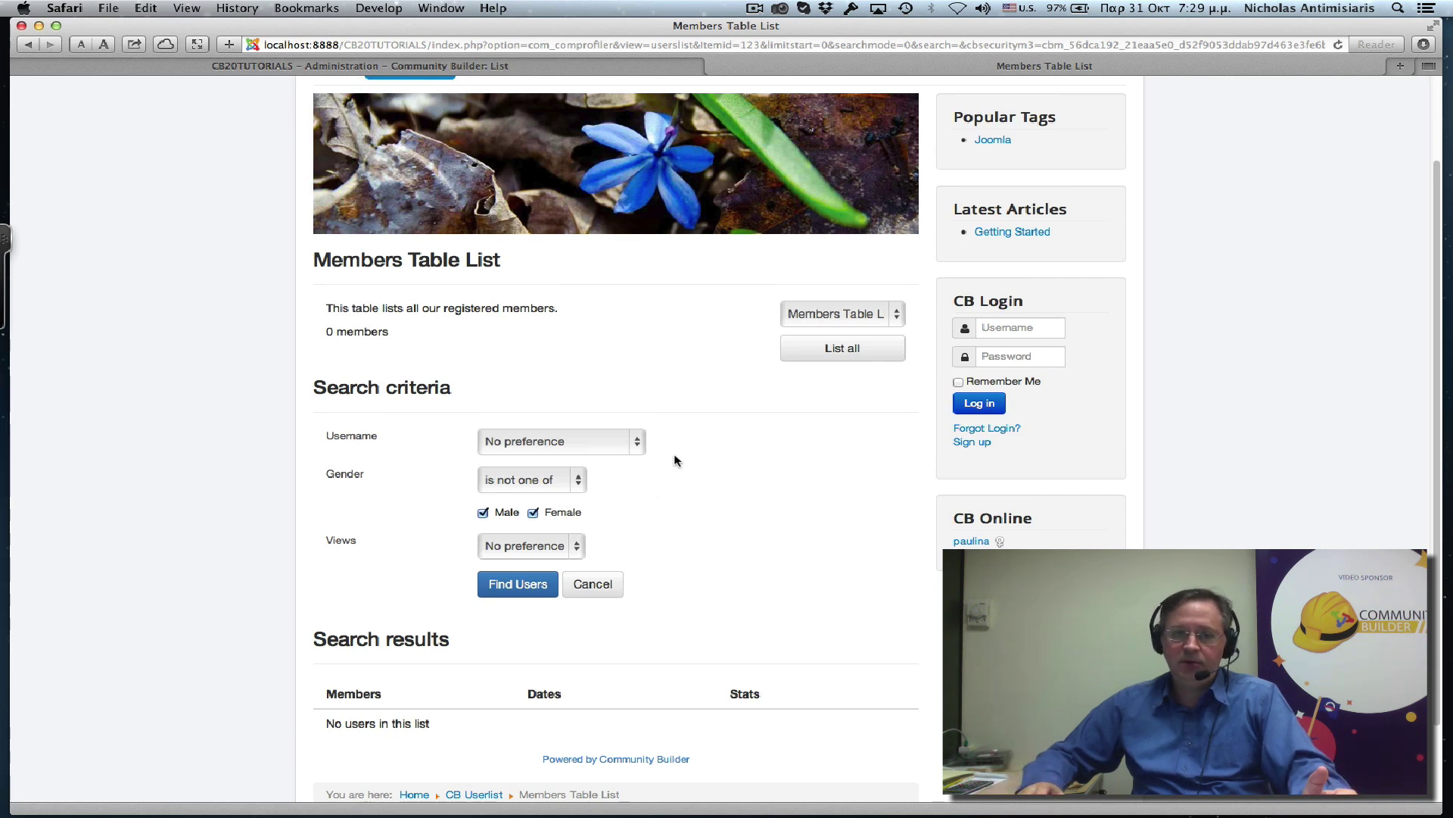
left_click(560, 67)
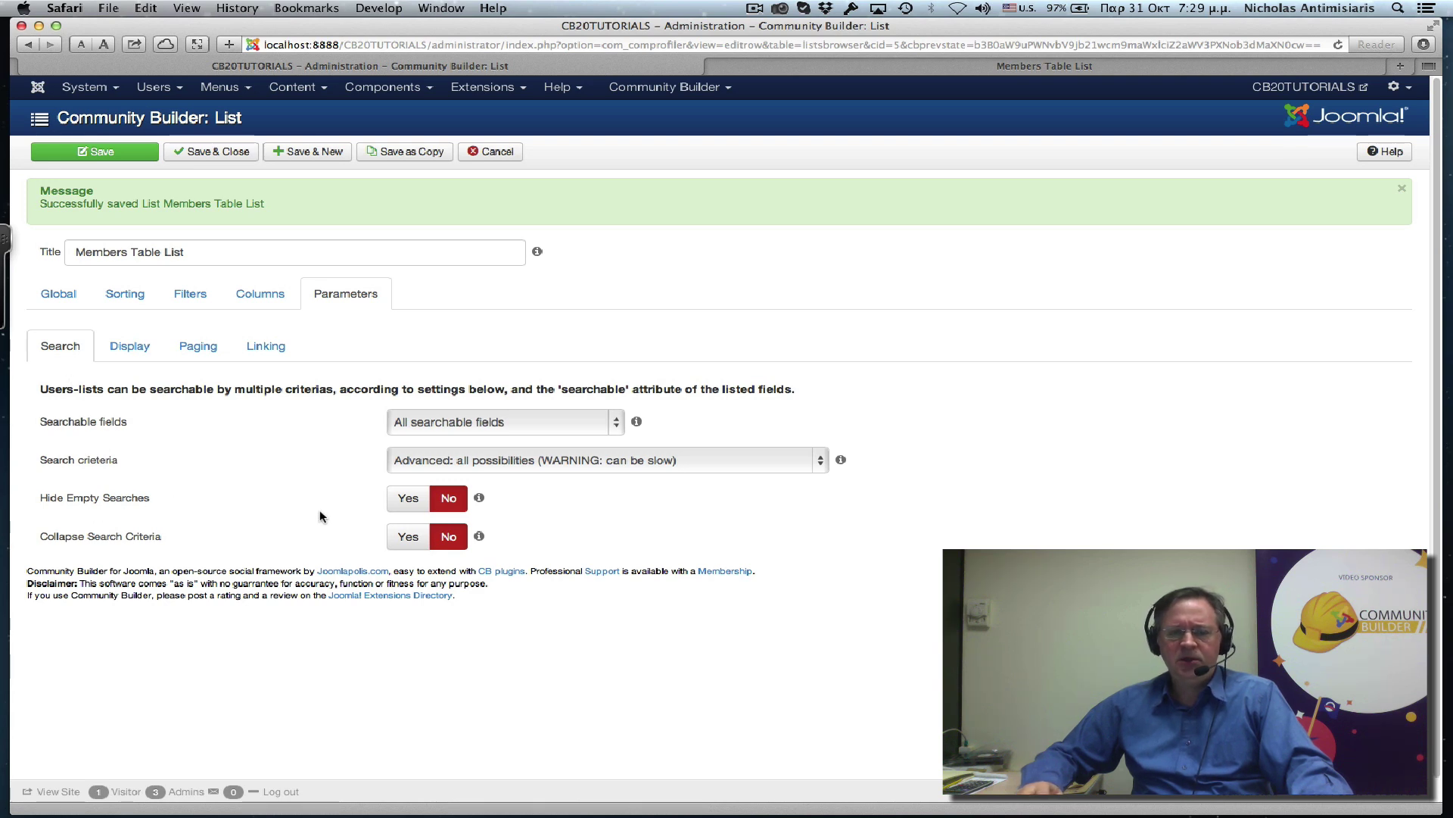
mouse_move(402, 505)
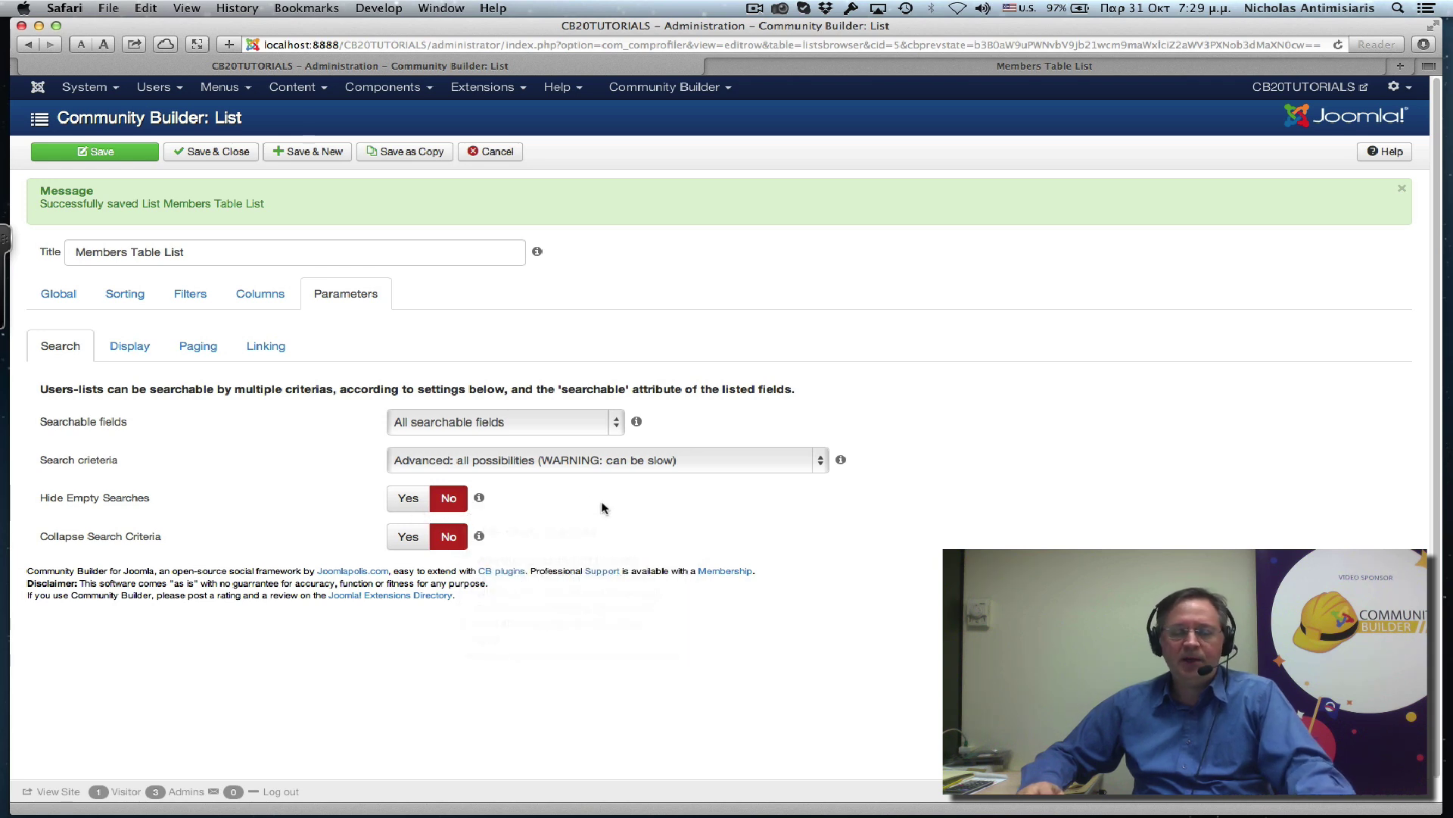
Step: Close the list editor and start a new Main Menu item titled 'Member table list'
left_click(486, 153)
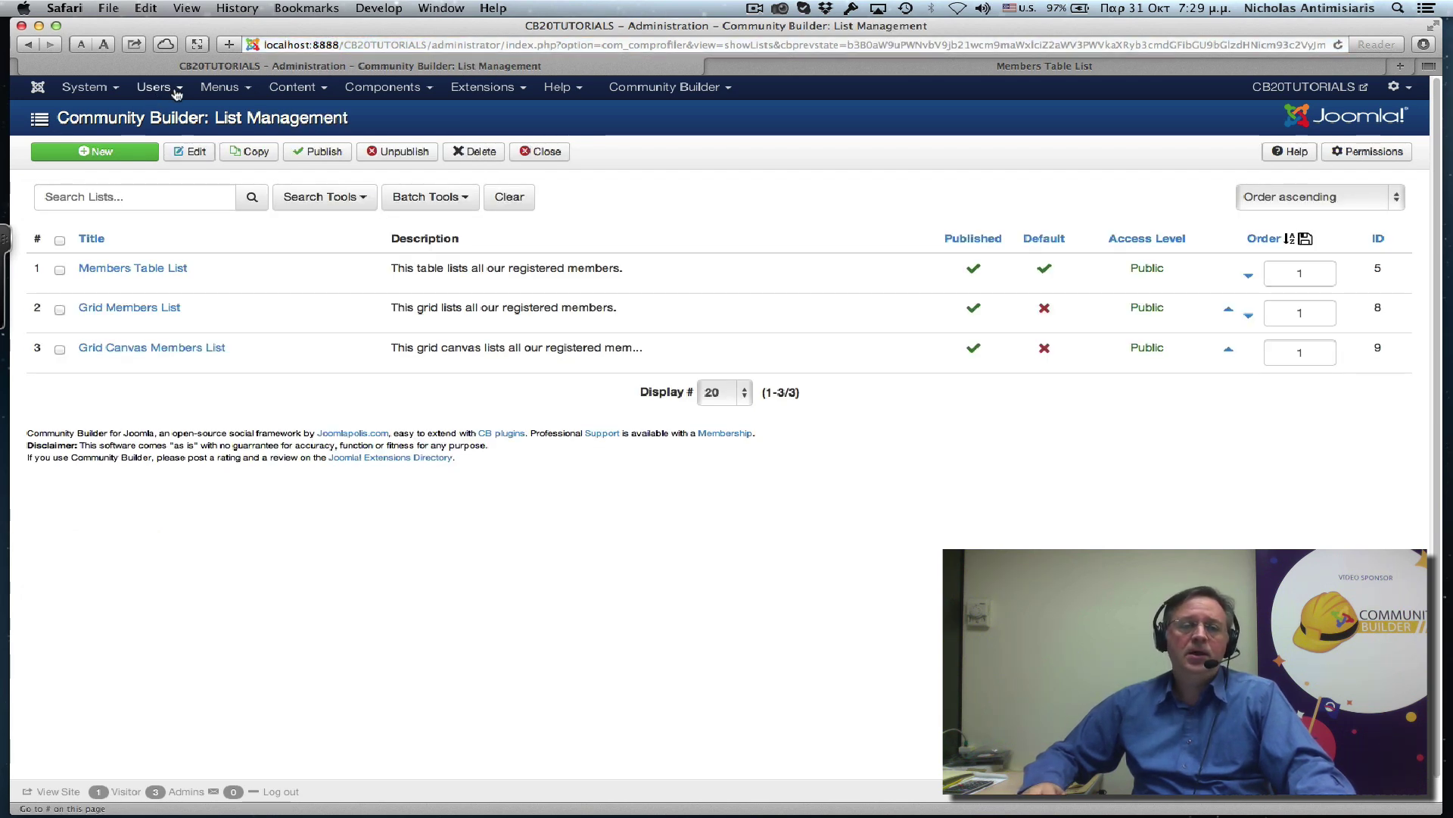
left_click(214, 90)
mouse_move(232, 170)
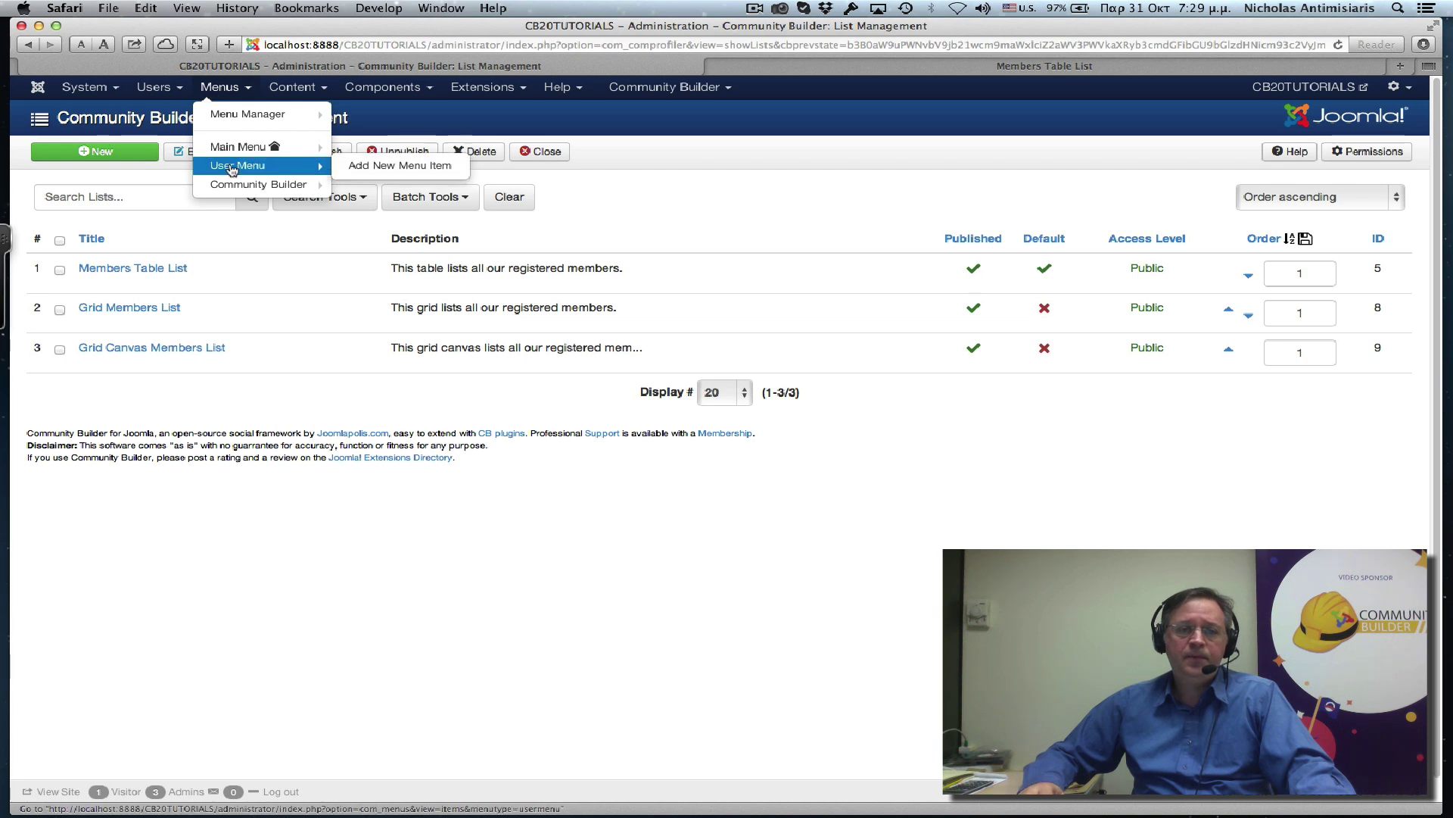
left_click(387, 152)
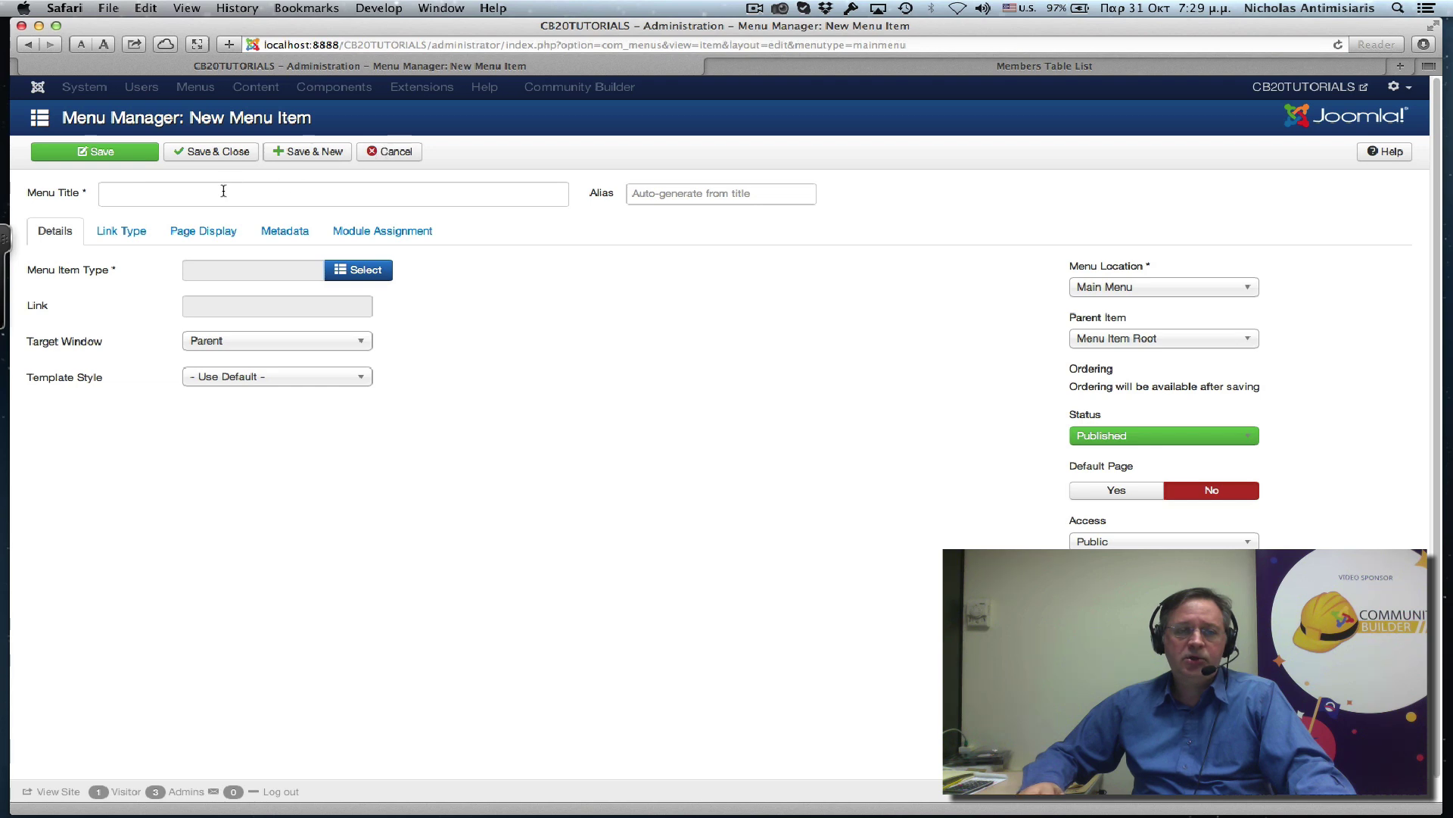
left_click(269, 191)
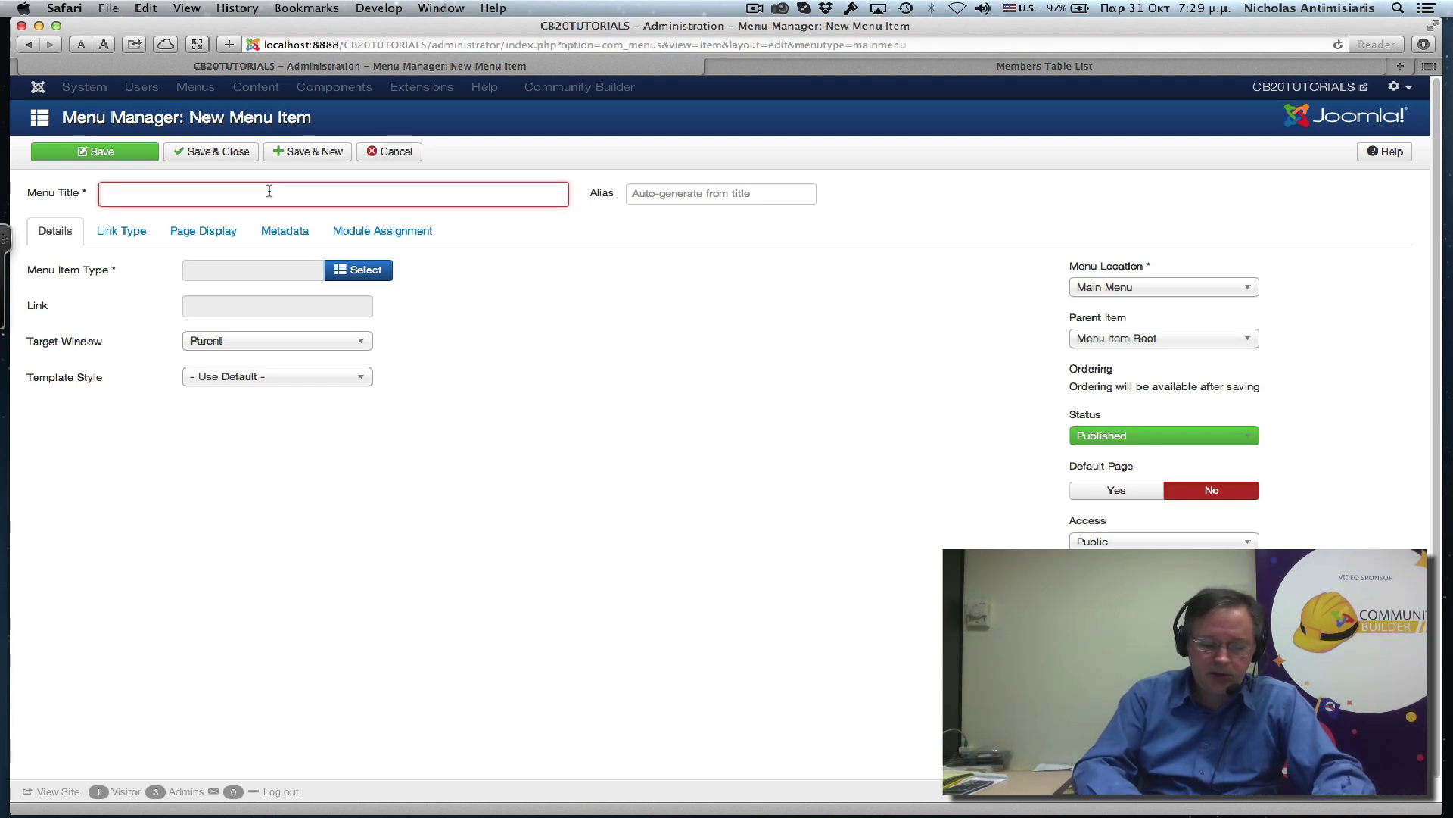
type("Membe")
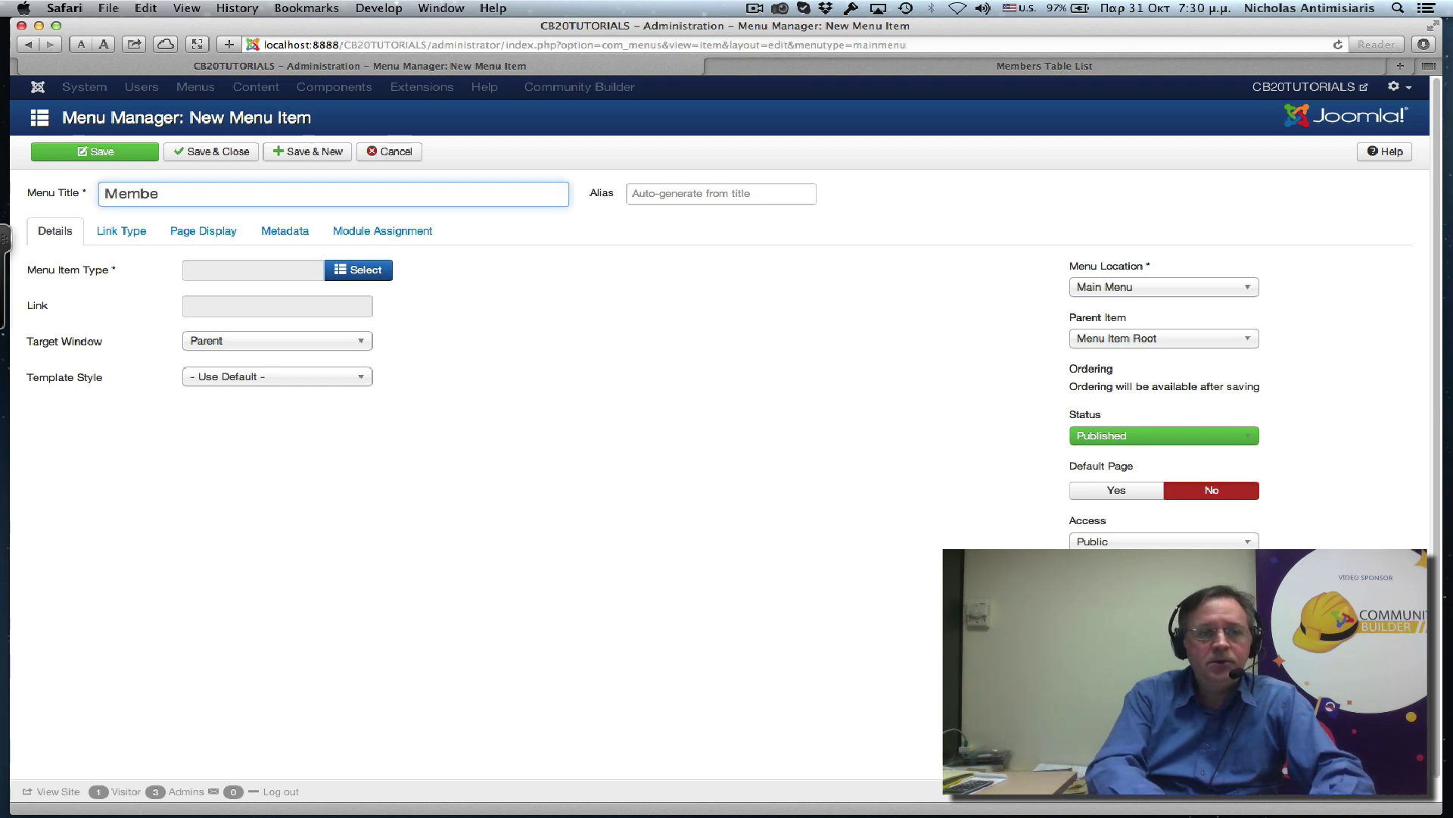
type("r tabl")
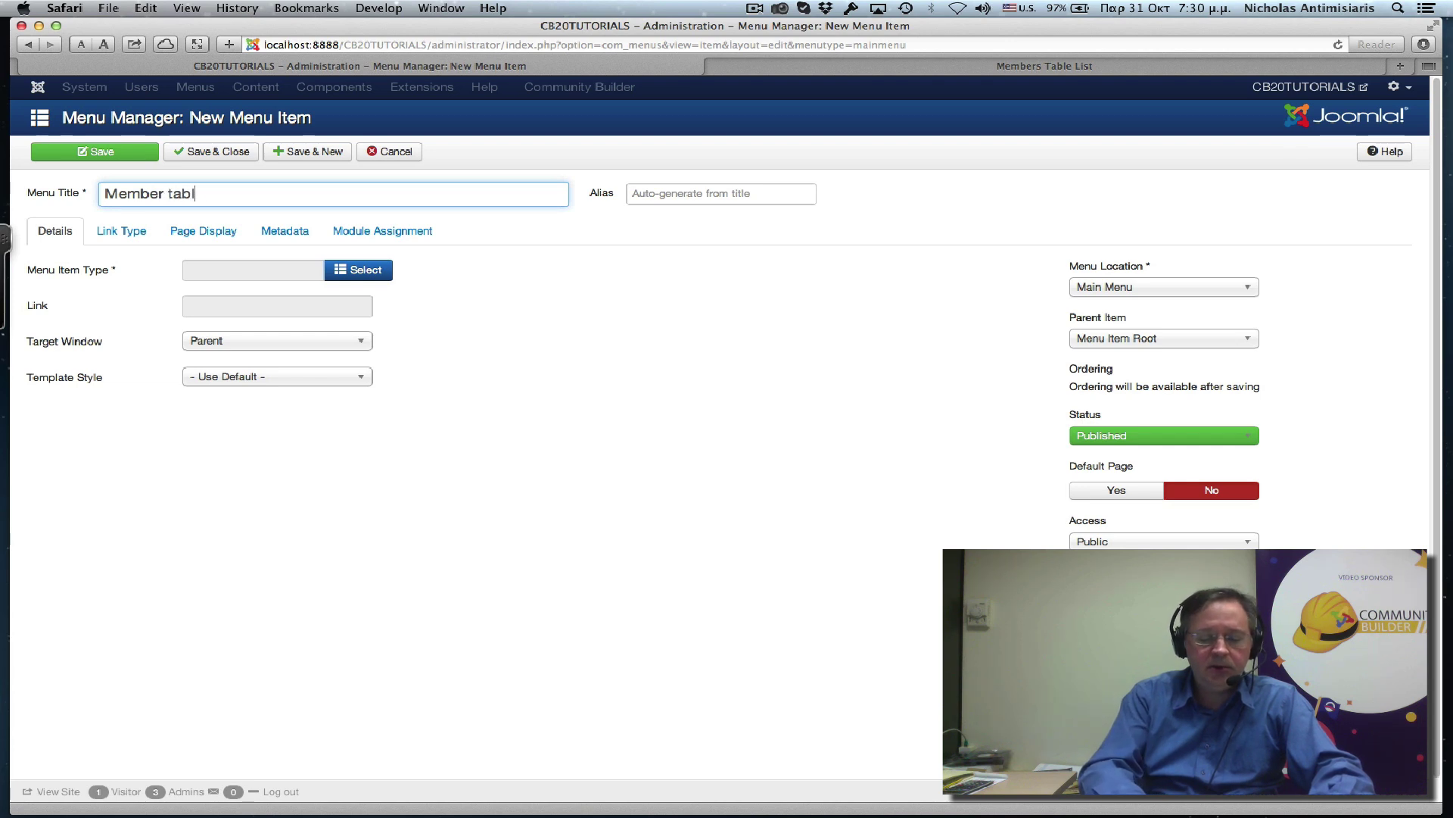
type("e list")
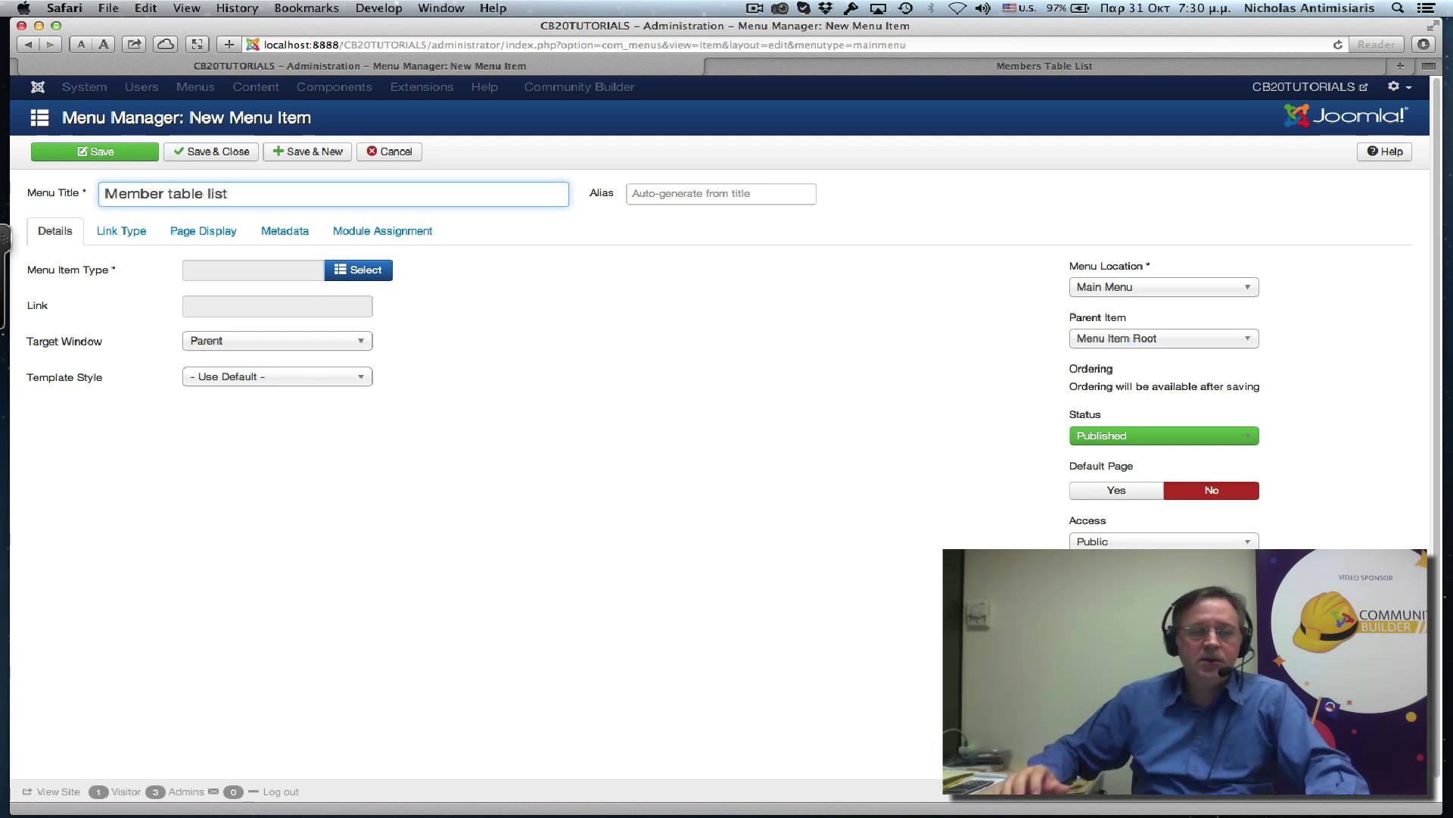
Step: Make the item a Community Builder Userlist with List ID 1 and save it
left_click(355, 269)
left_click(525, 309)
scroll(625, 507, "down", 3)
scroll(627, 522, "down", 2)
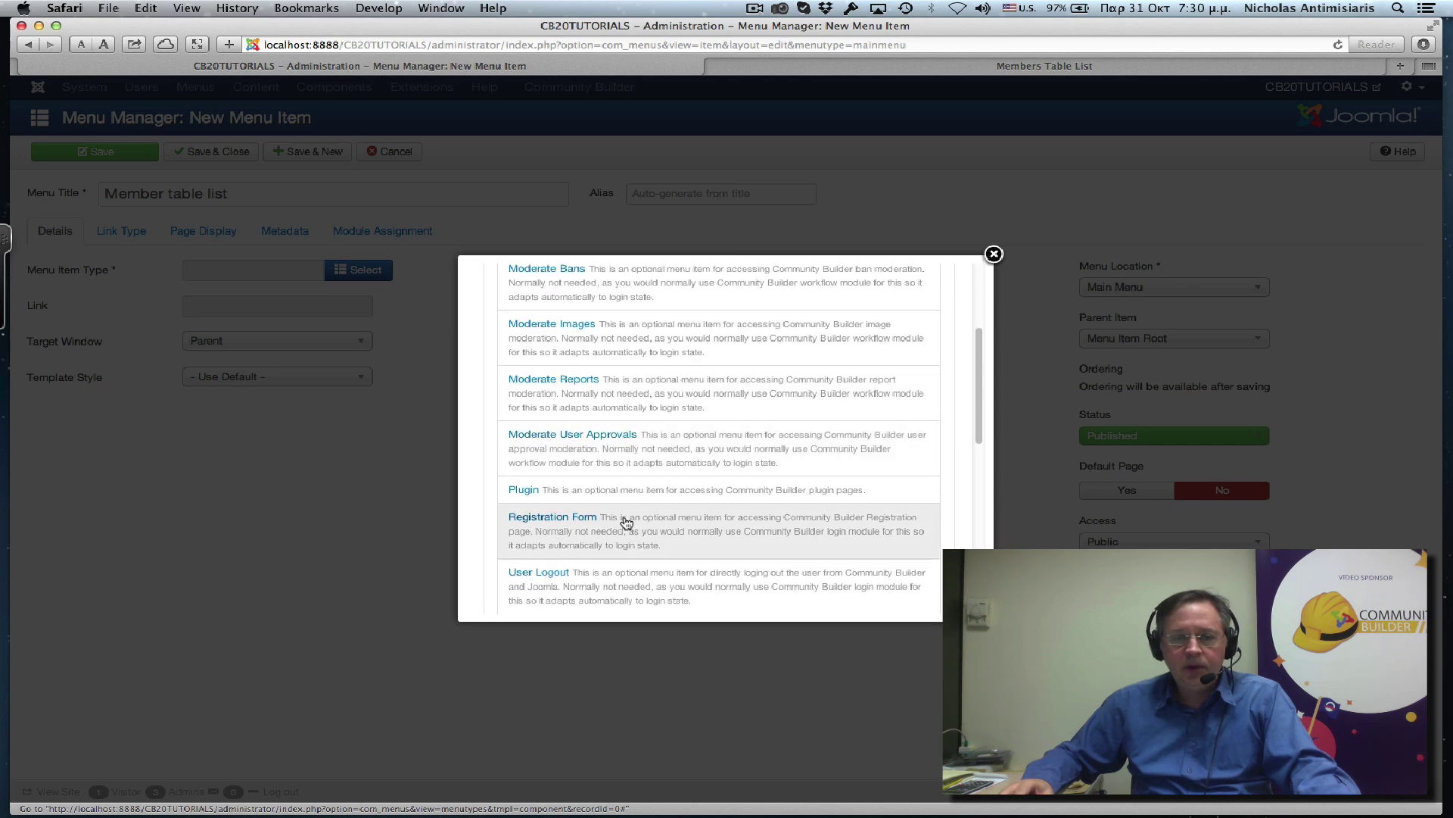
scroll(626, 522, "down", 2)
scroll(626, 522, "down", 2)
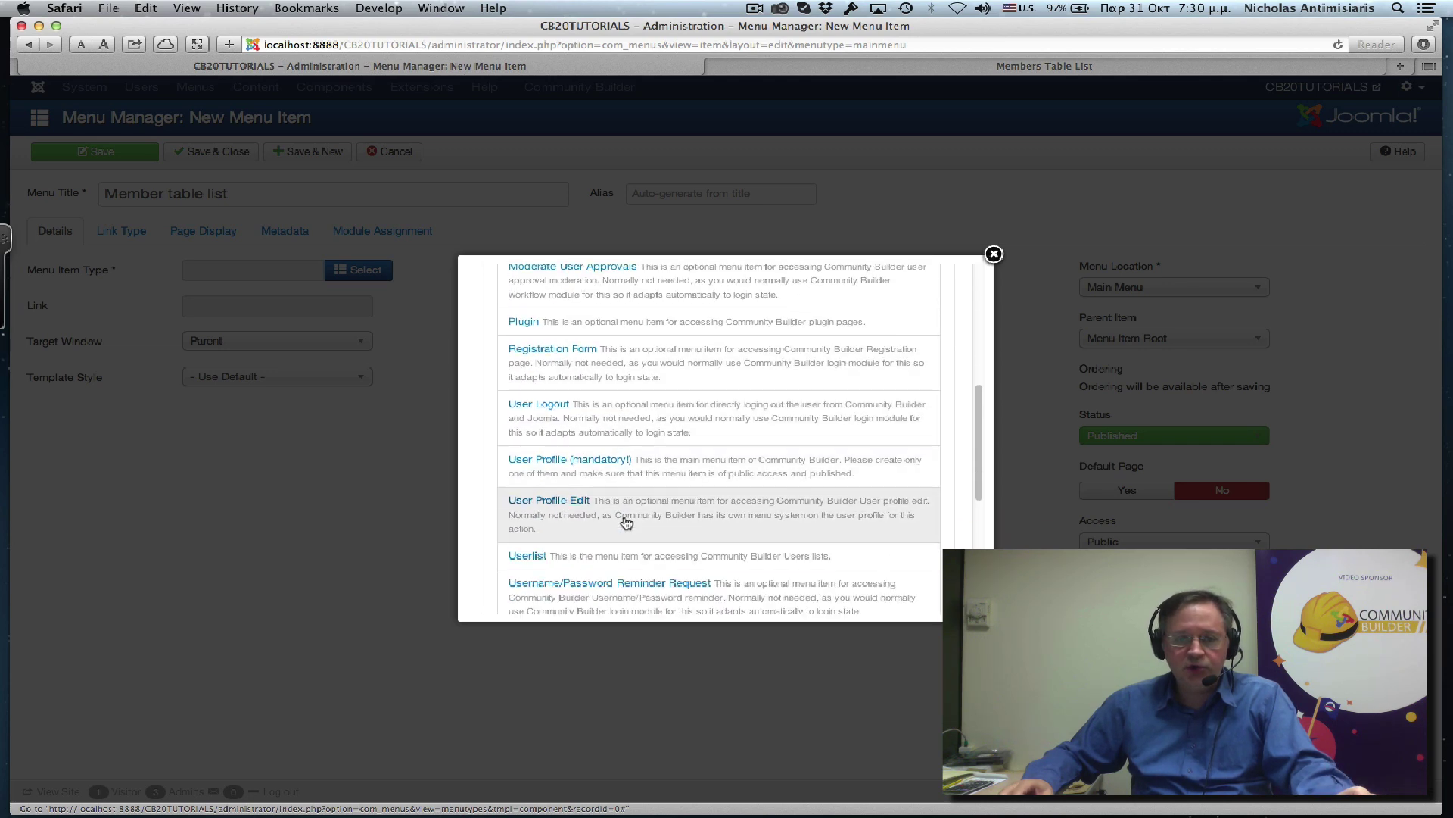
left_click(523, 555)
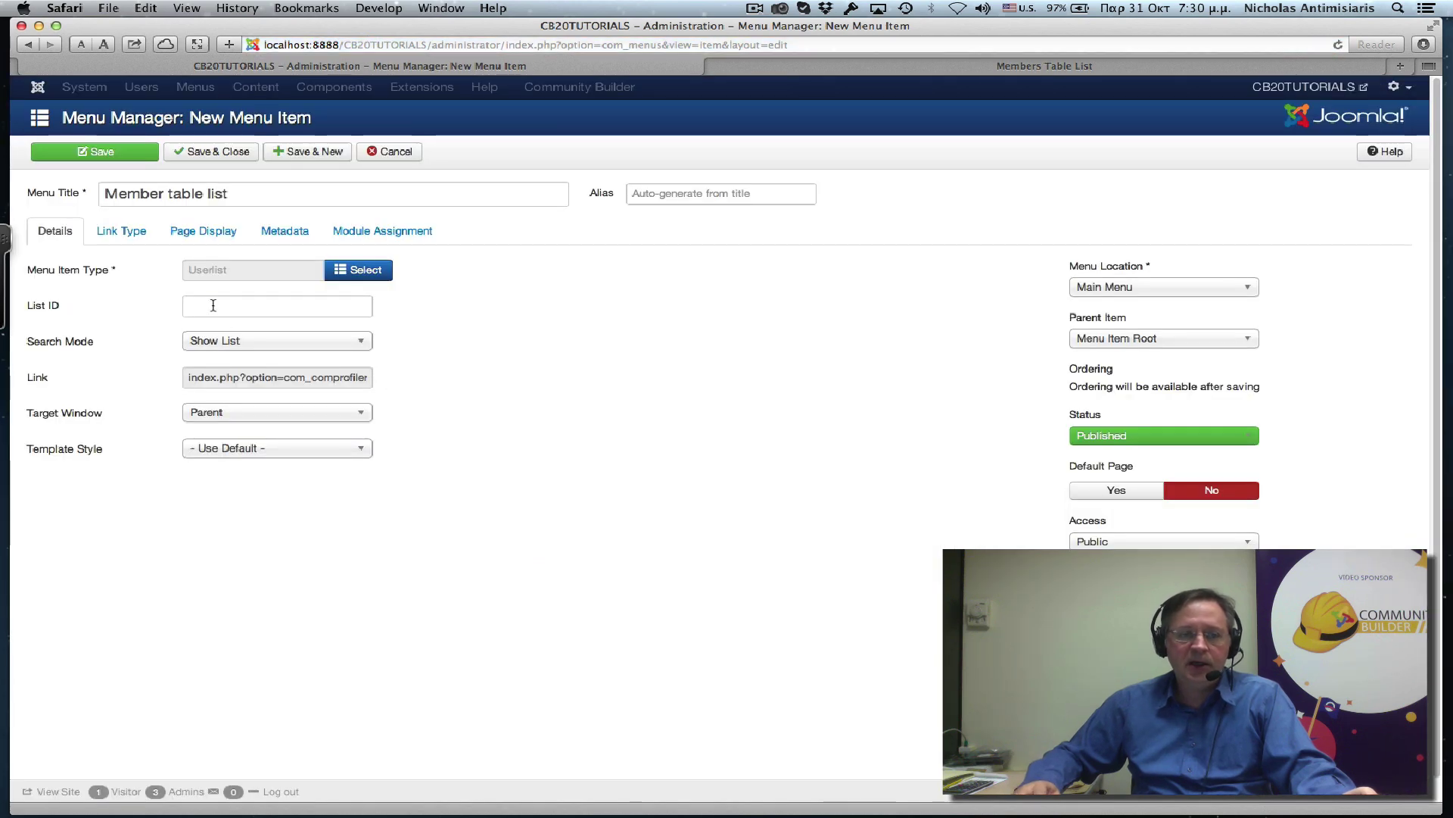
left_click(212, 306)
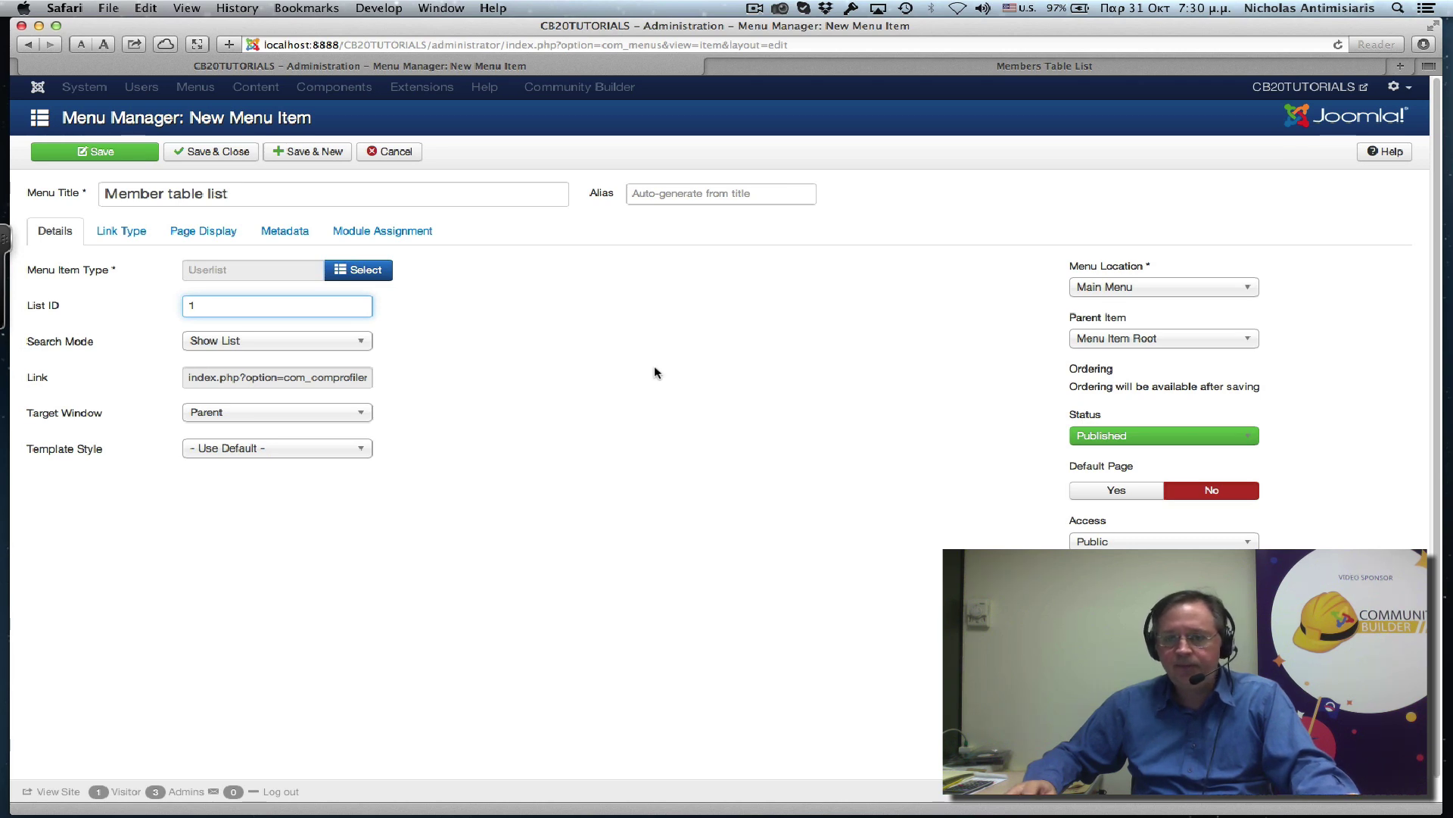
left_click(220, 153)
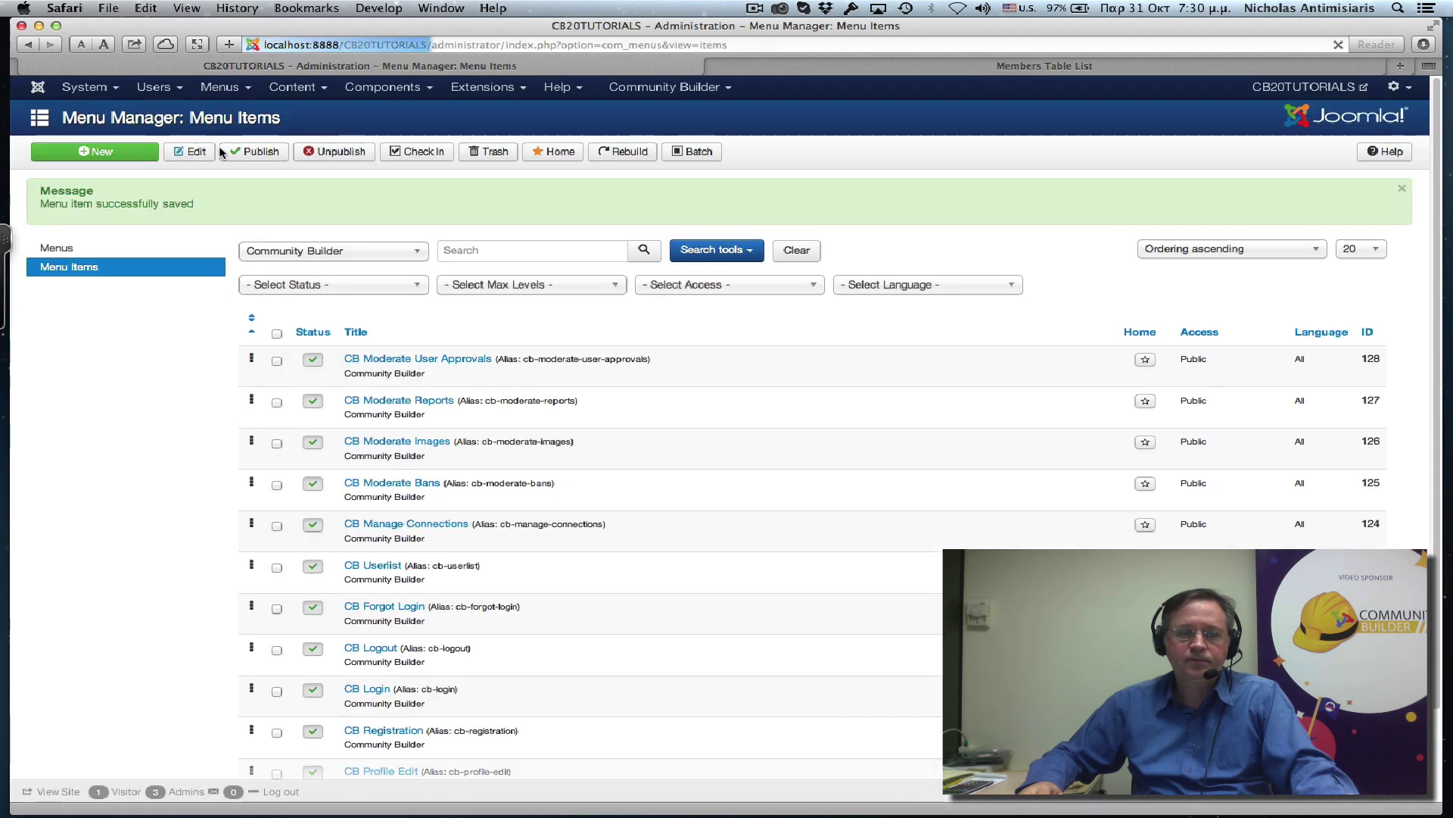
Step: Check the list IDs in List Management, then change the Main Menu's Member table list item to List ID 5
left_click(634, 88)
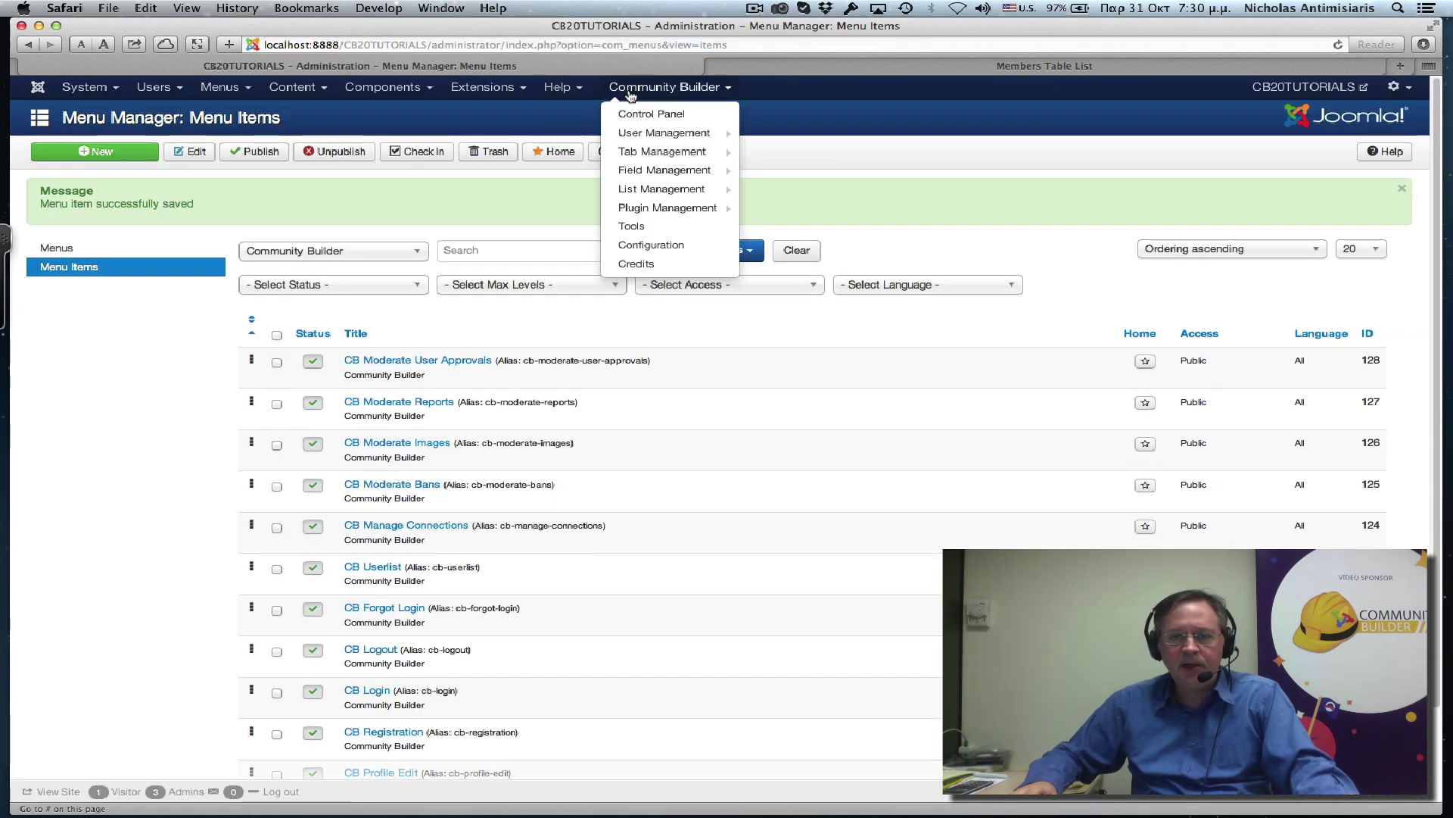
left_click(645, 191)
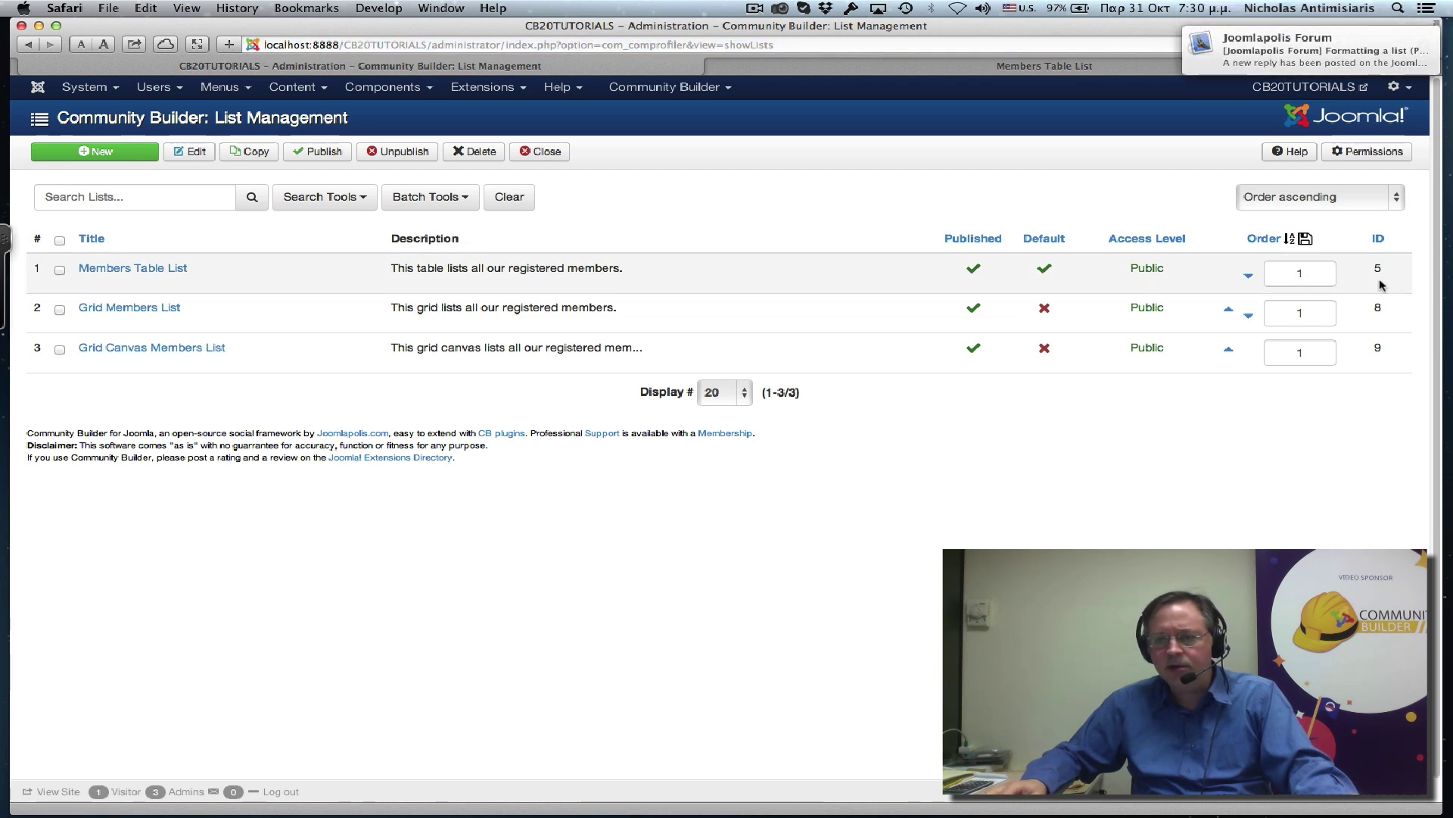
left_click(221, 90)
left_click(235, 149)
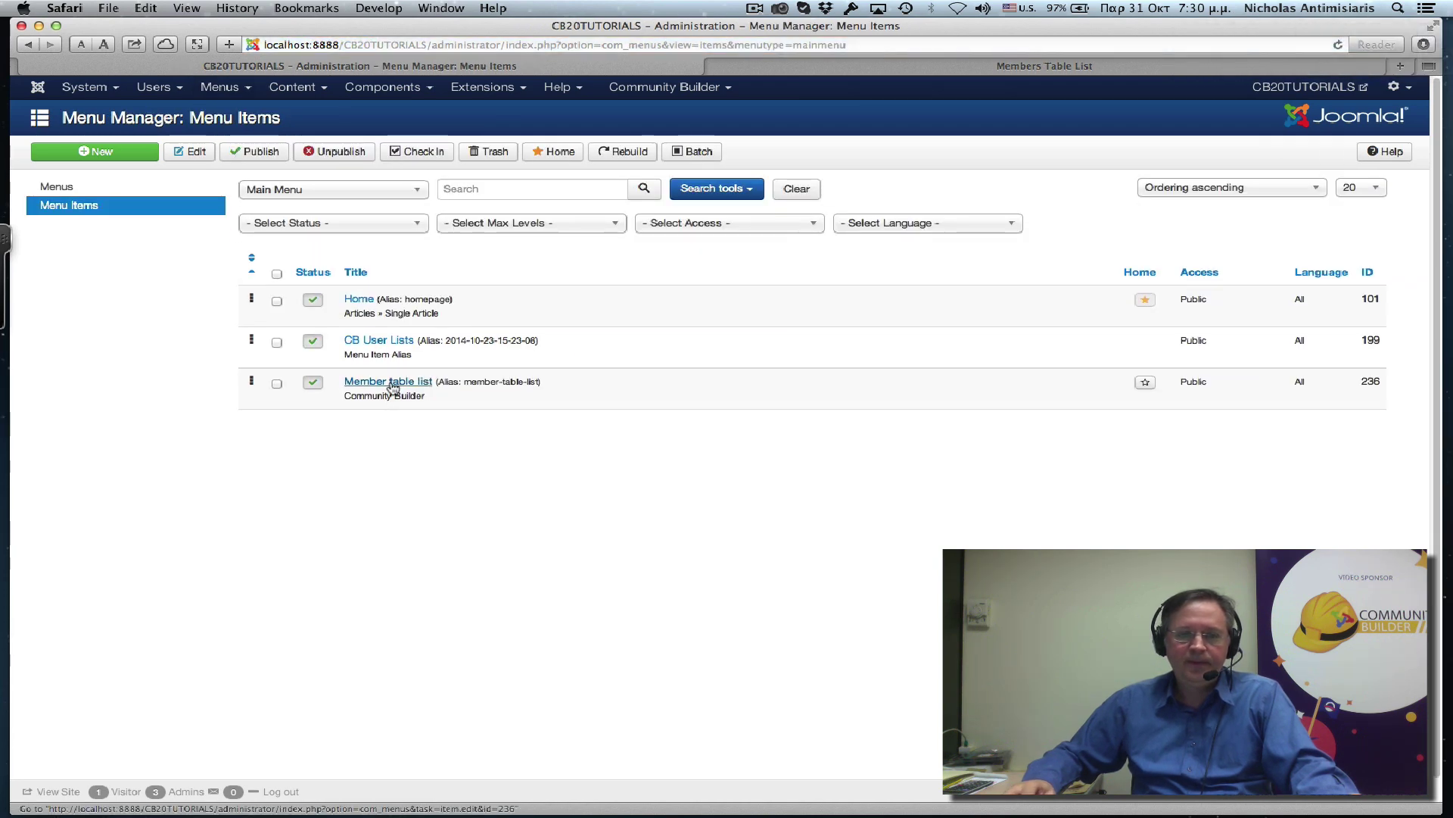
left_click(391, 383)
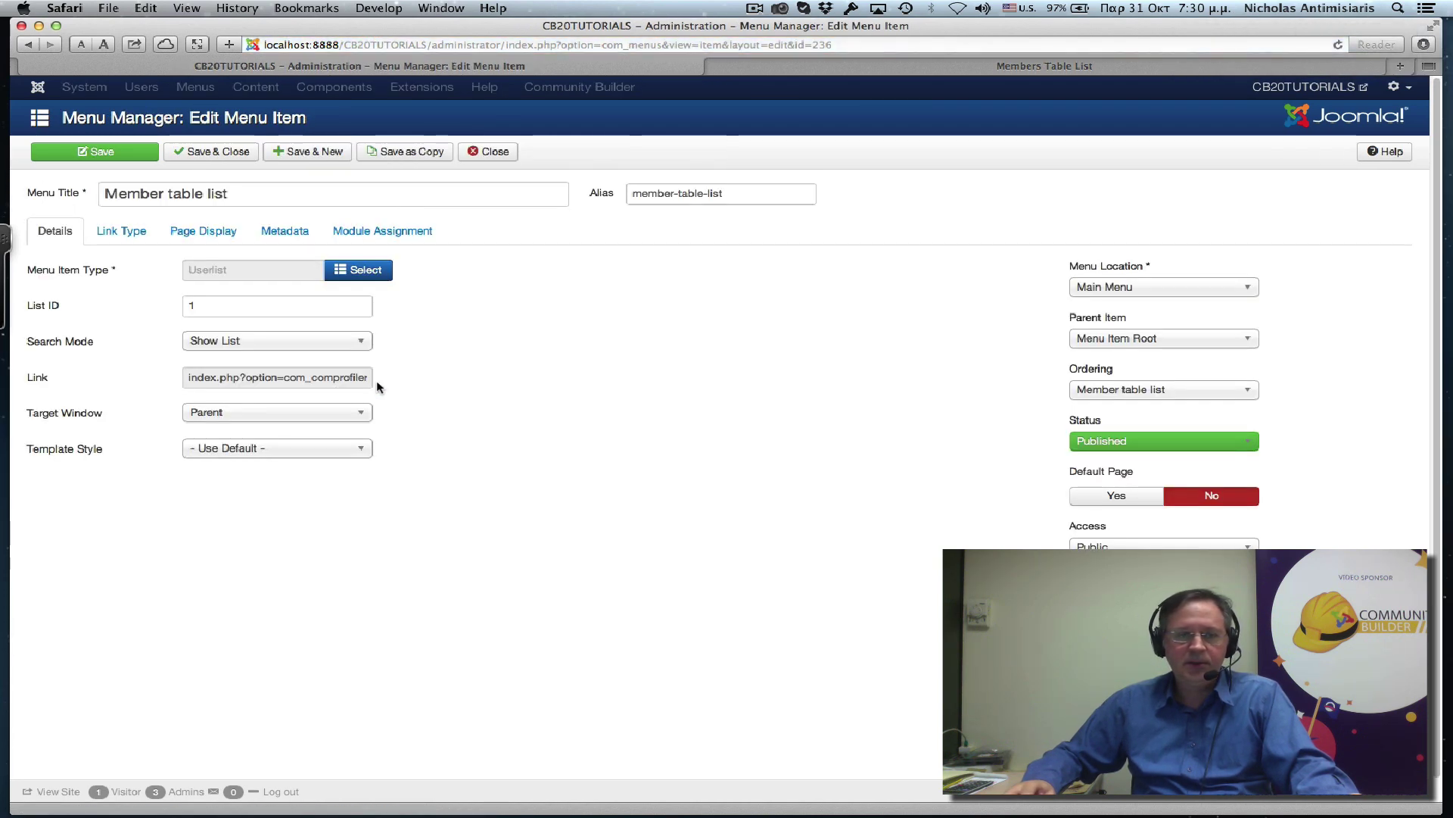
left_click(216, 302)
key("BackSpace")
type("5")
left_click(485, 338)
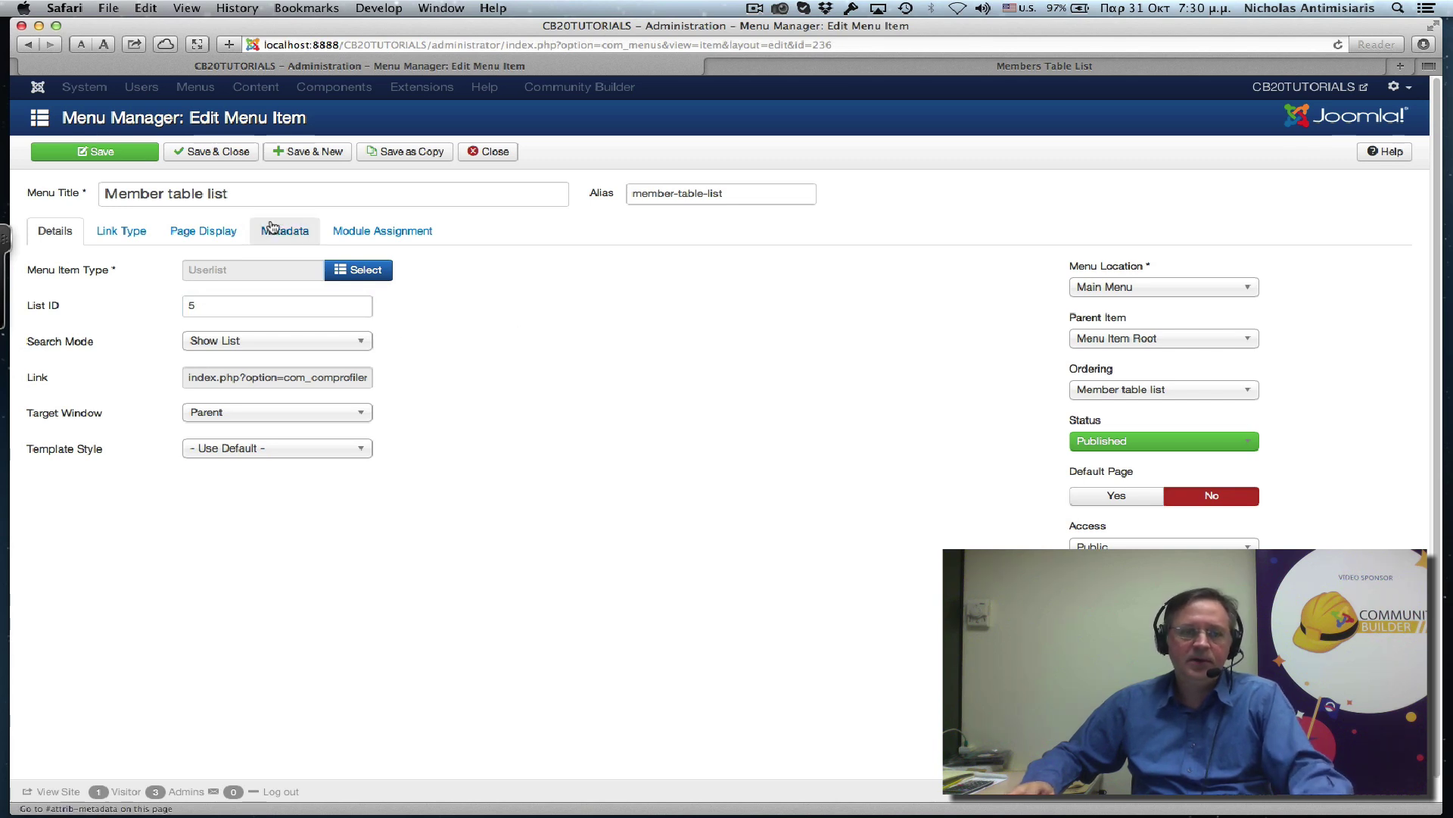
Step: Save the menu item and open the Member table list page on the site front end
left_click(211, 154)
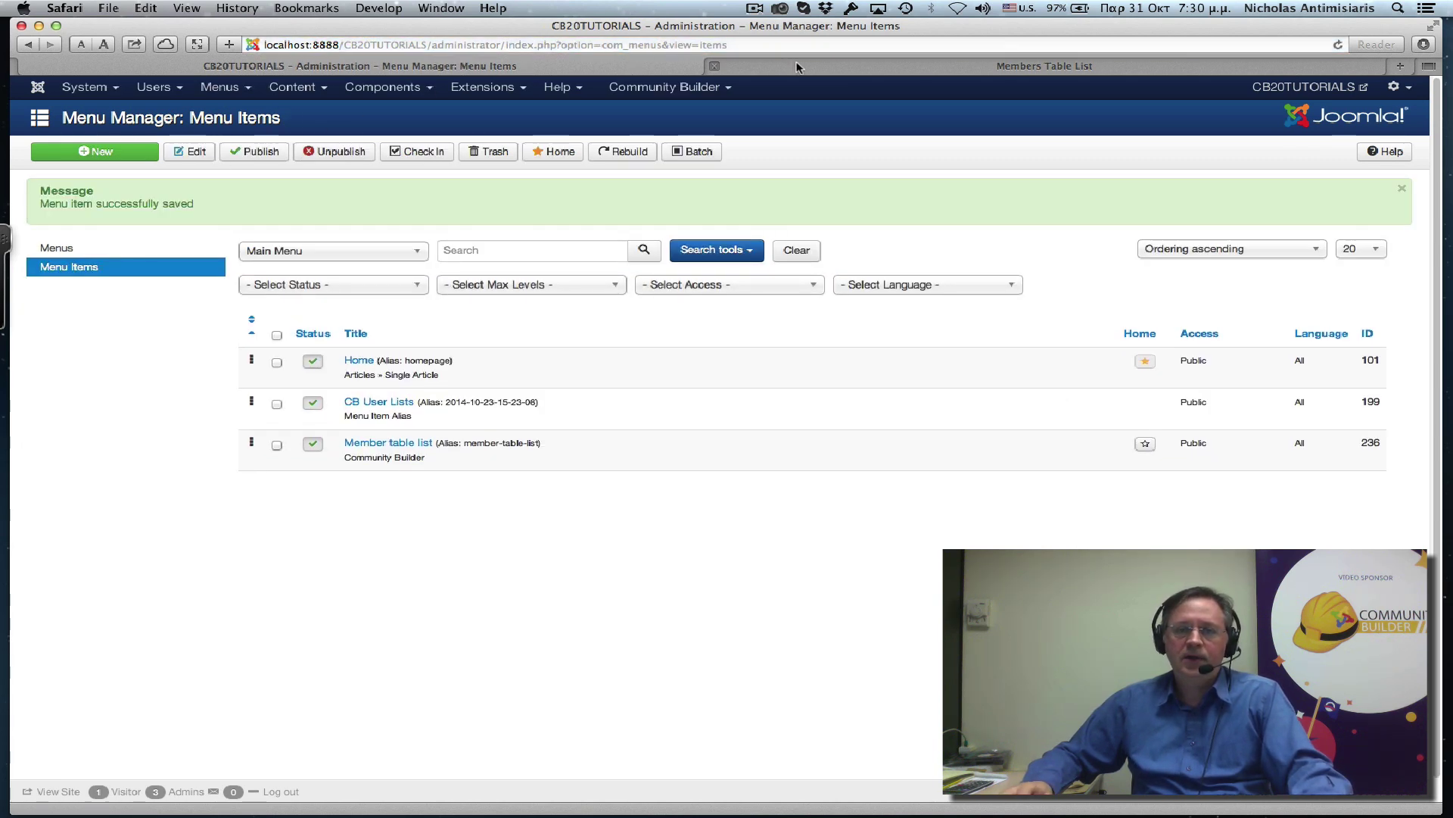
left_click(796, 67)
left_click(335, 171)
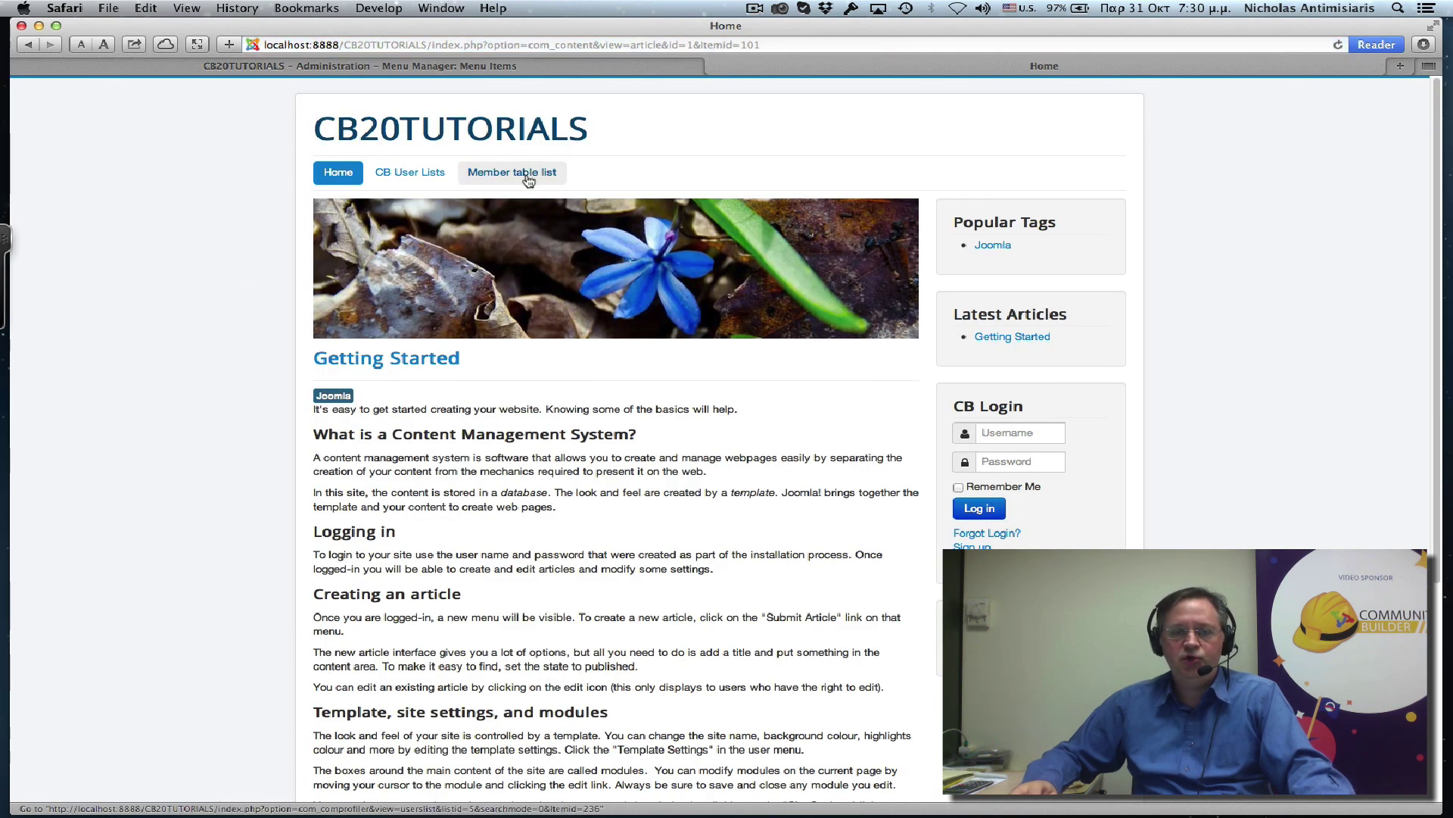
left_click(526, 173)
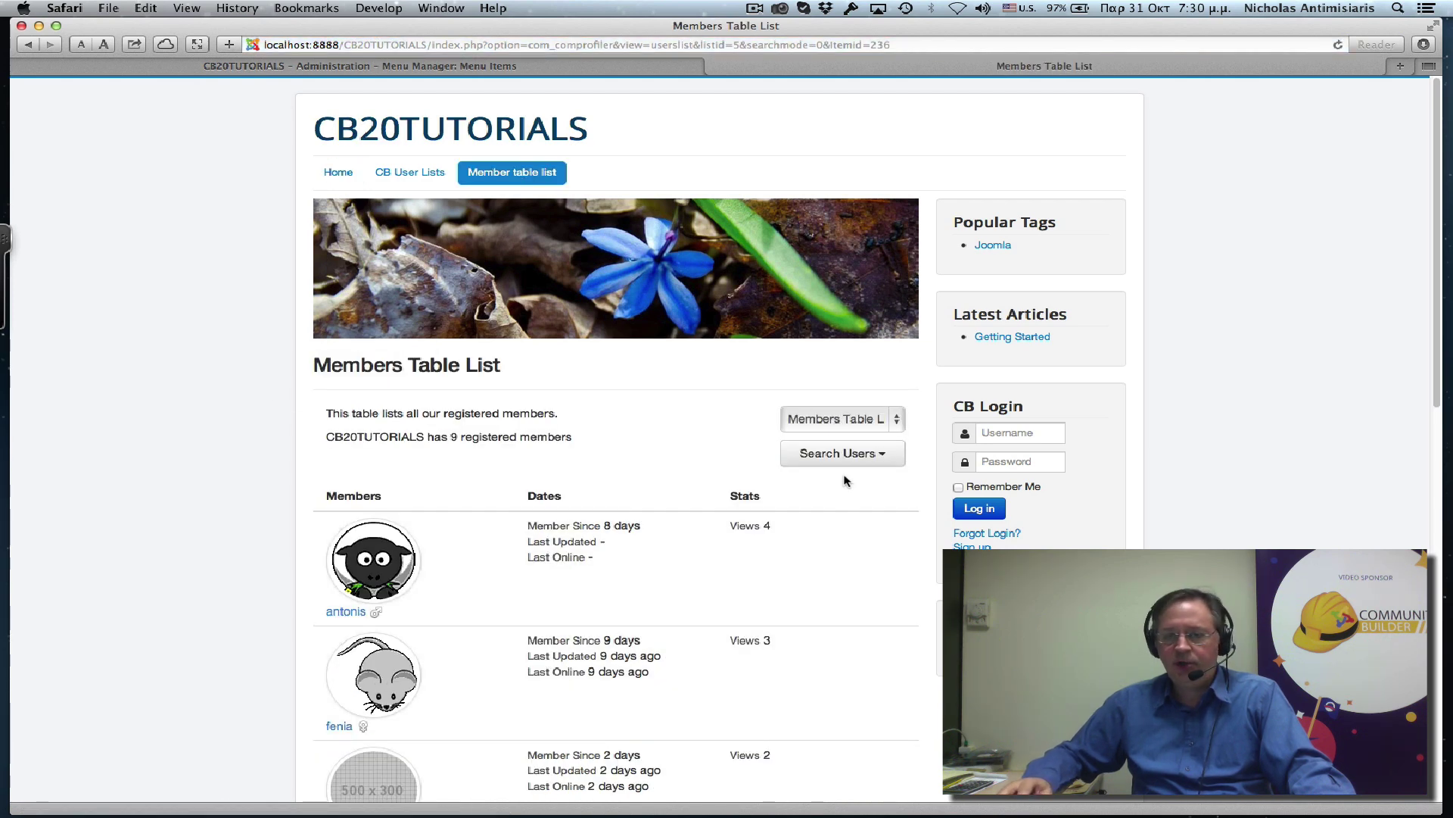
Step: Inspect the front-end list selector, then reopen the Member table list menu item and review its selector options
left_click(896, 420)
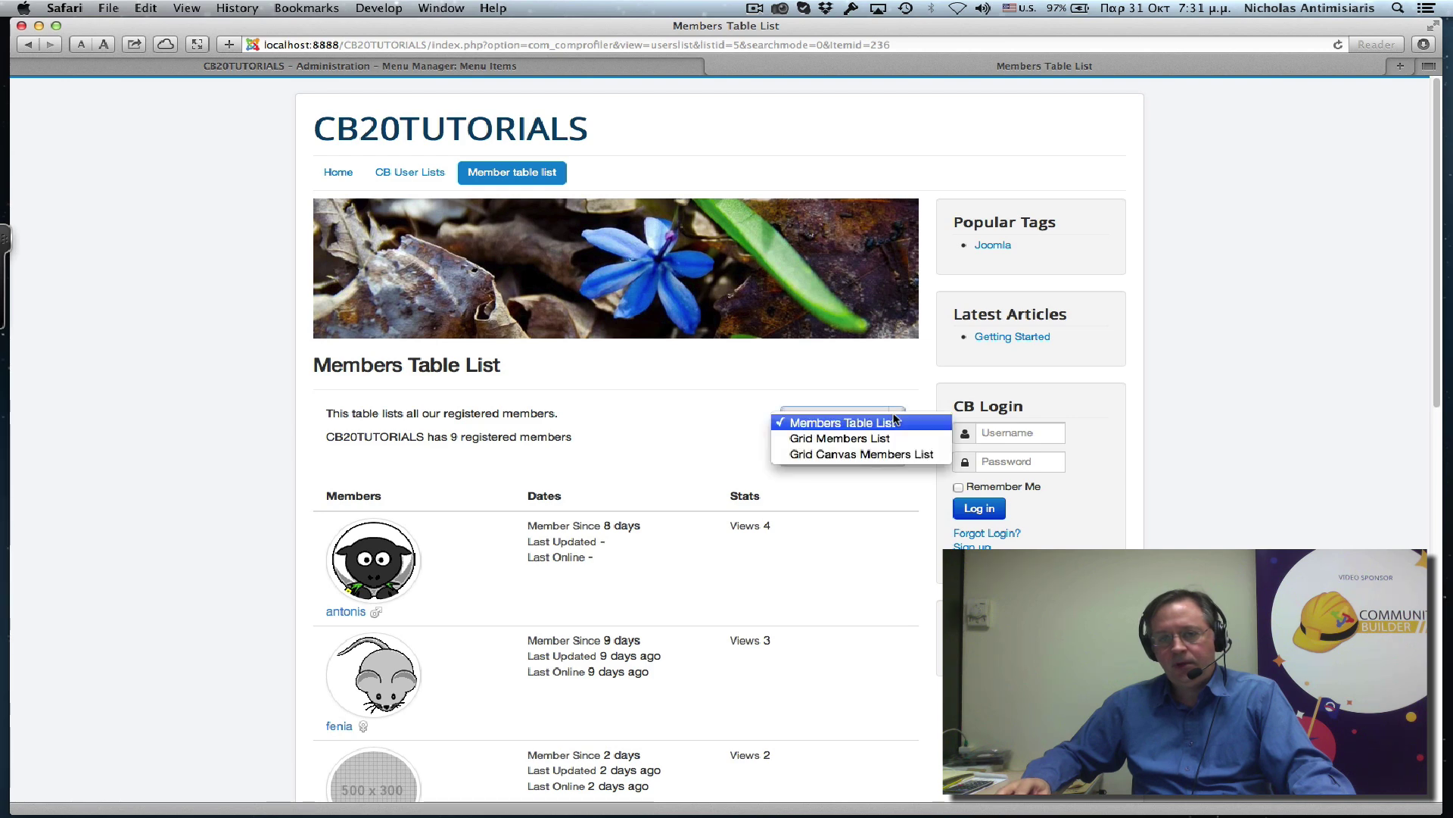
left_click(1138, 397)
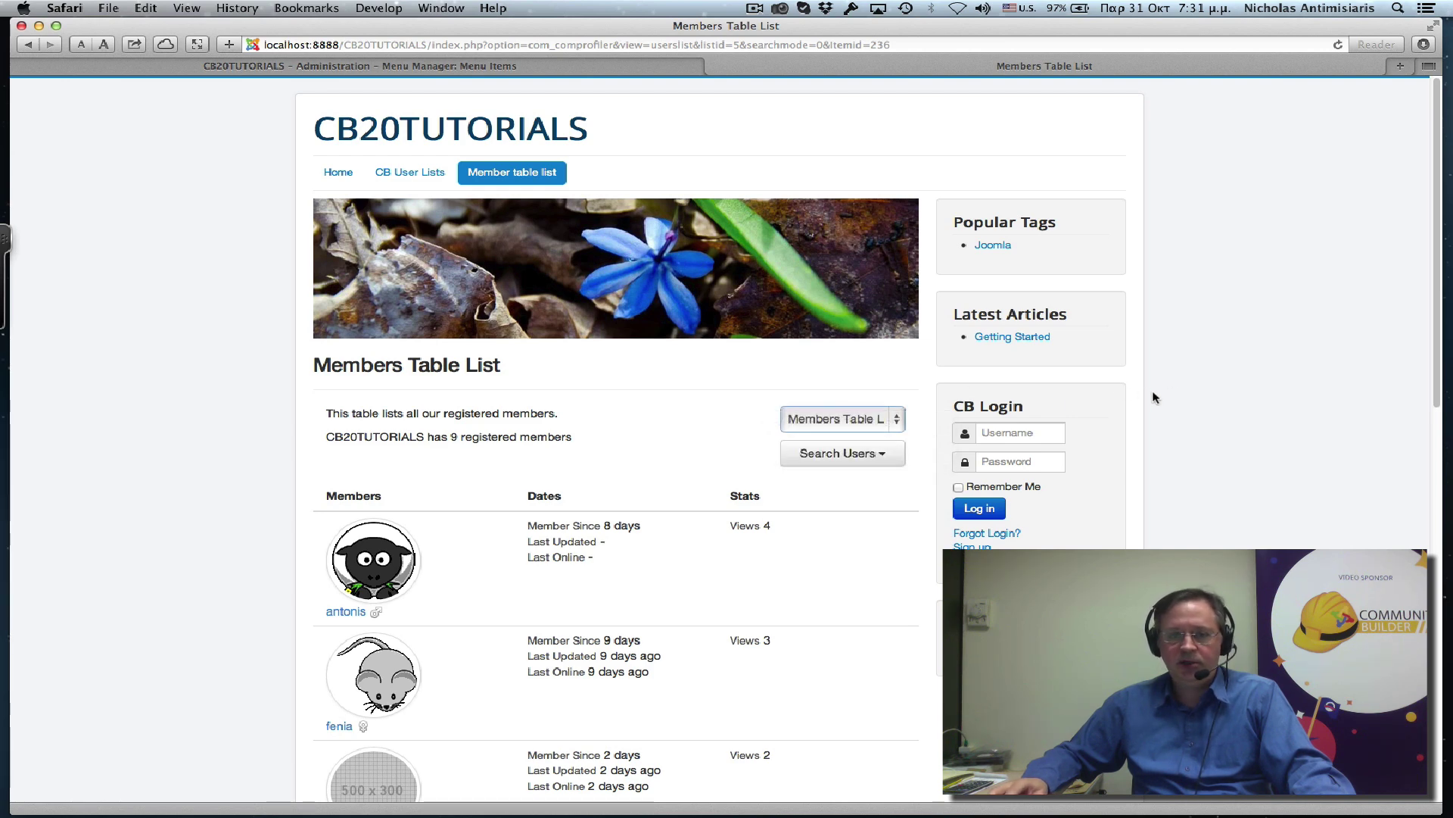
left_click(446, 68)
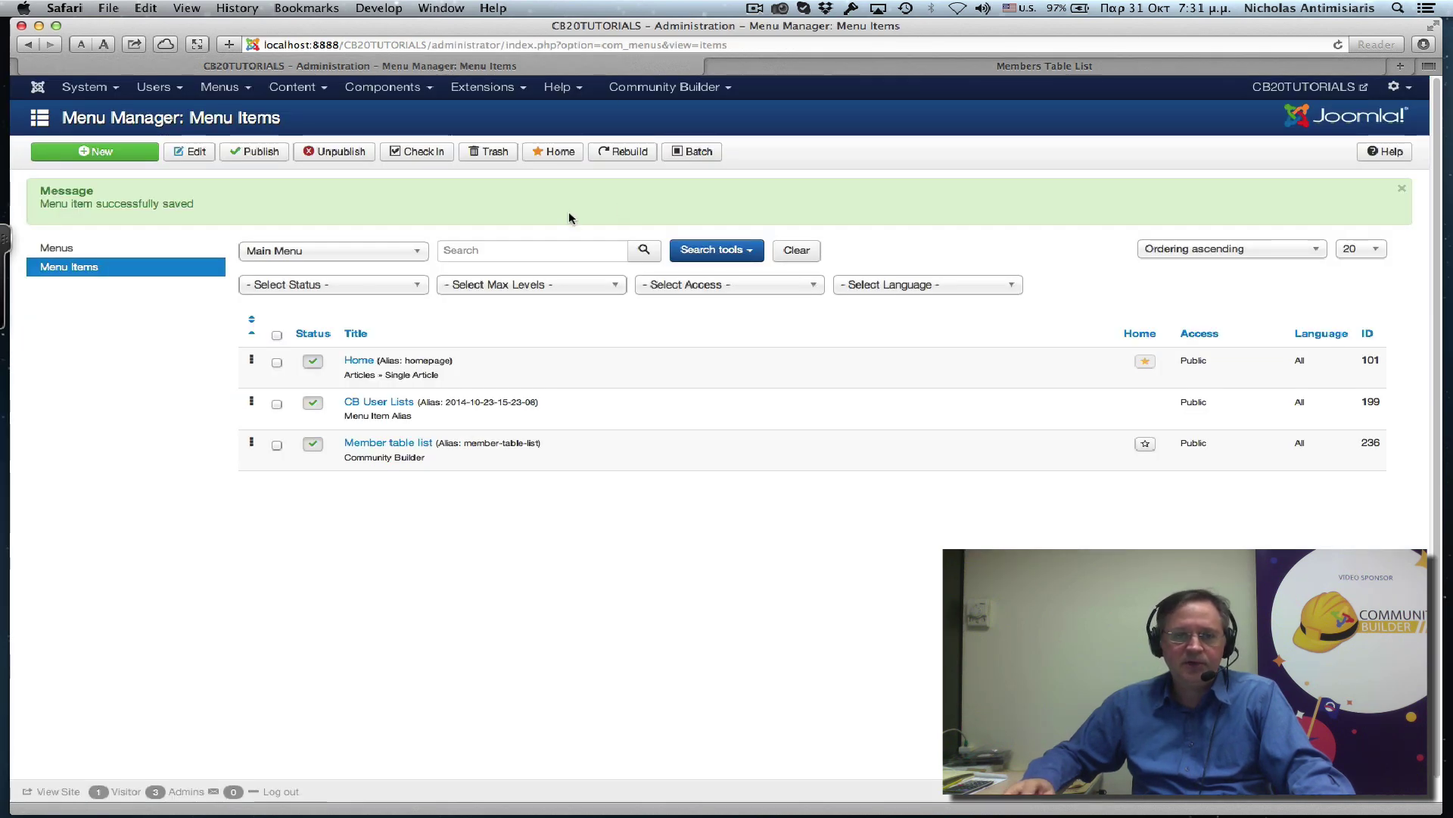
left_click(391, 449)
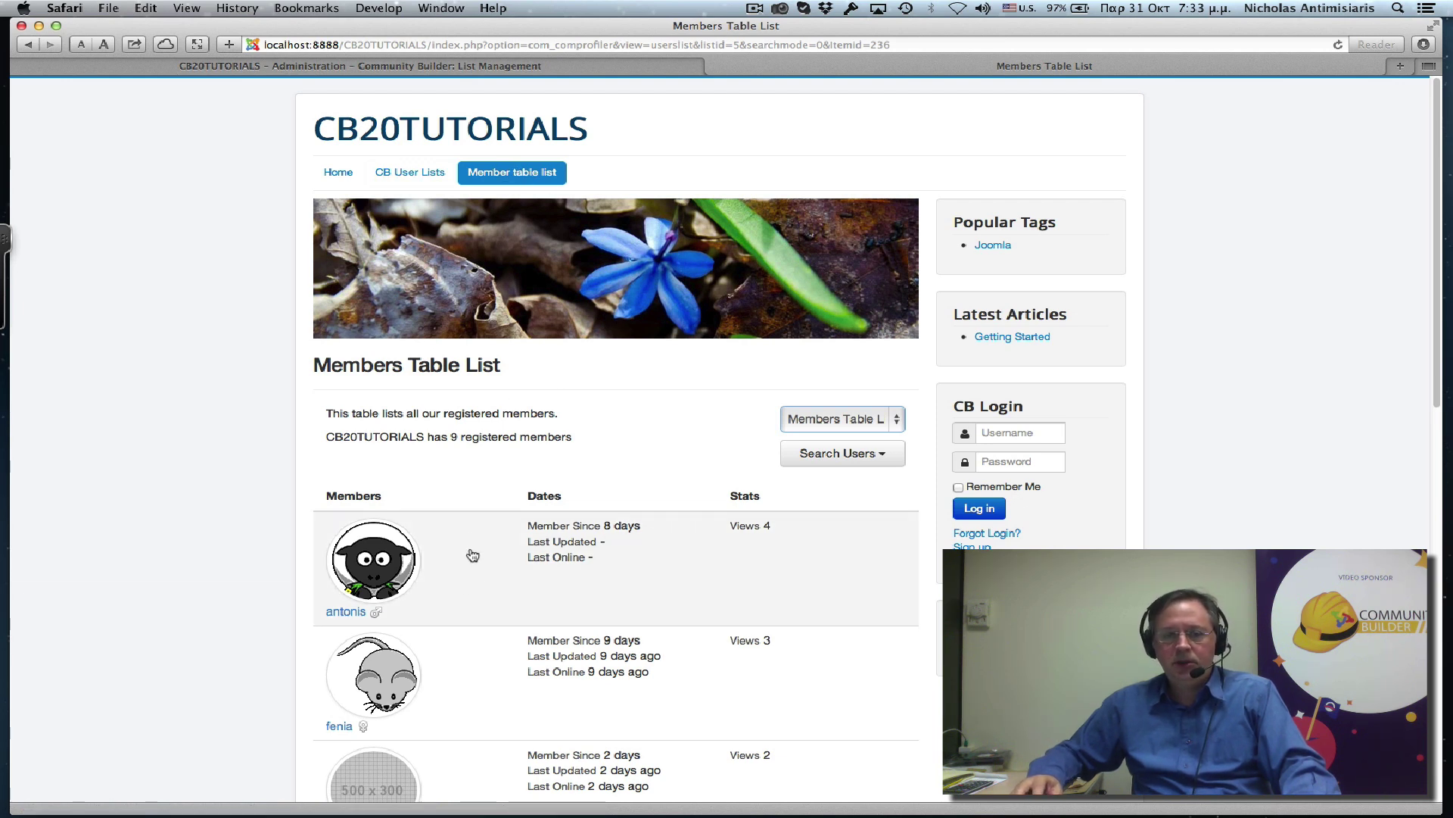
left_click(860, 418)
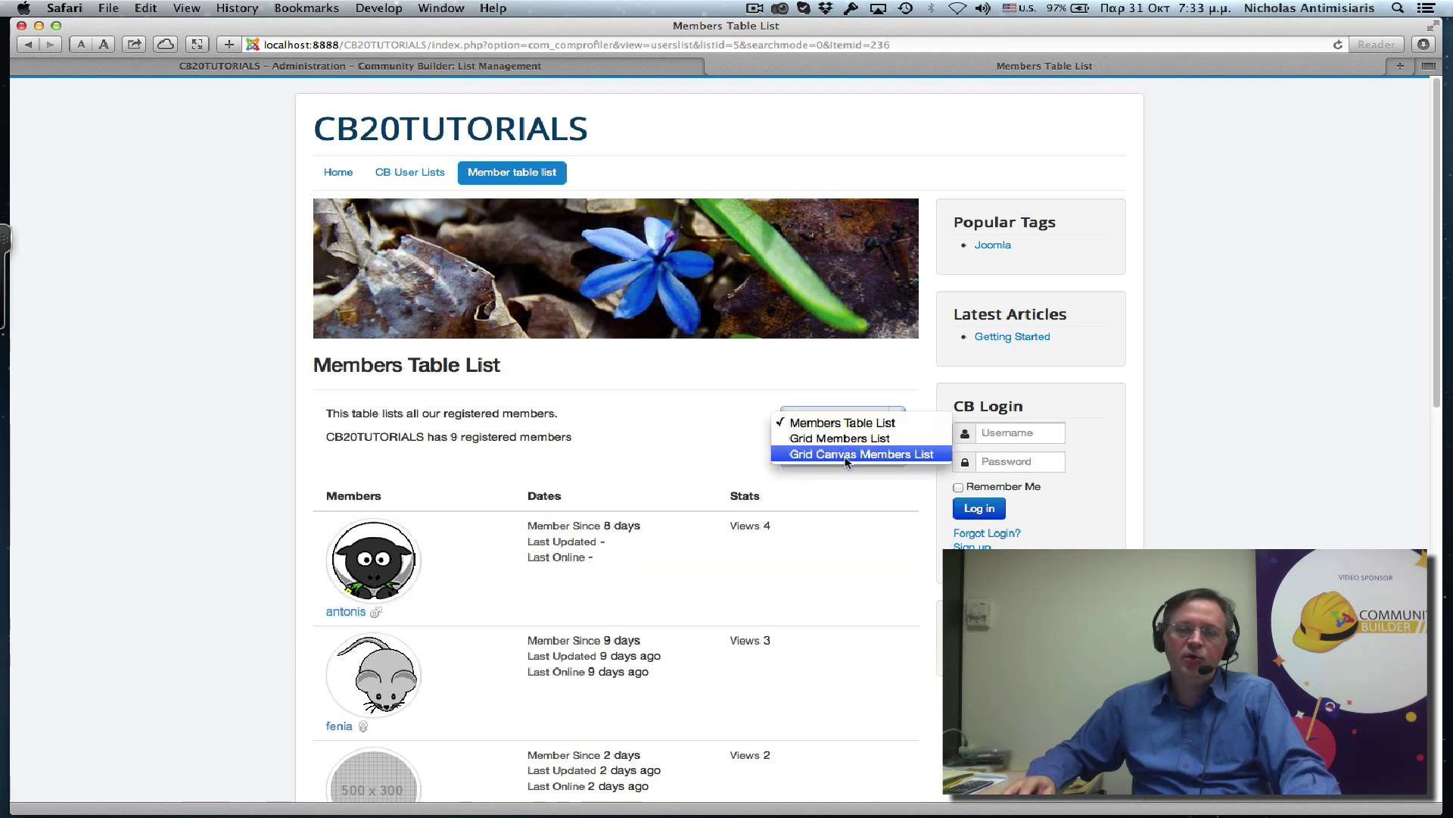
Step: Set Show List Selector to No in the Members Table List display settings
left_click(717, 408)
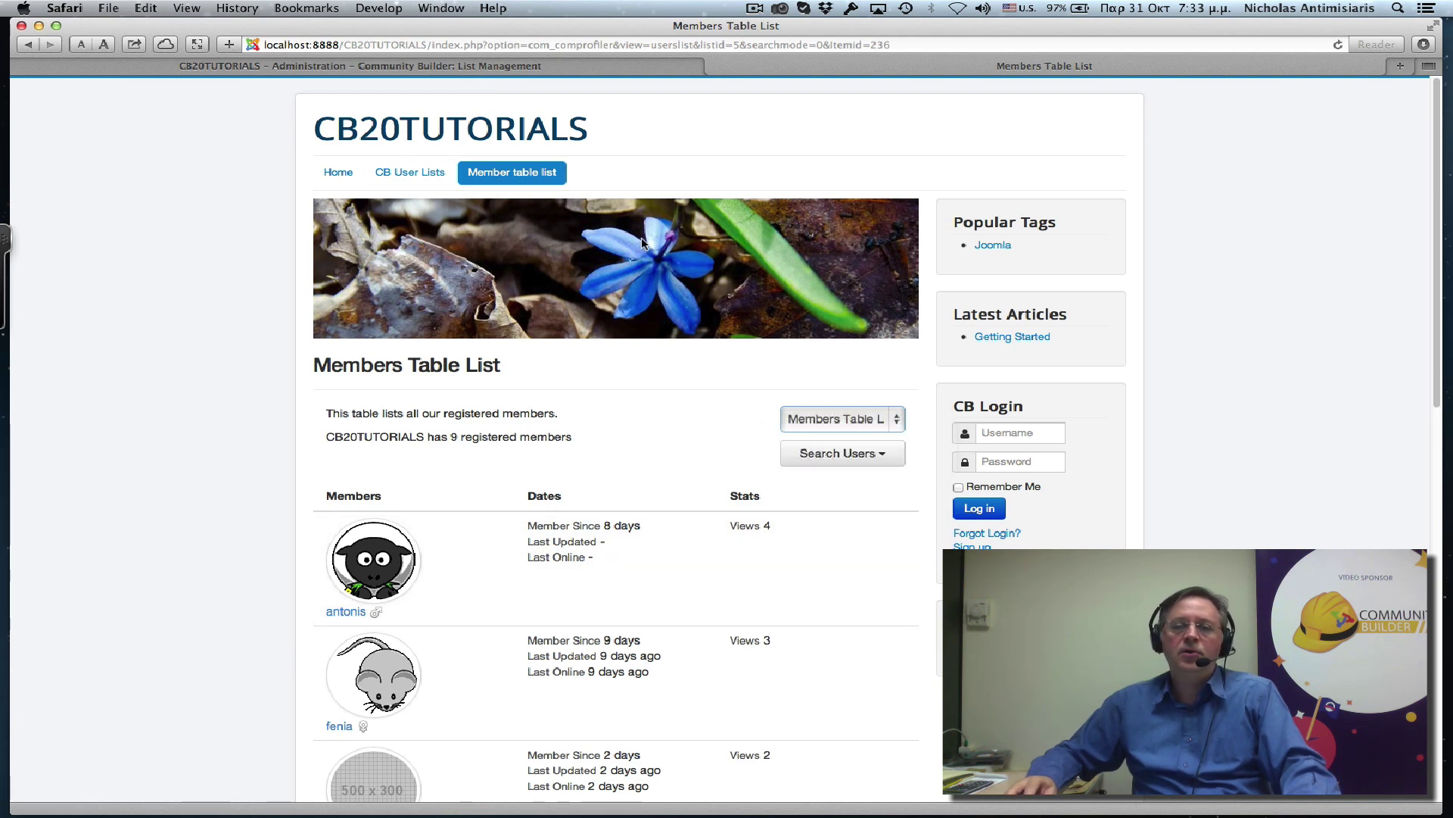
left_click(421, 70)
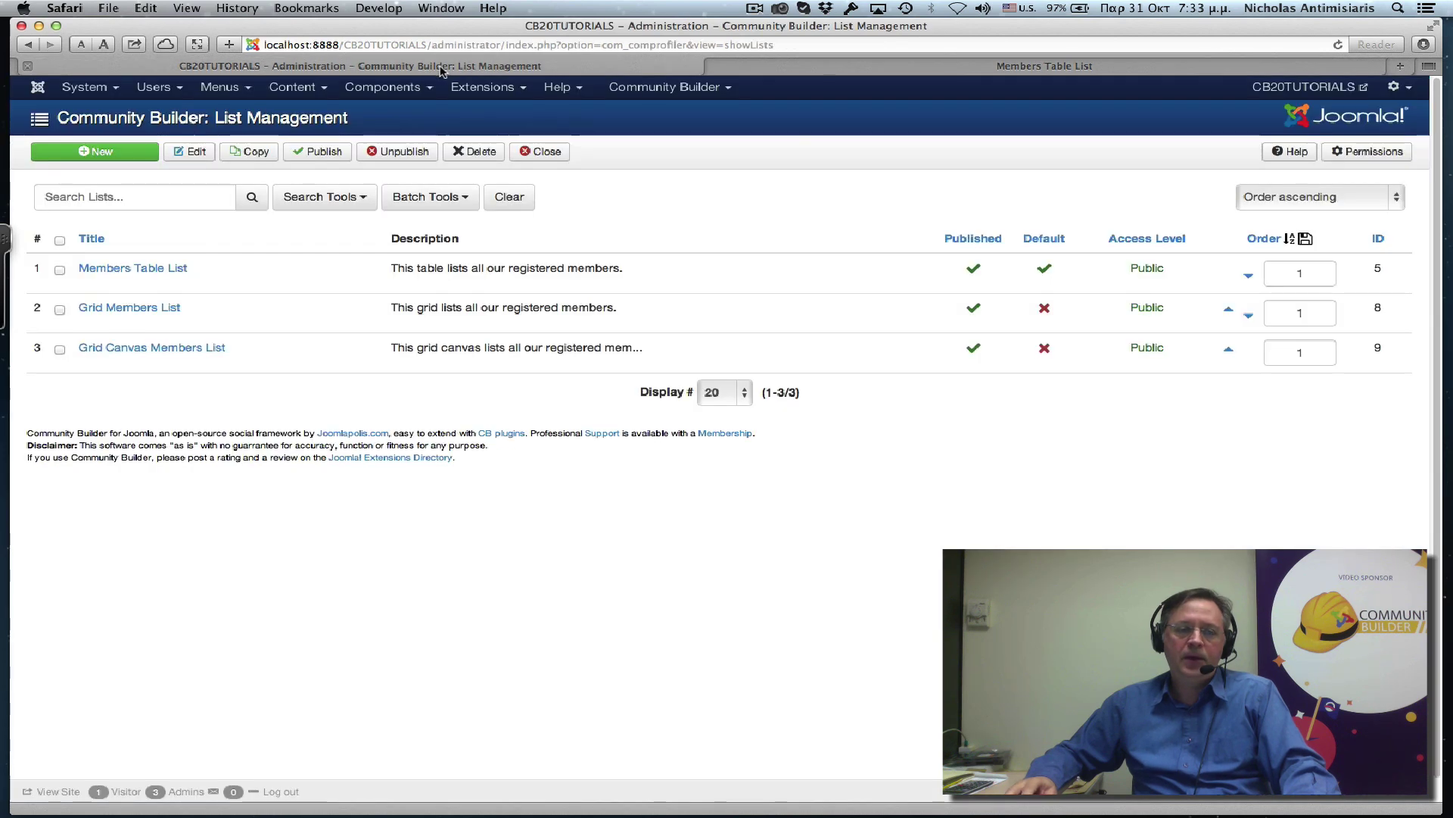
left_click(121, 270)
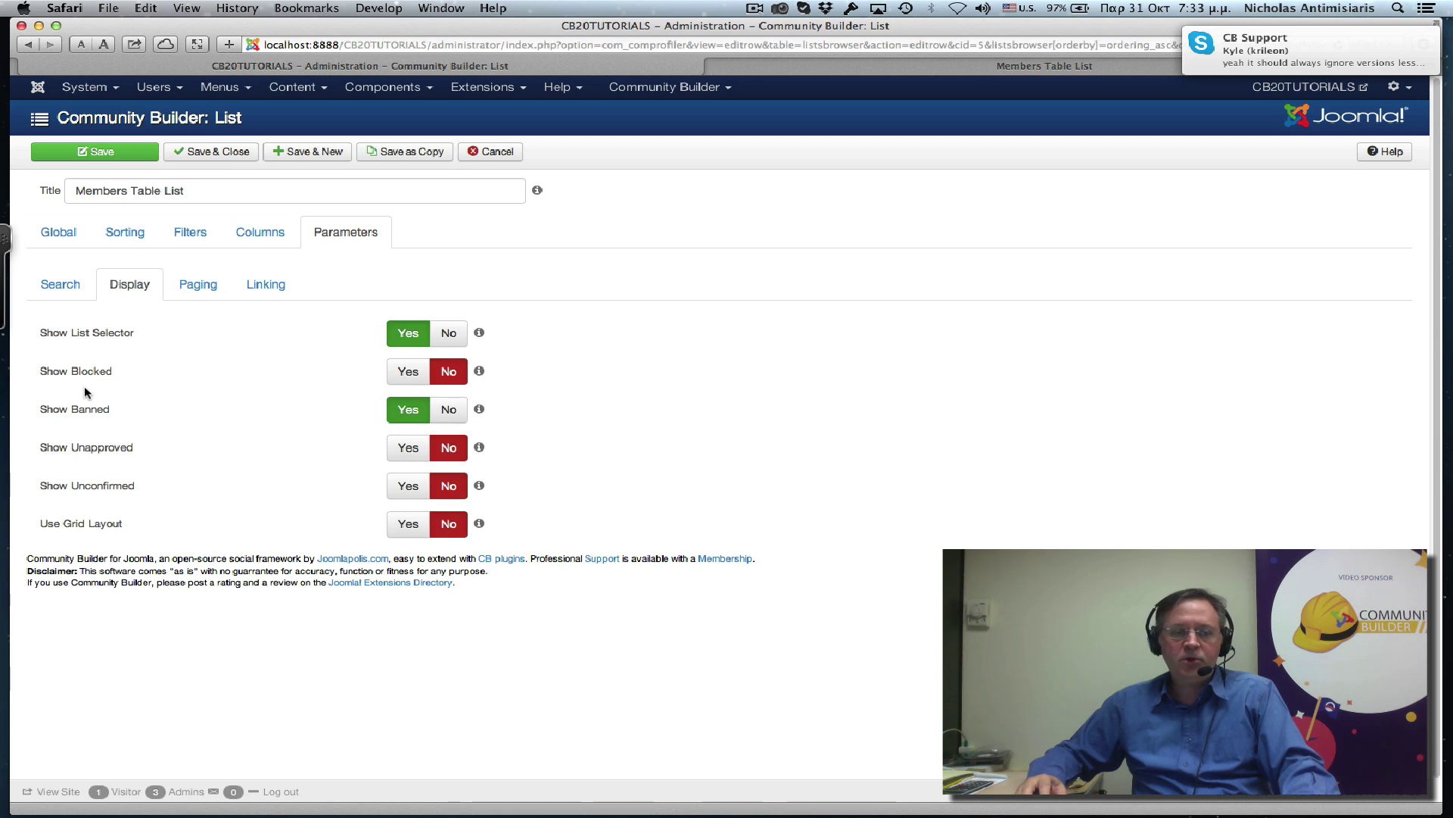
left_click(449, 334)
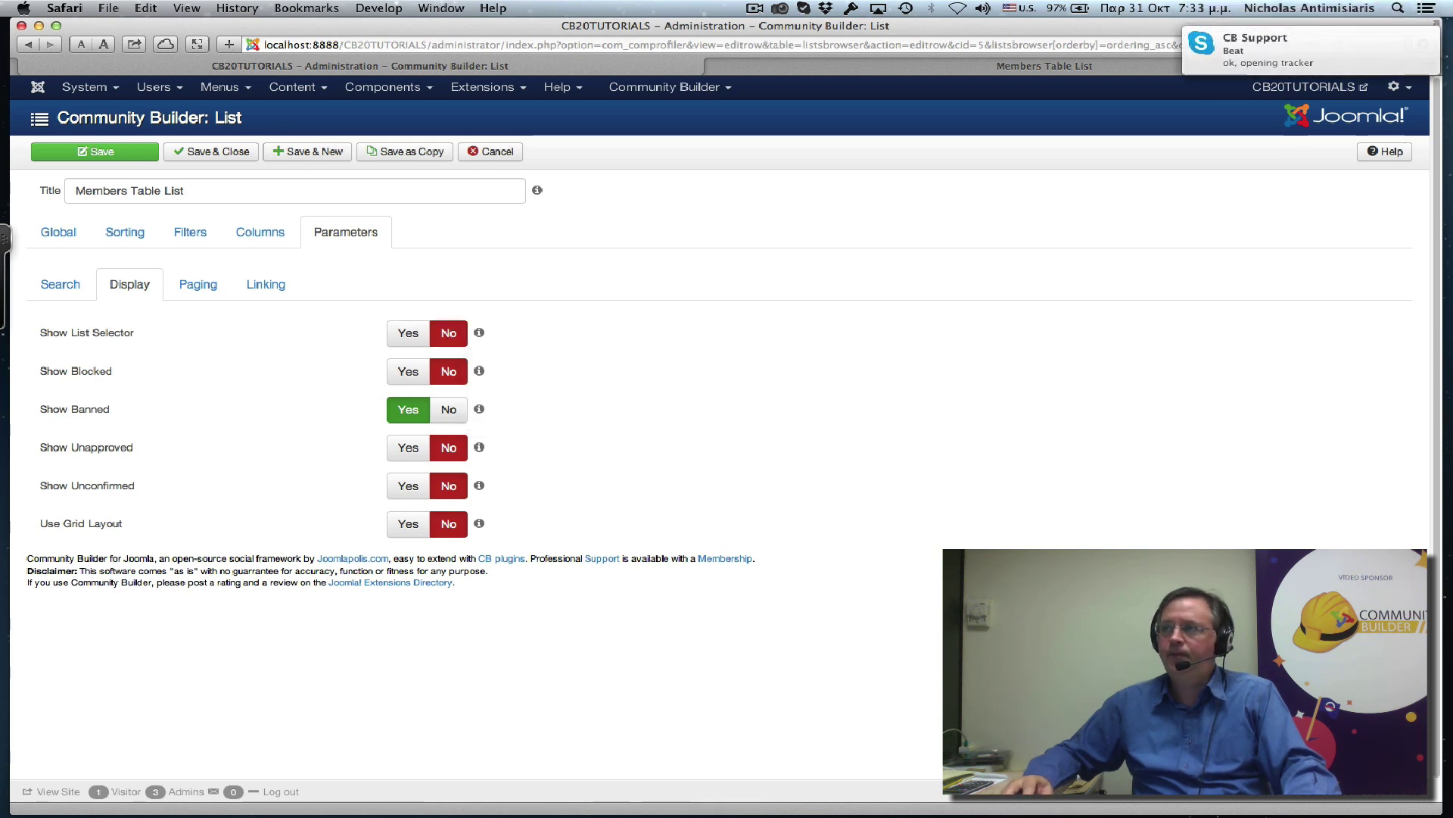
Step: Save the list and reload CB User Lists on the front end to confirm the selector is gone
key("super+Tab")
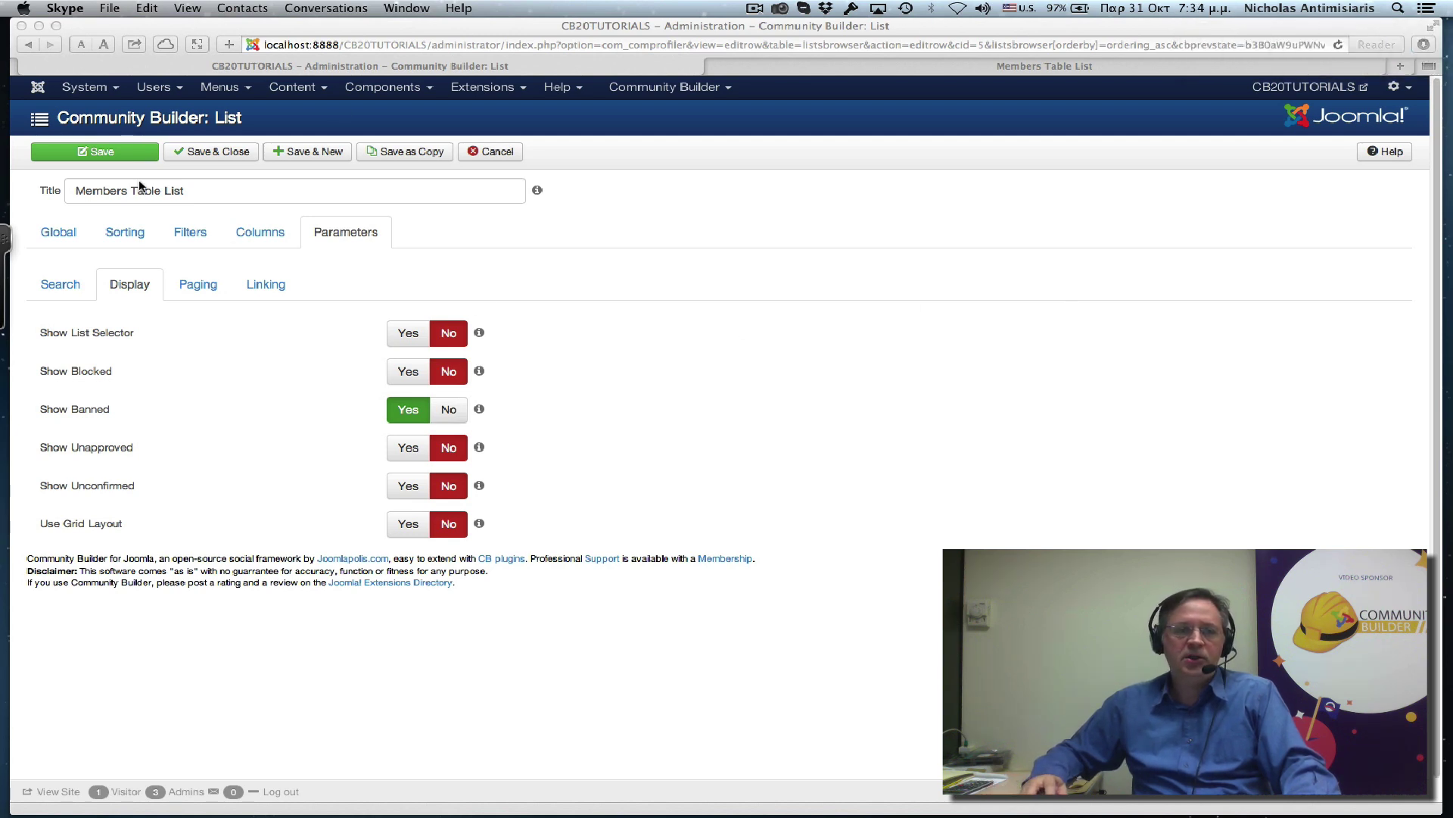
key("super+Tab")
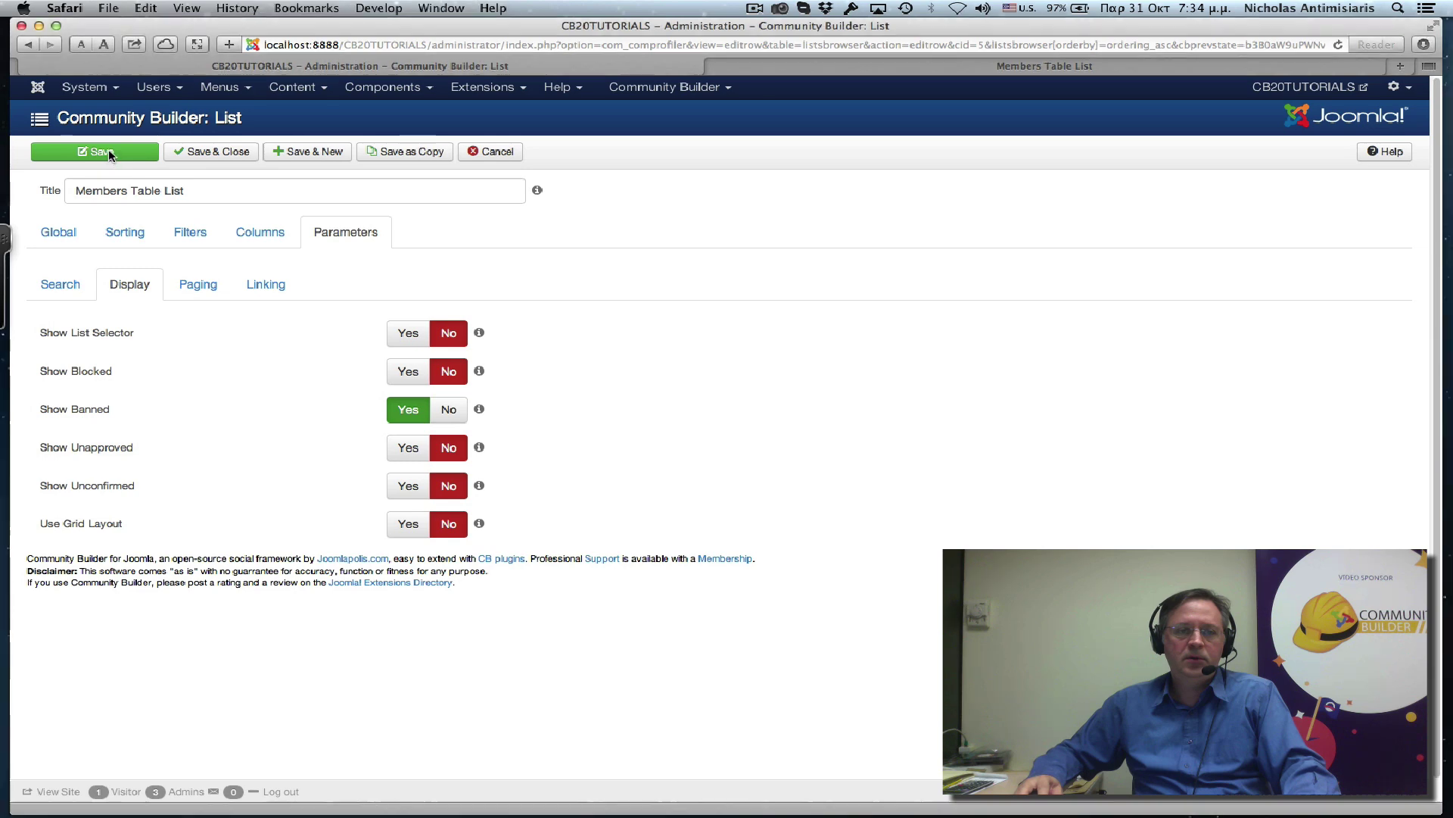
left_click(846, 70)
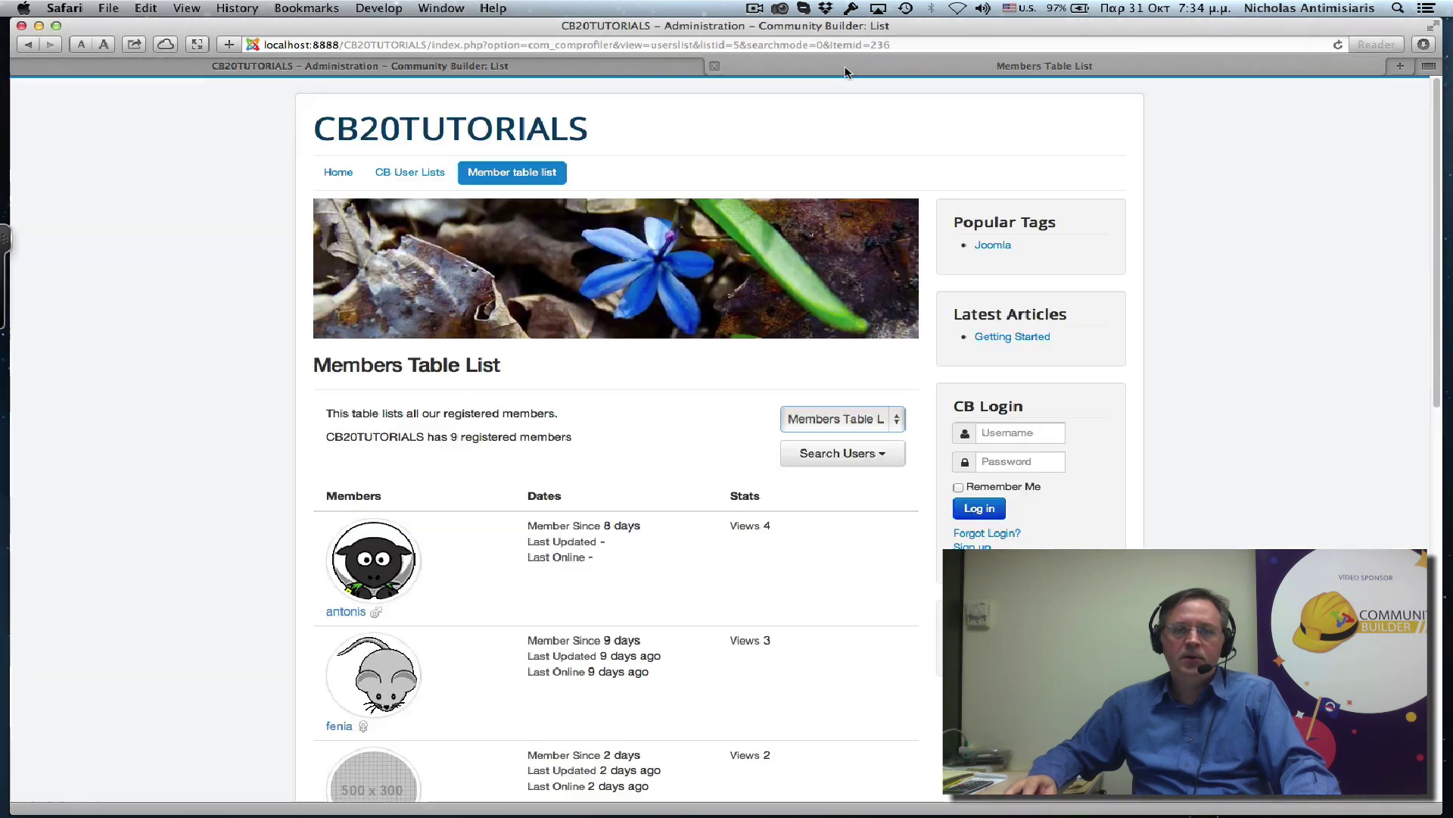
left_click(1337, 46)
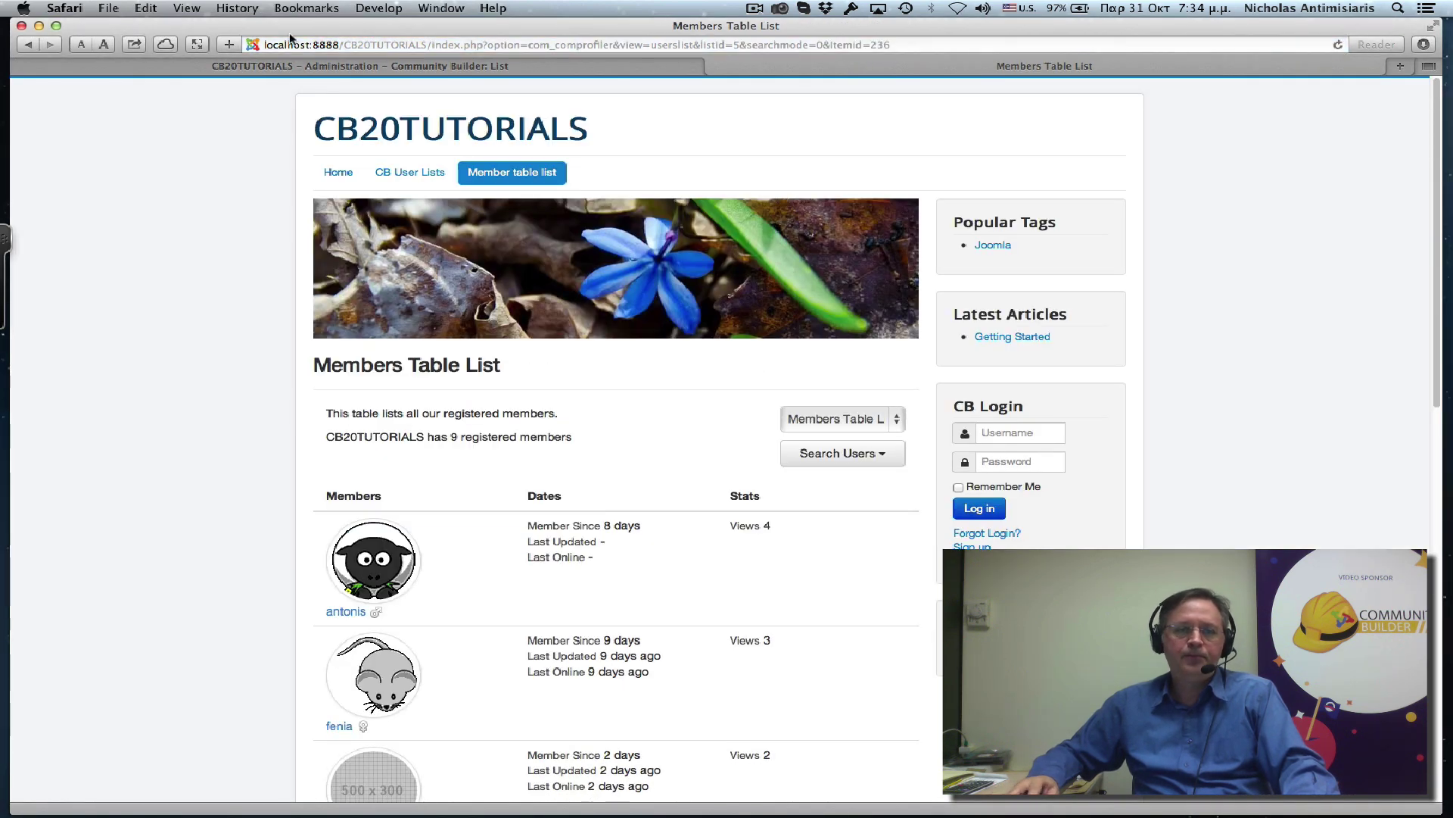
left_click(290, 66)
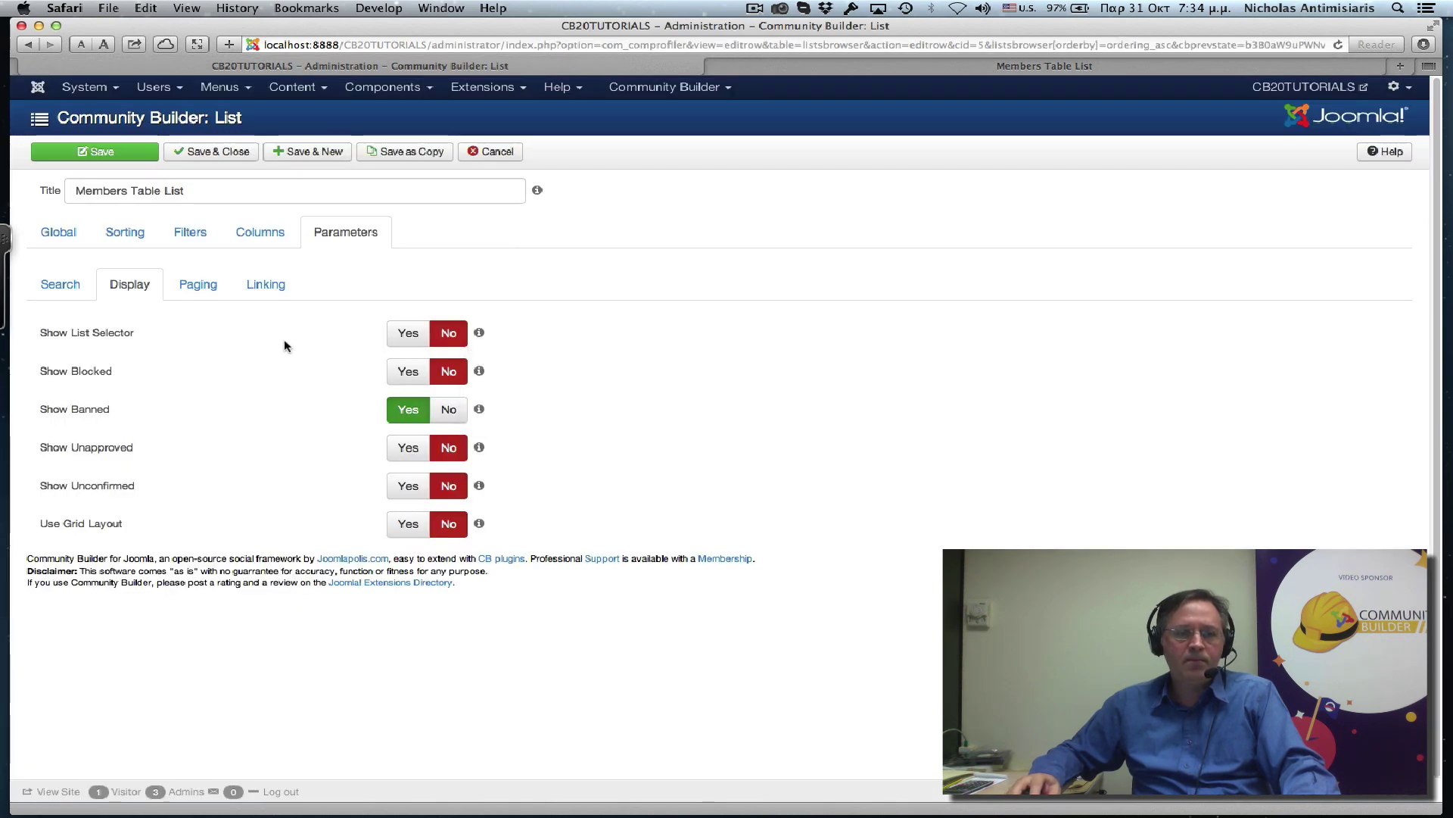
left_click(104, 155)
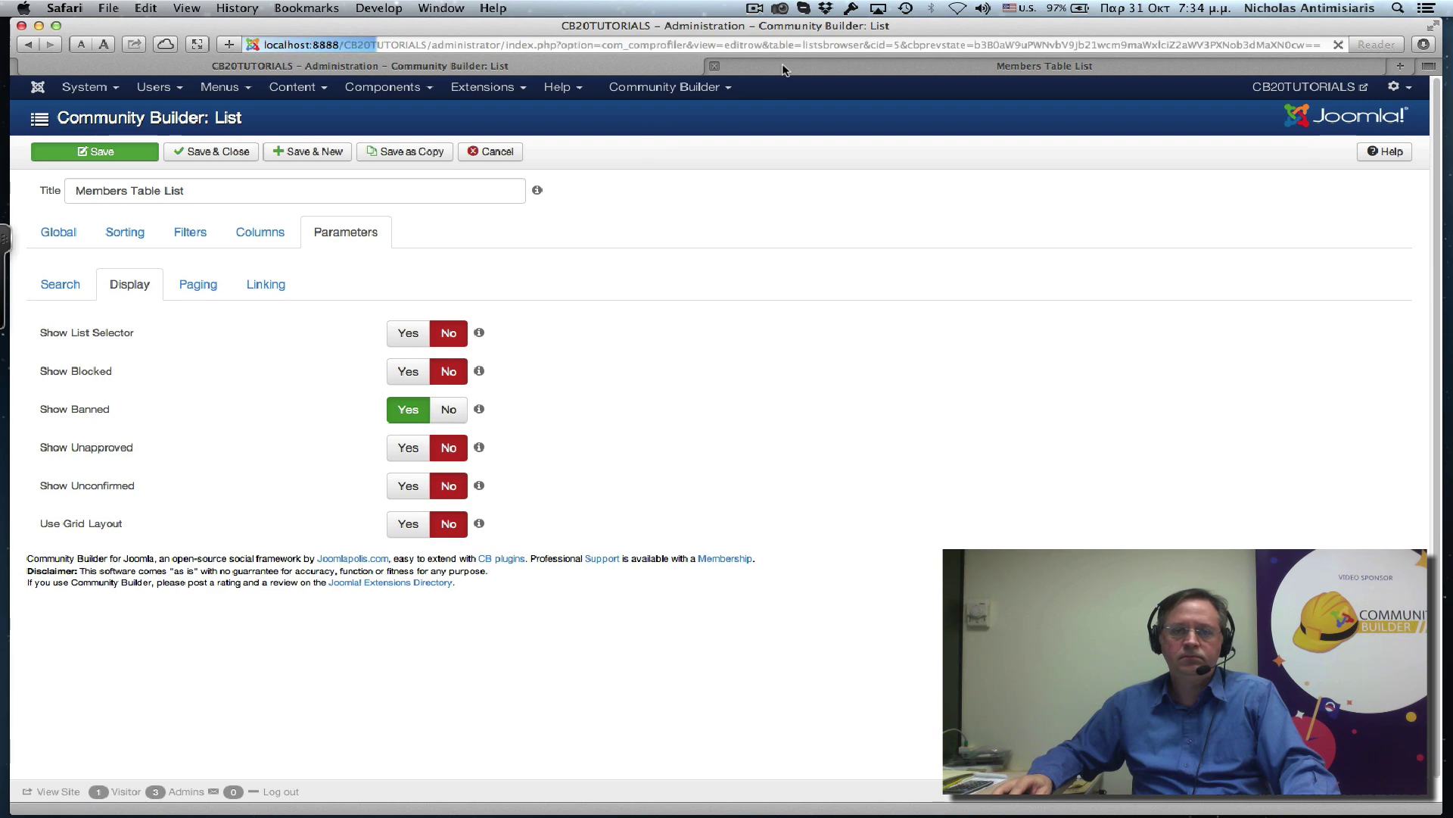
left_click(860, 65)
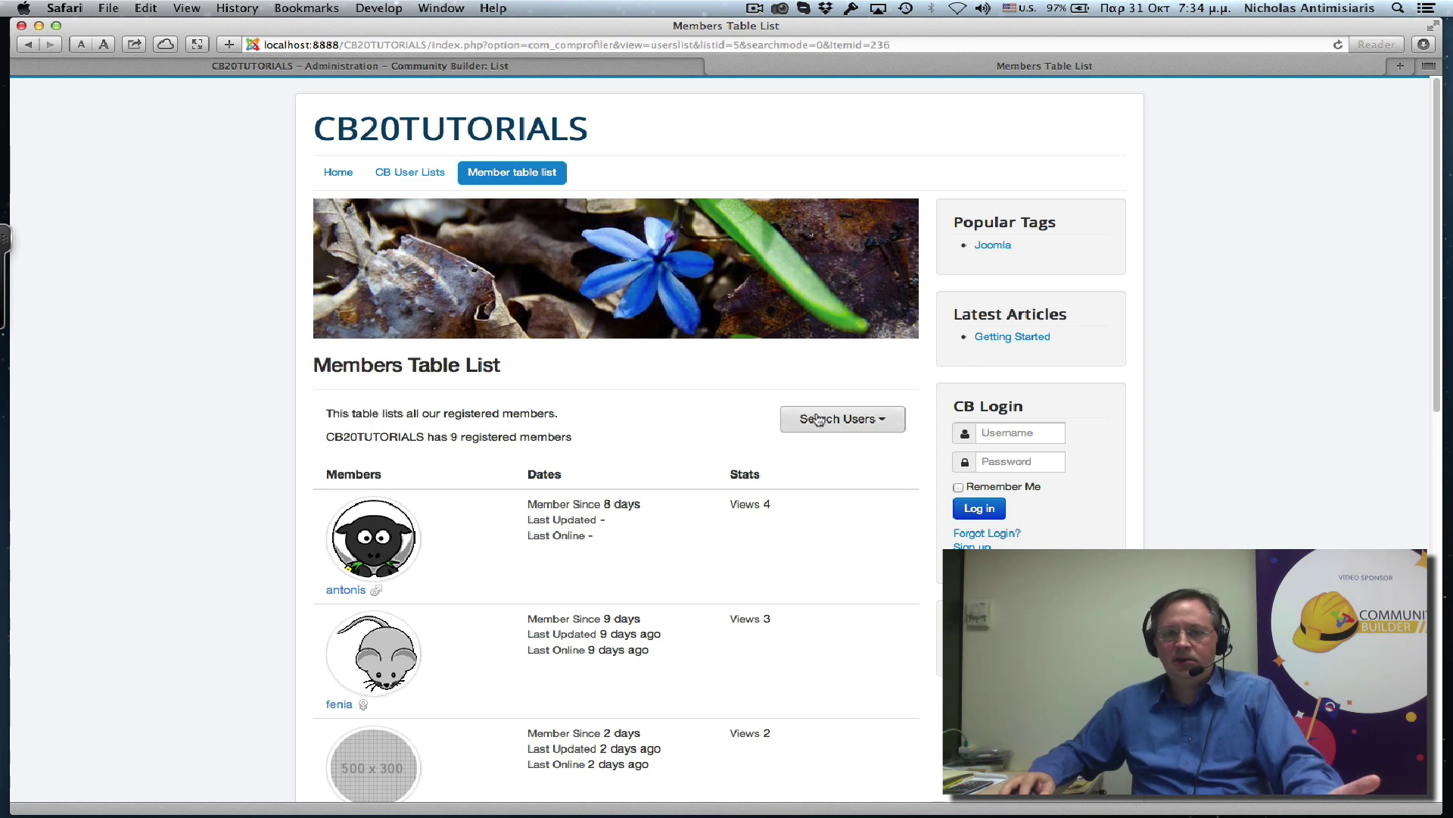
left_click(412, 174)
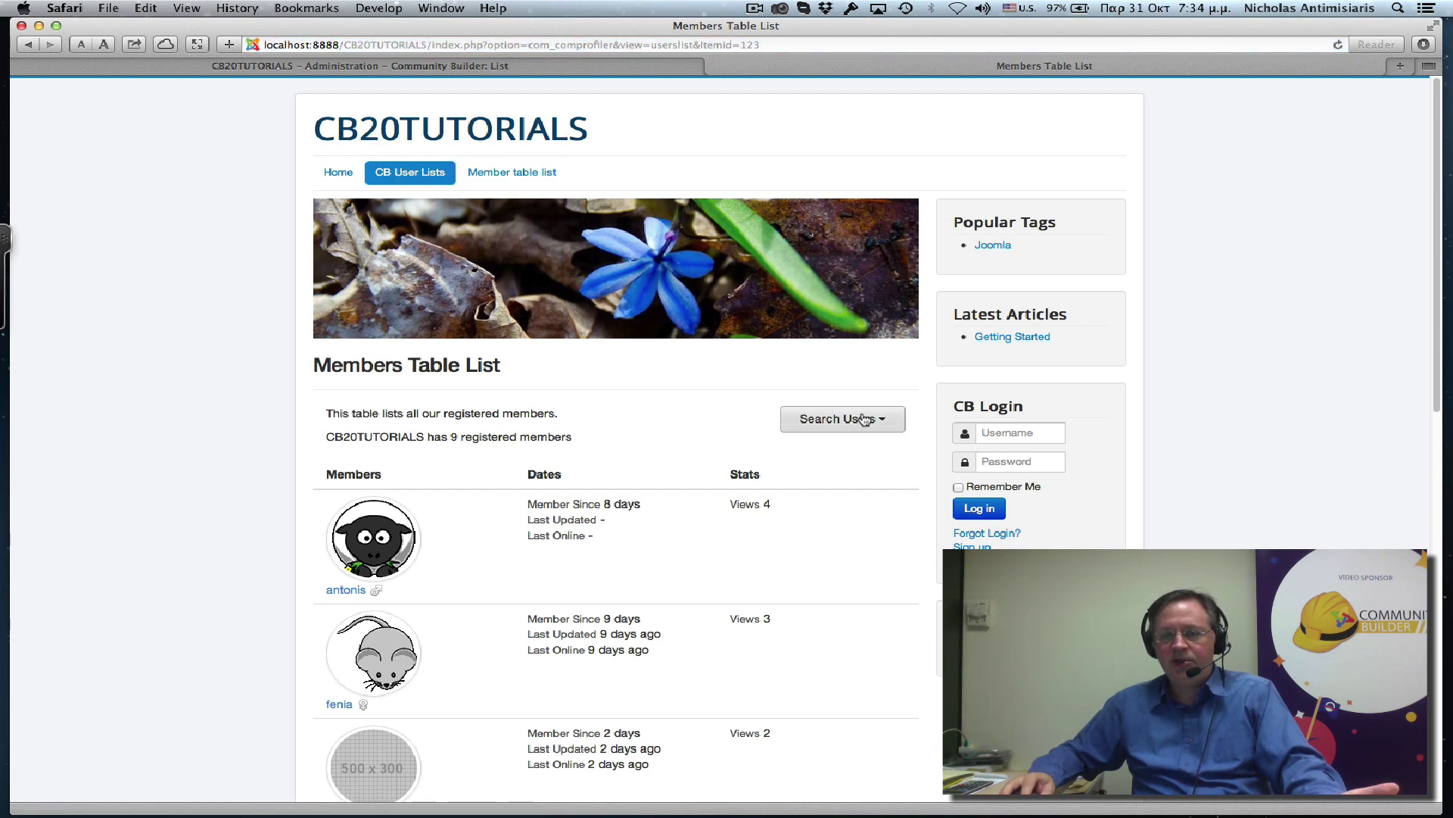
Step: Copy the Members Table List in Community Builder List Management
left_click(452, 67)
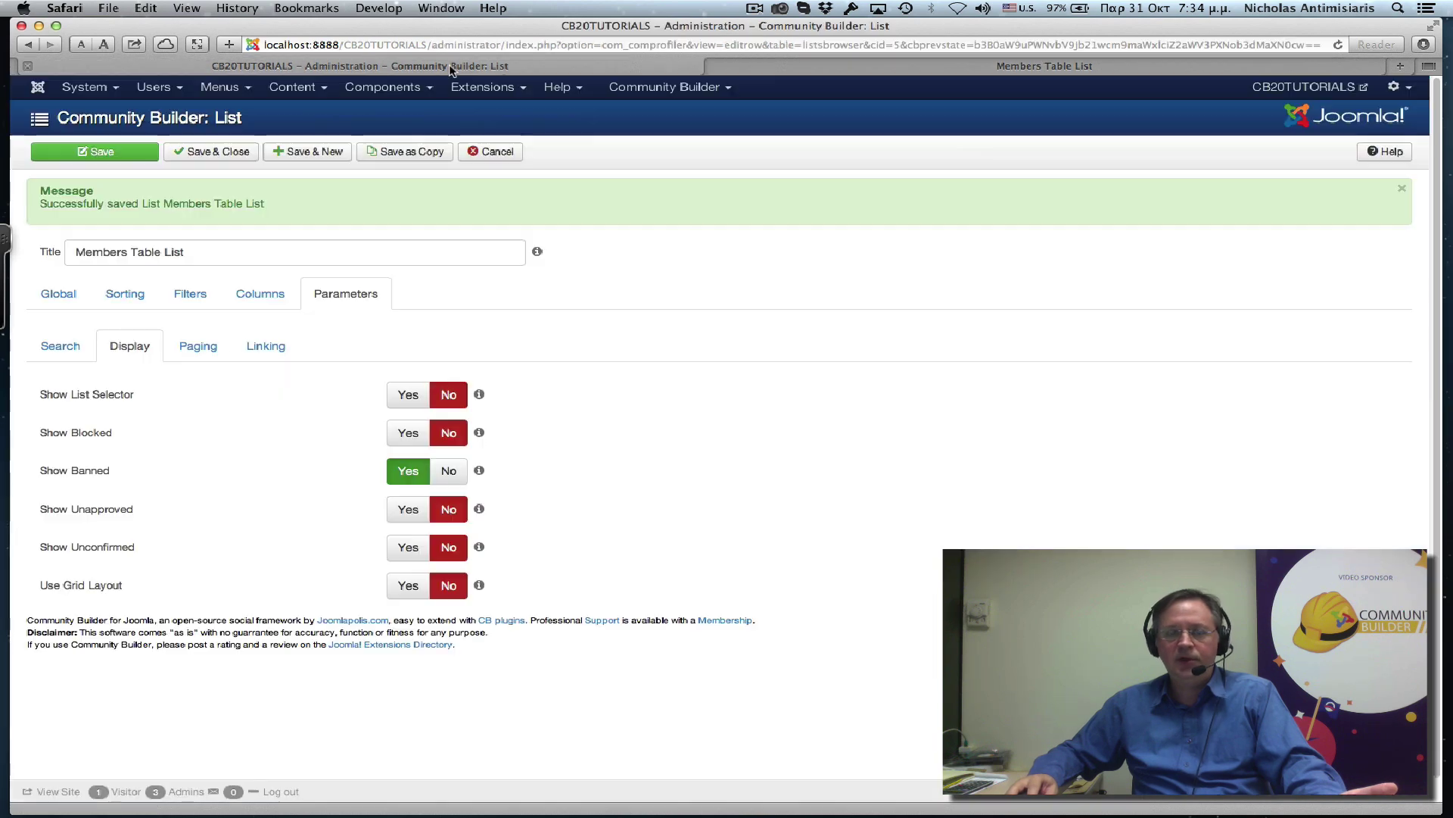
left_click(681, 87)
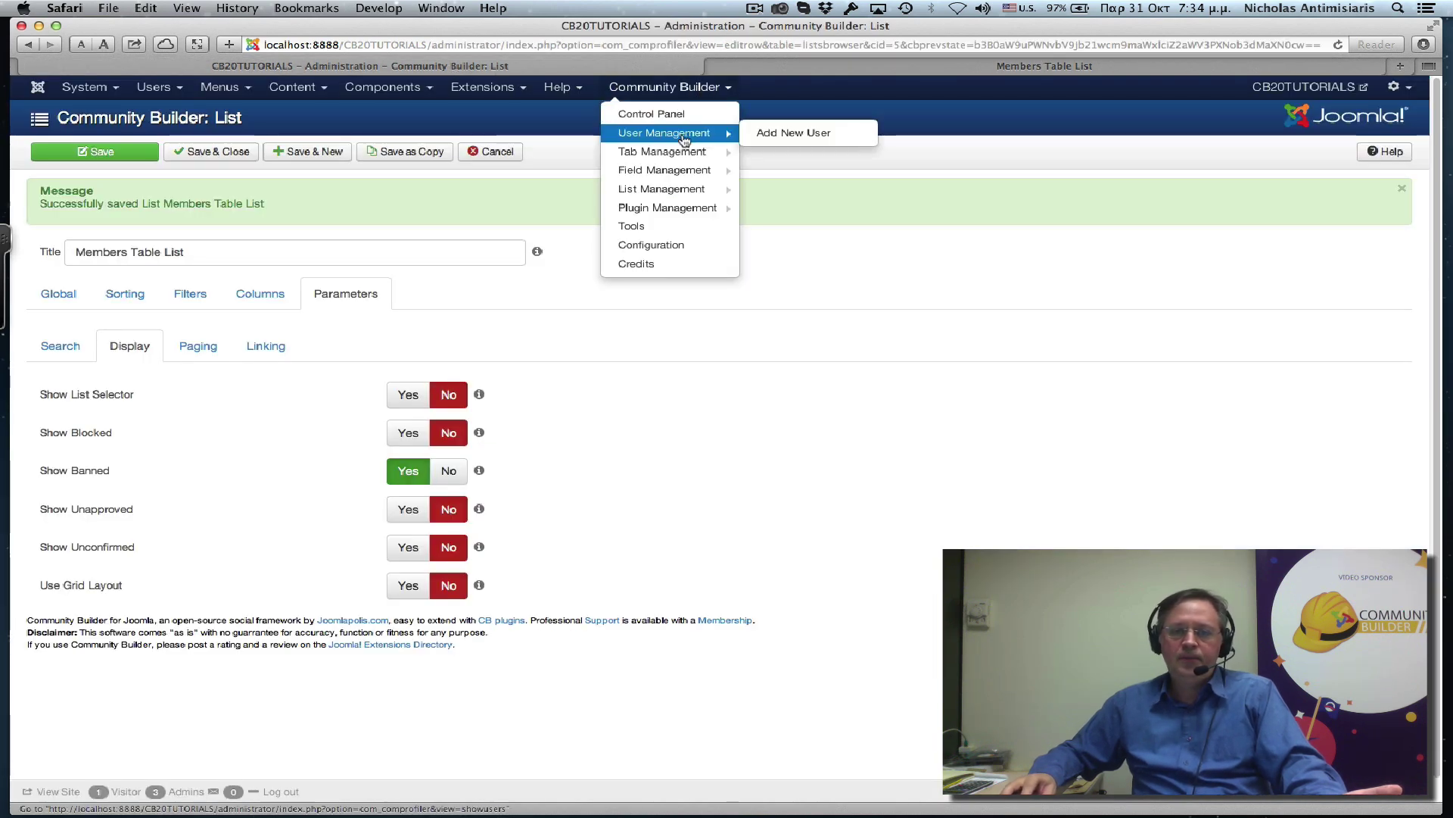
mouse_move(679, 153)
left_click(666, 189)
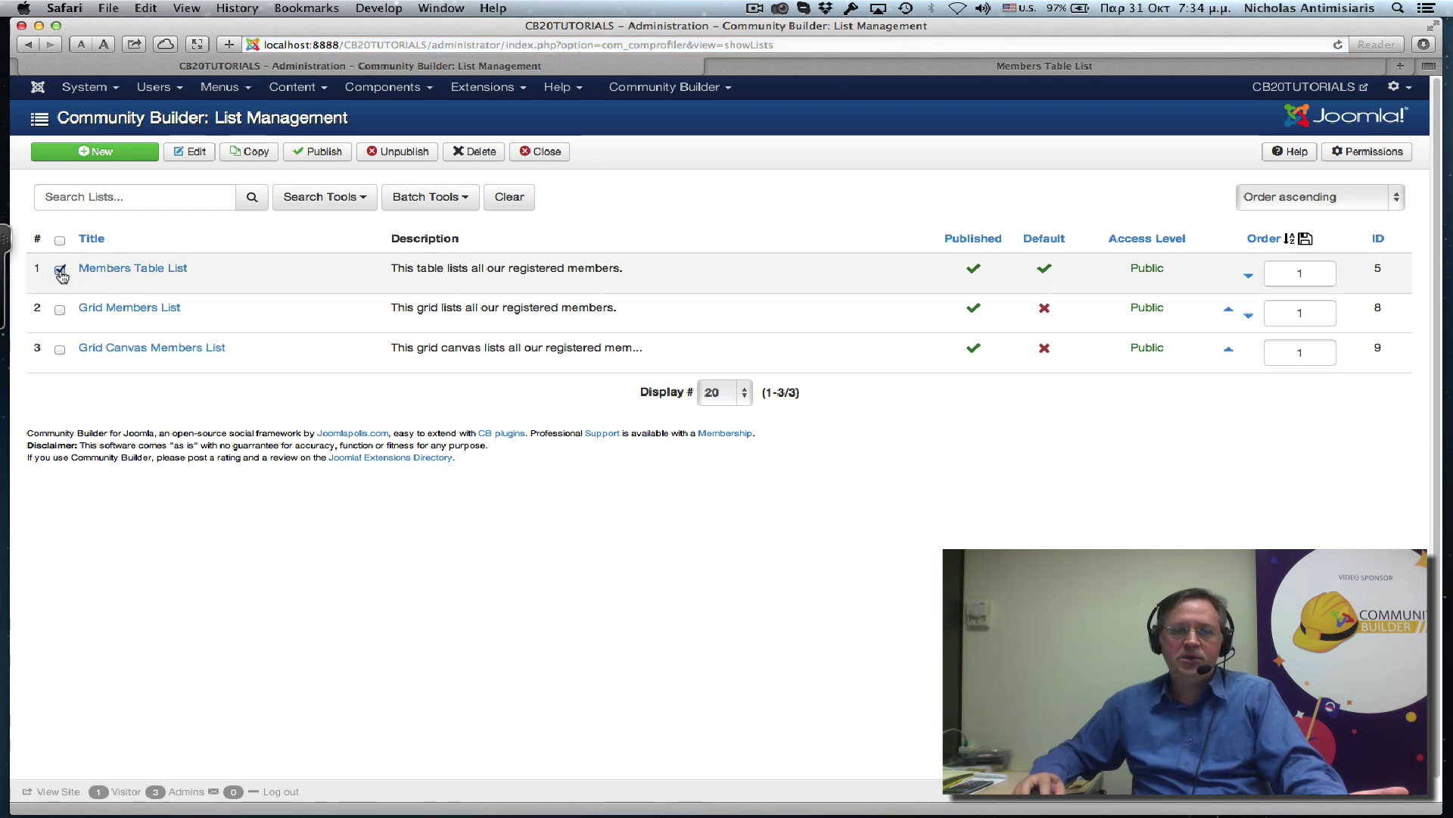
left_click(242, 152)
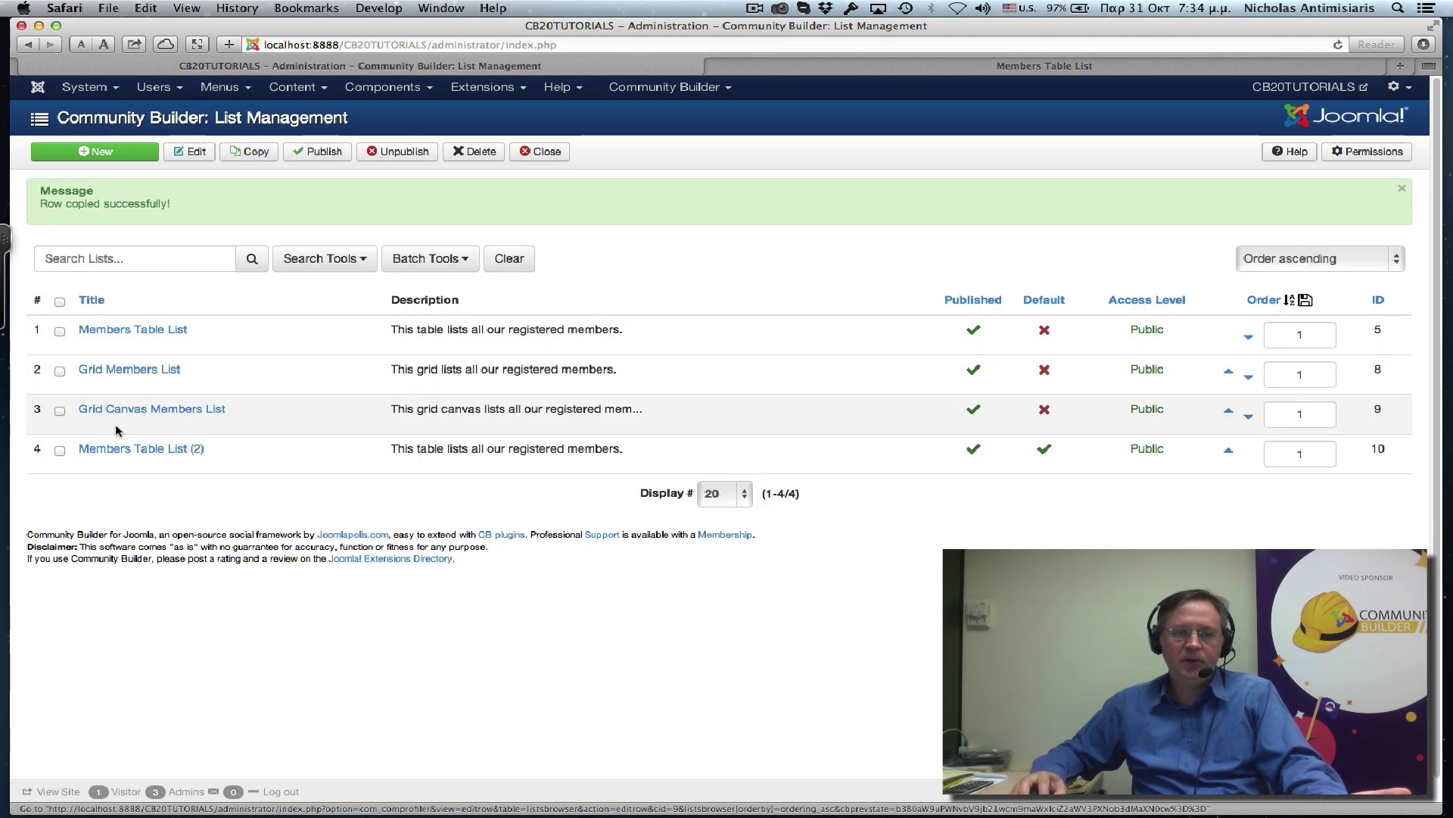
Step: Rename the copy Members Table List (2) to 'Members Table List (no selector)' and save it
left_click(125, 451)
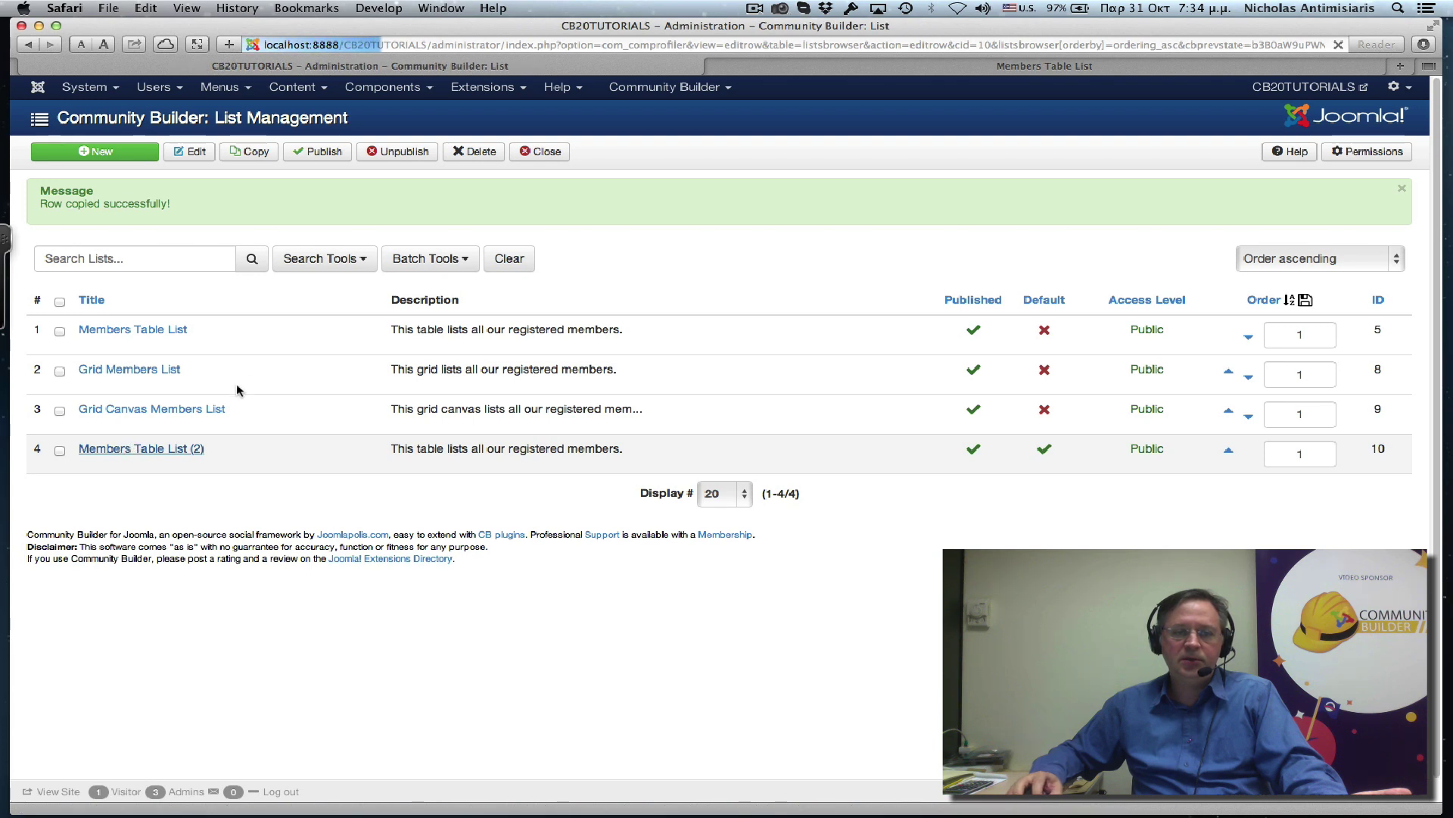
left_click(223, 191)
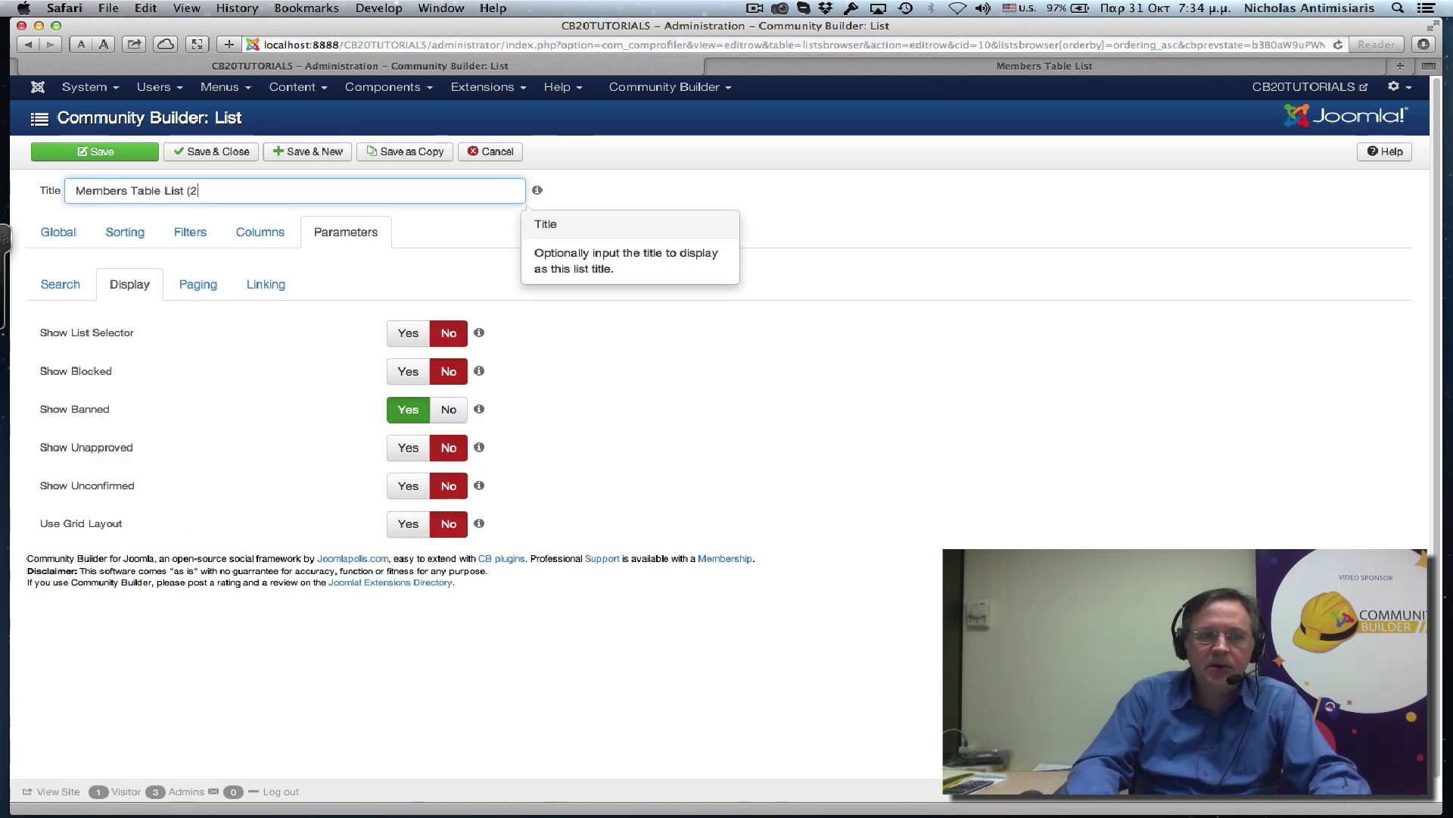
type("no selector)")
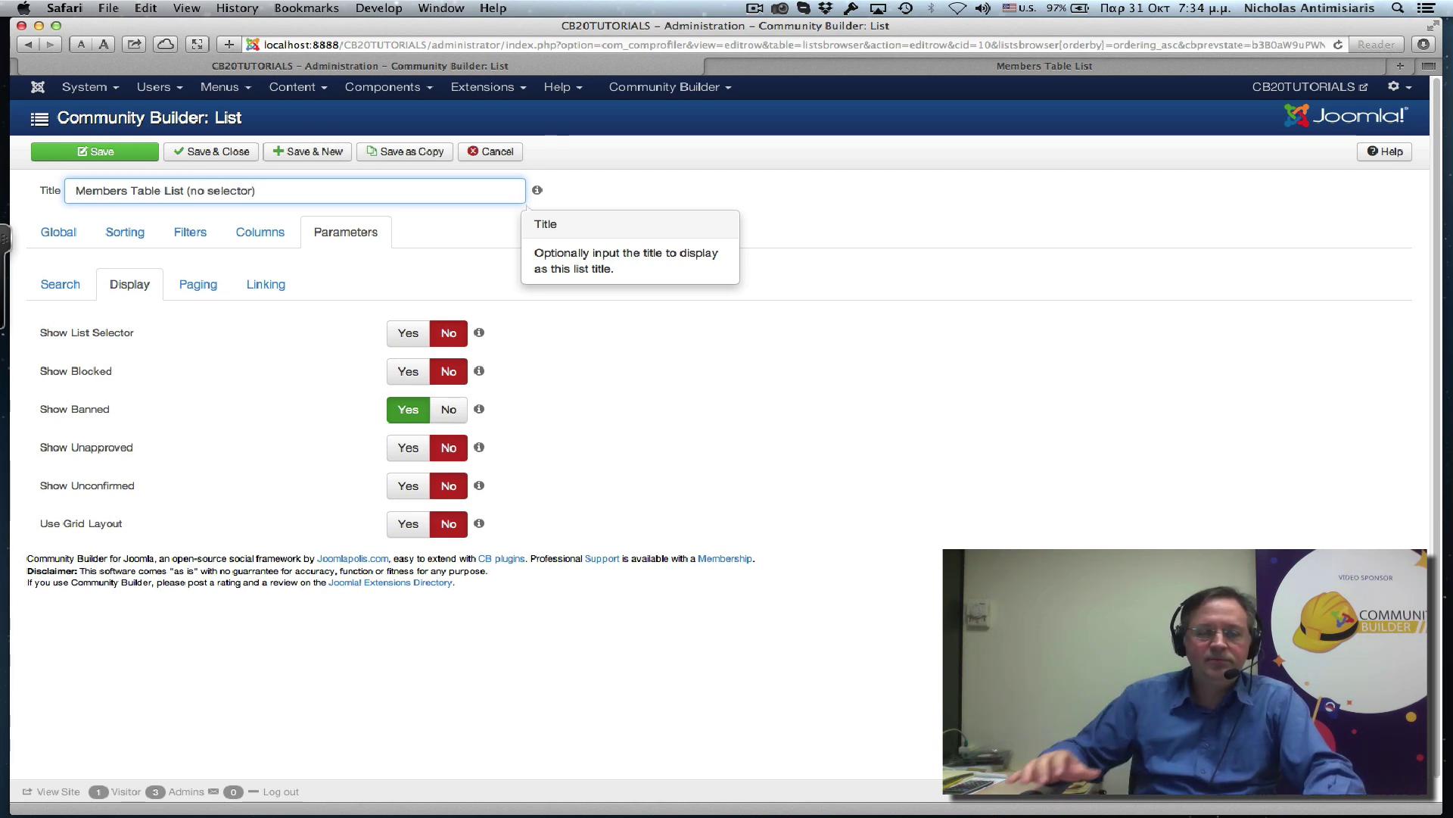
left_click(232, 154)
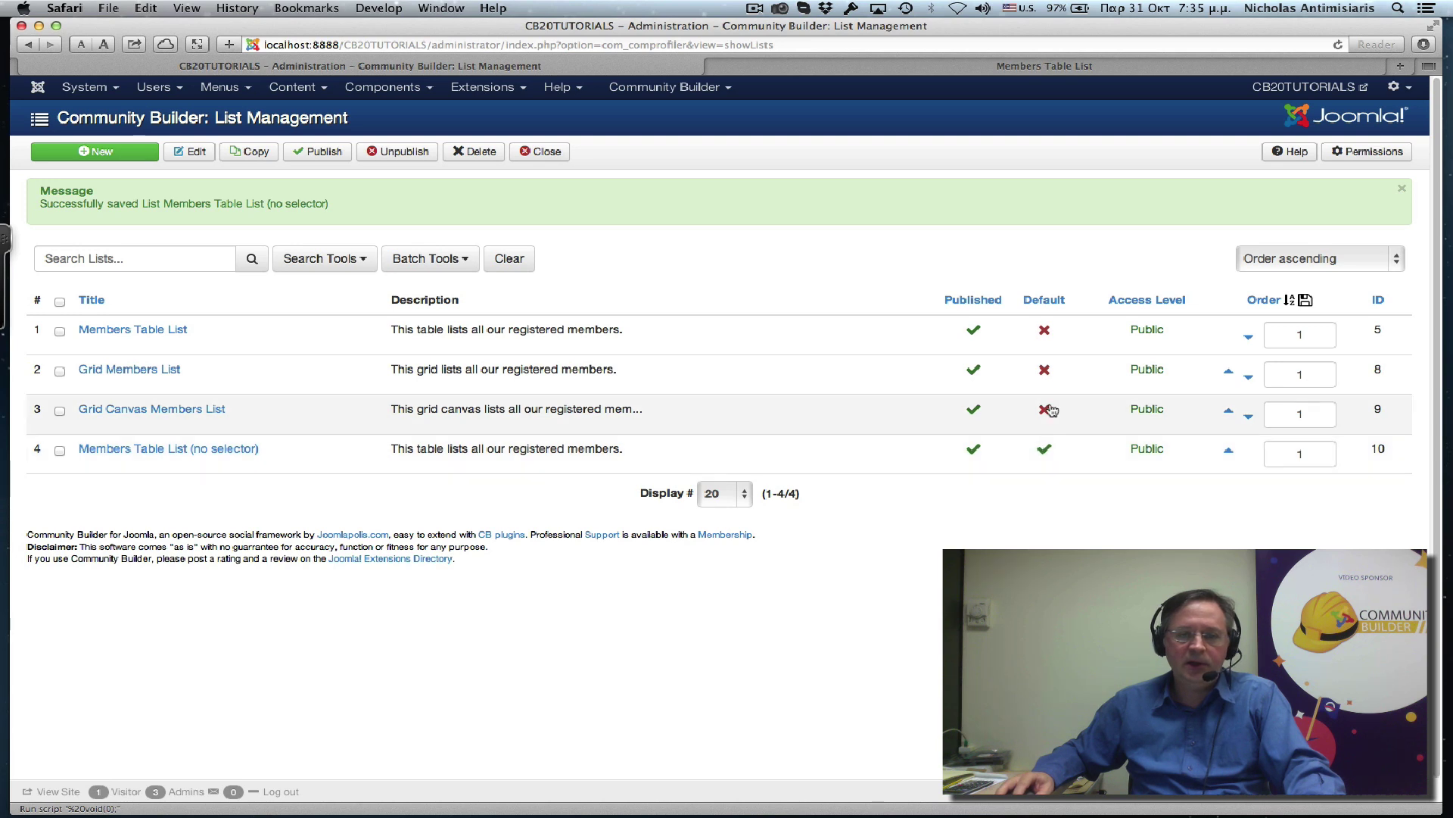
Step: Make the original Members Table List the default again with its list selector turned on
left_click(1044, 334)
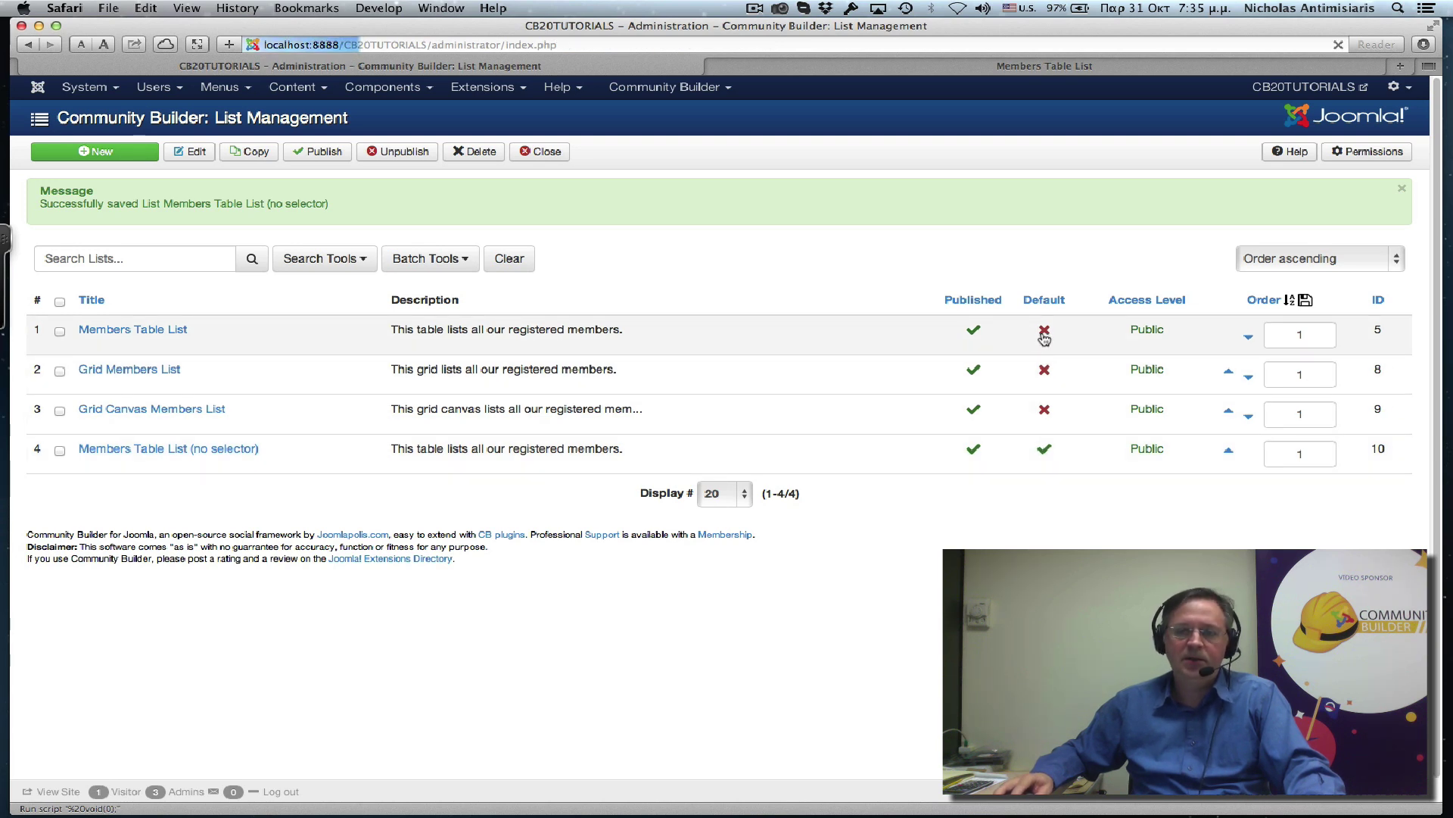
left_click(109, 332)
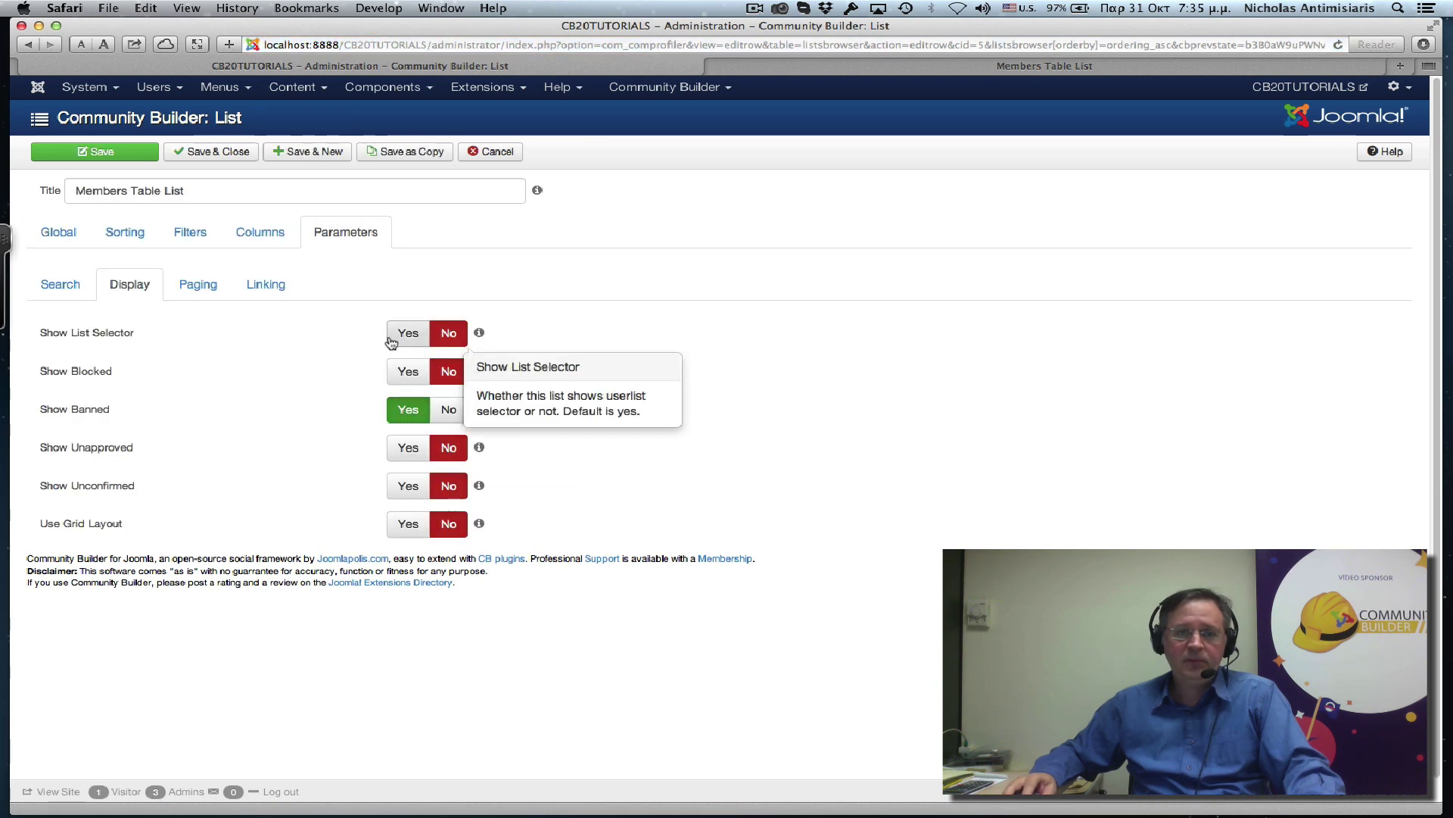
left_click(401, 334)
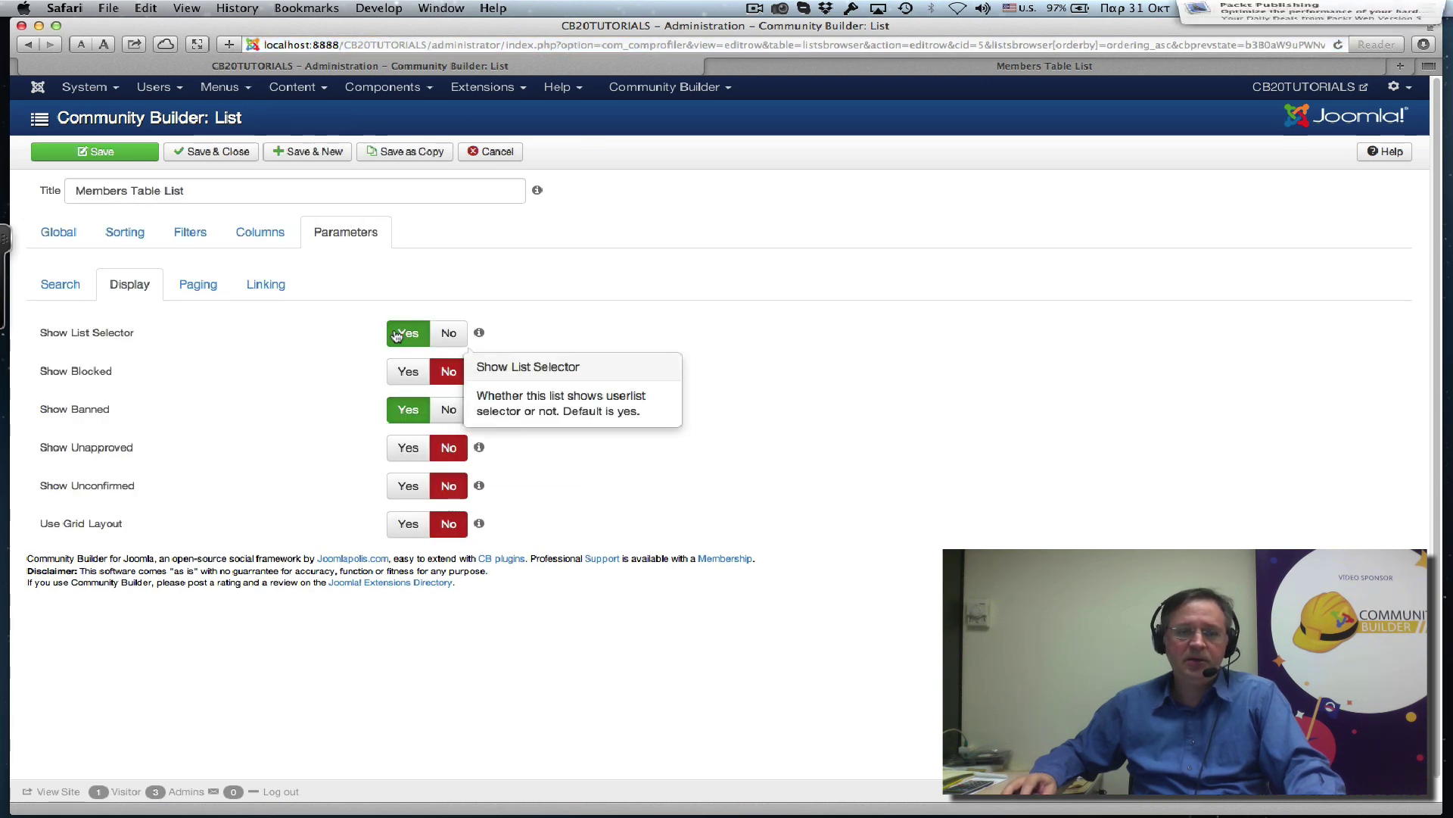
left_click(209, 151)
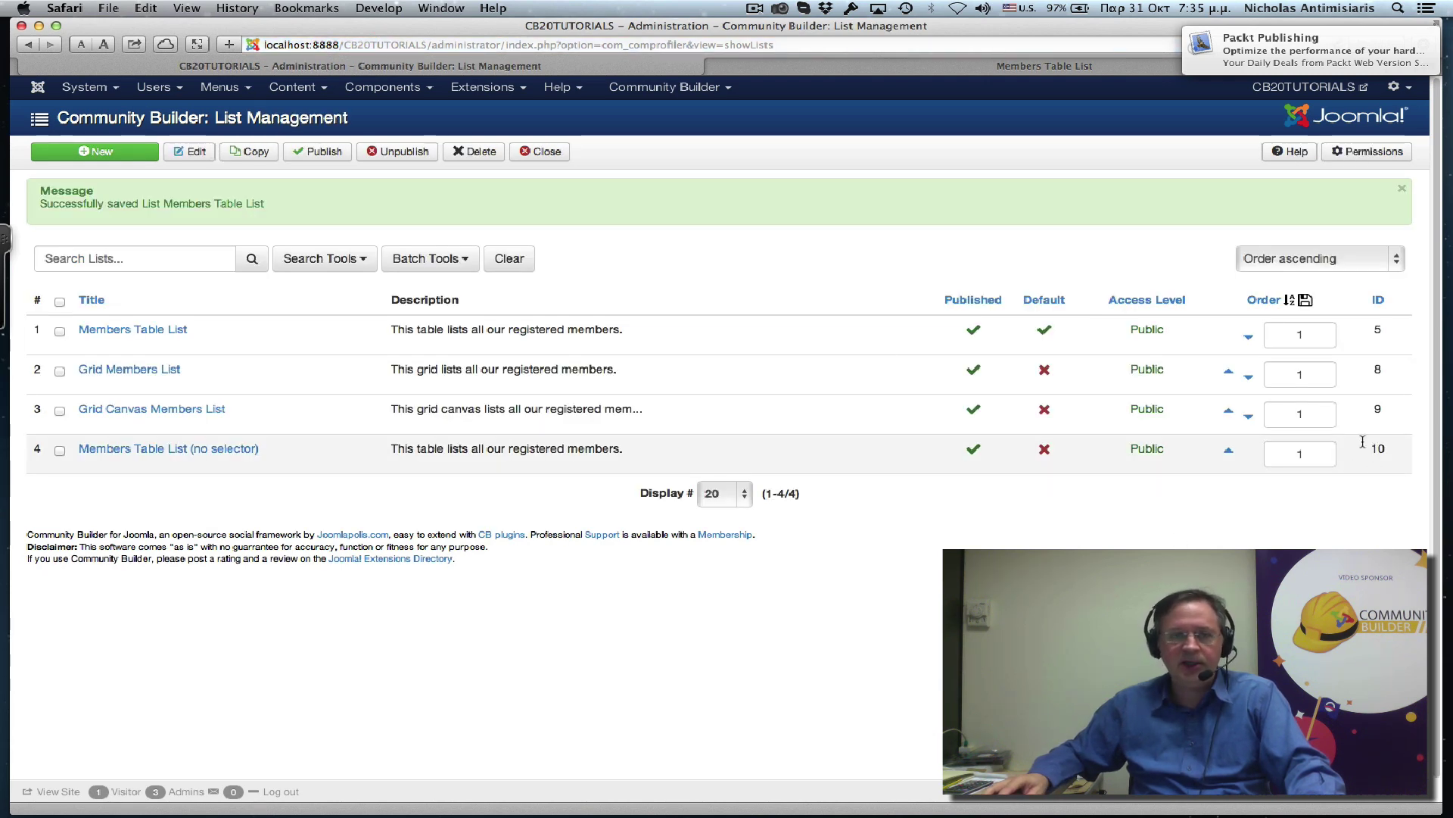
Step: Change the Main Menu's Member table list item to List ID 10 and save it
left_click(227, 103)
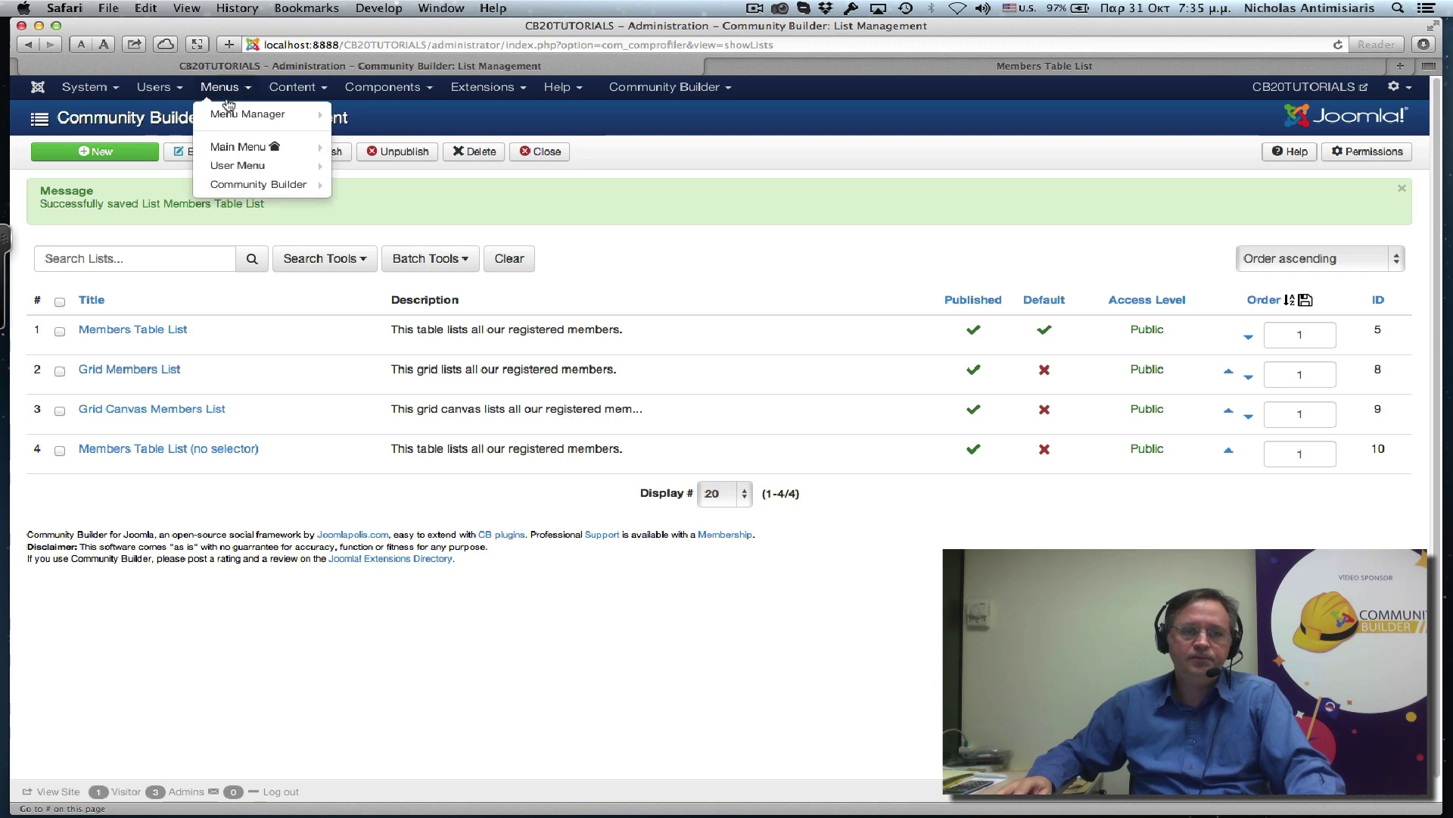
left_click(236, 147)
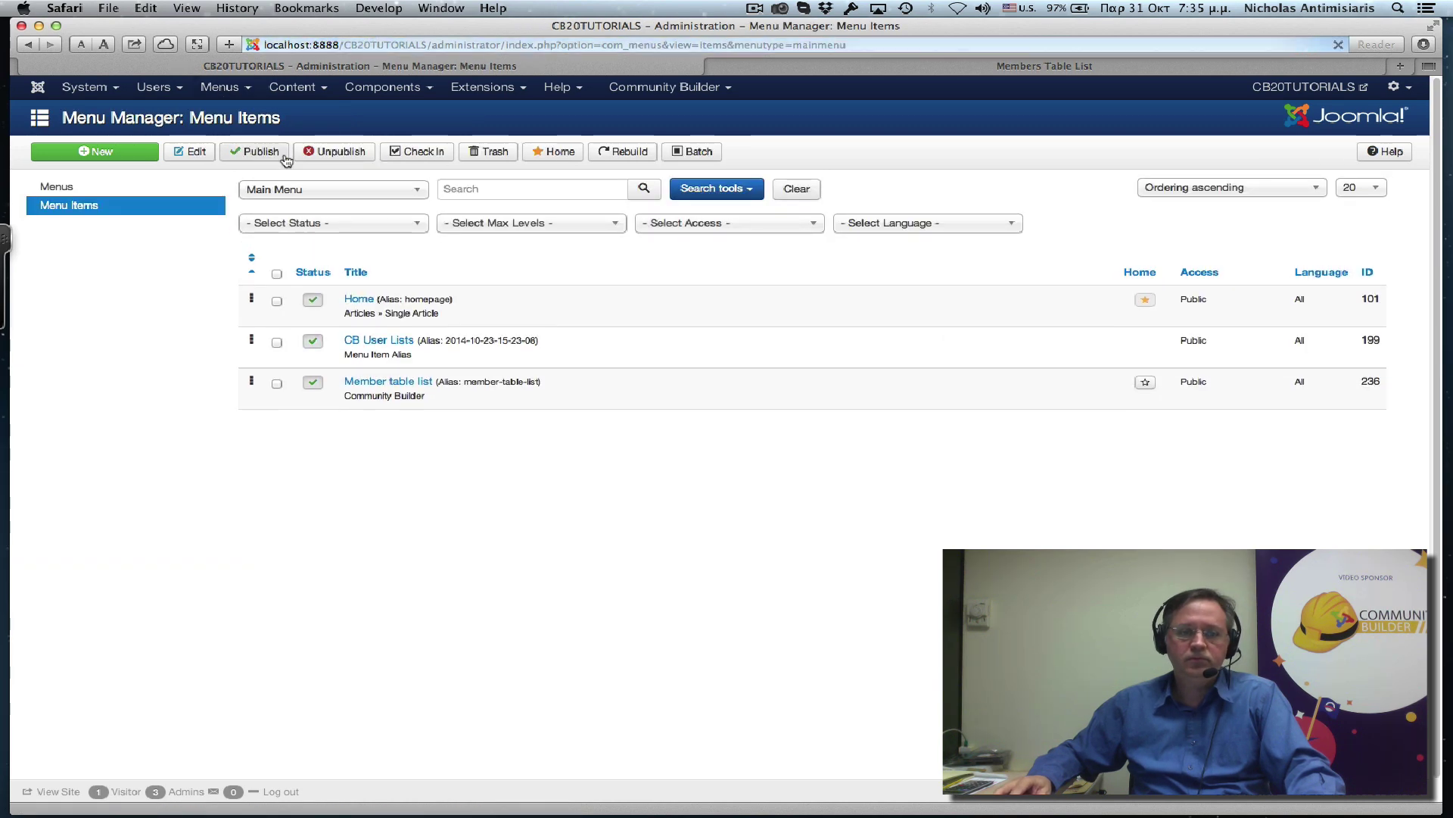
left_click(402, 384)
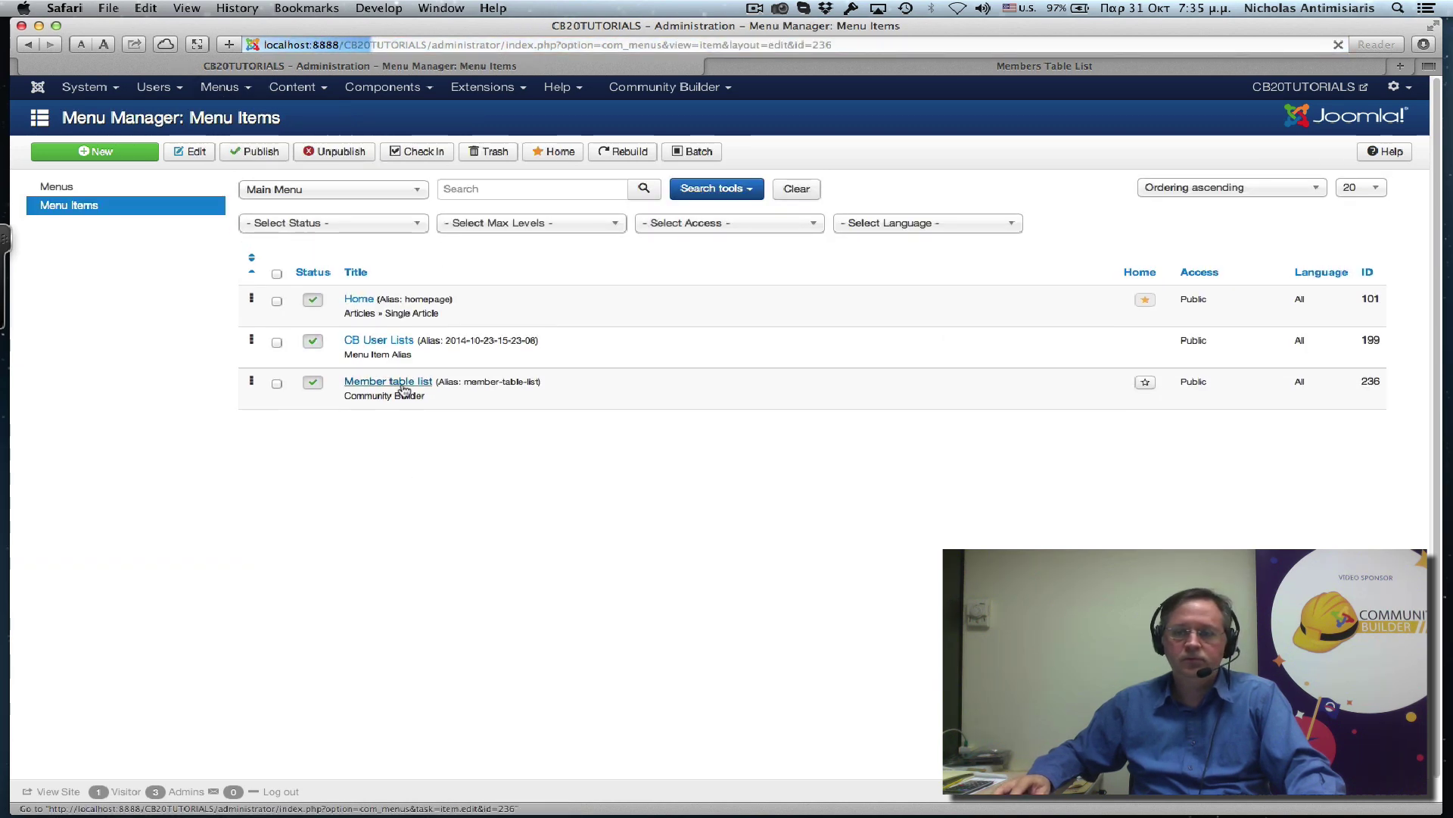
left_click(211, 302)
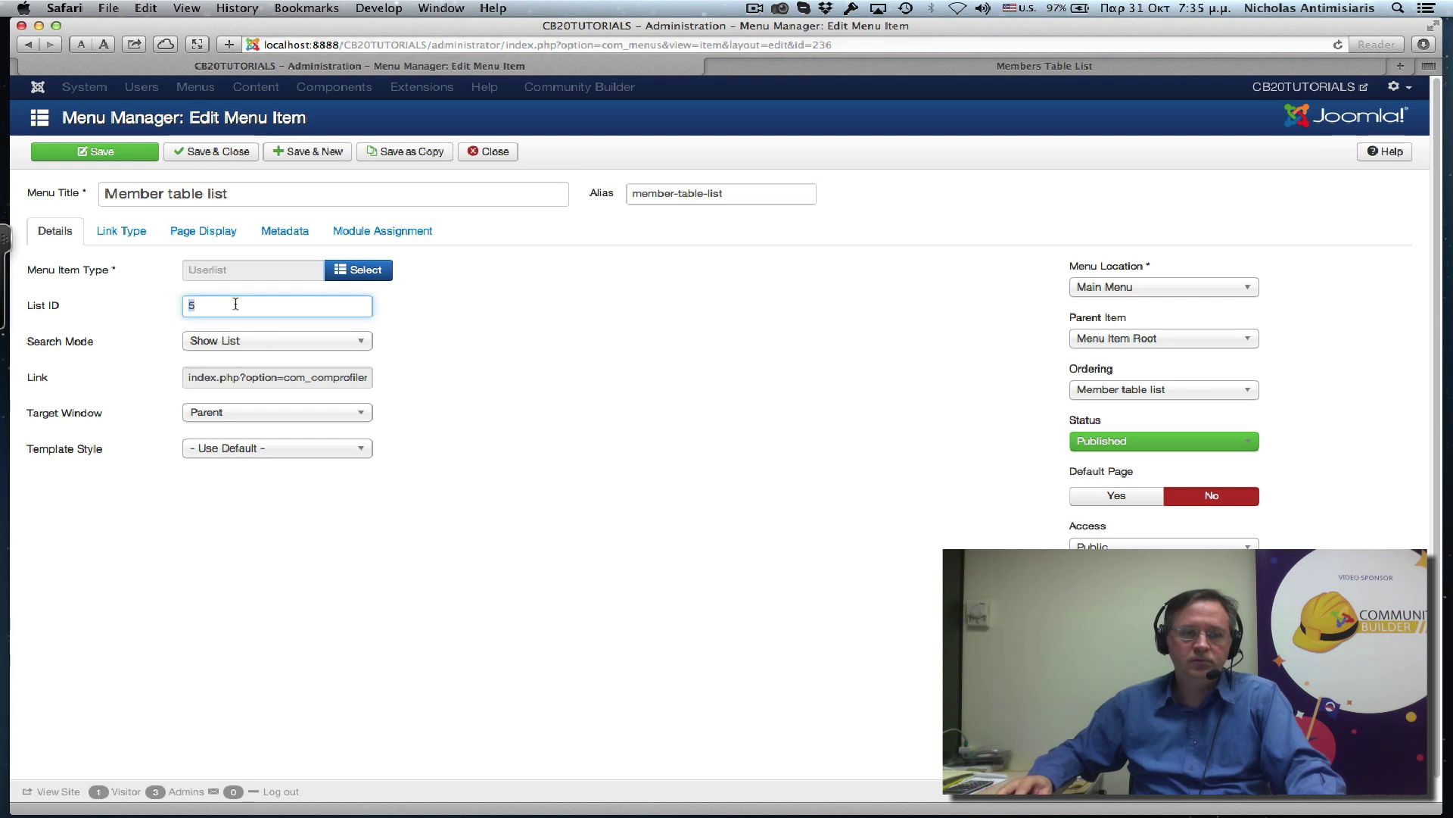
type("10")
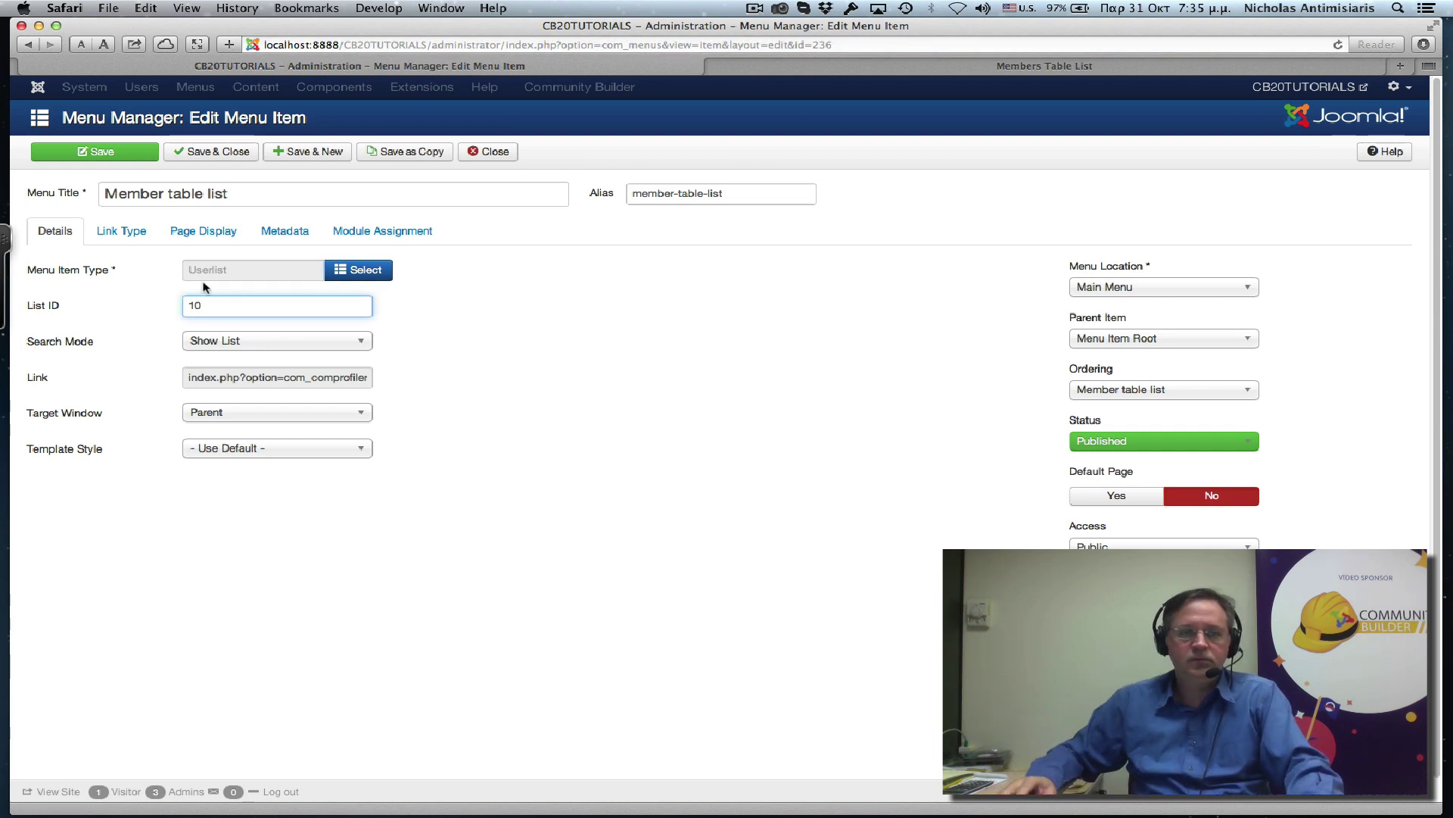
left_click(194, 153)
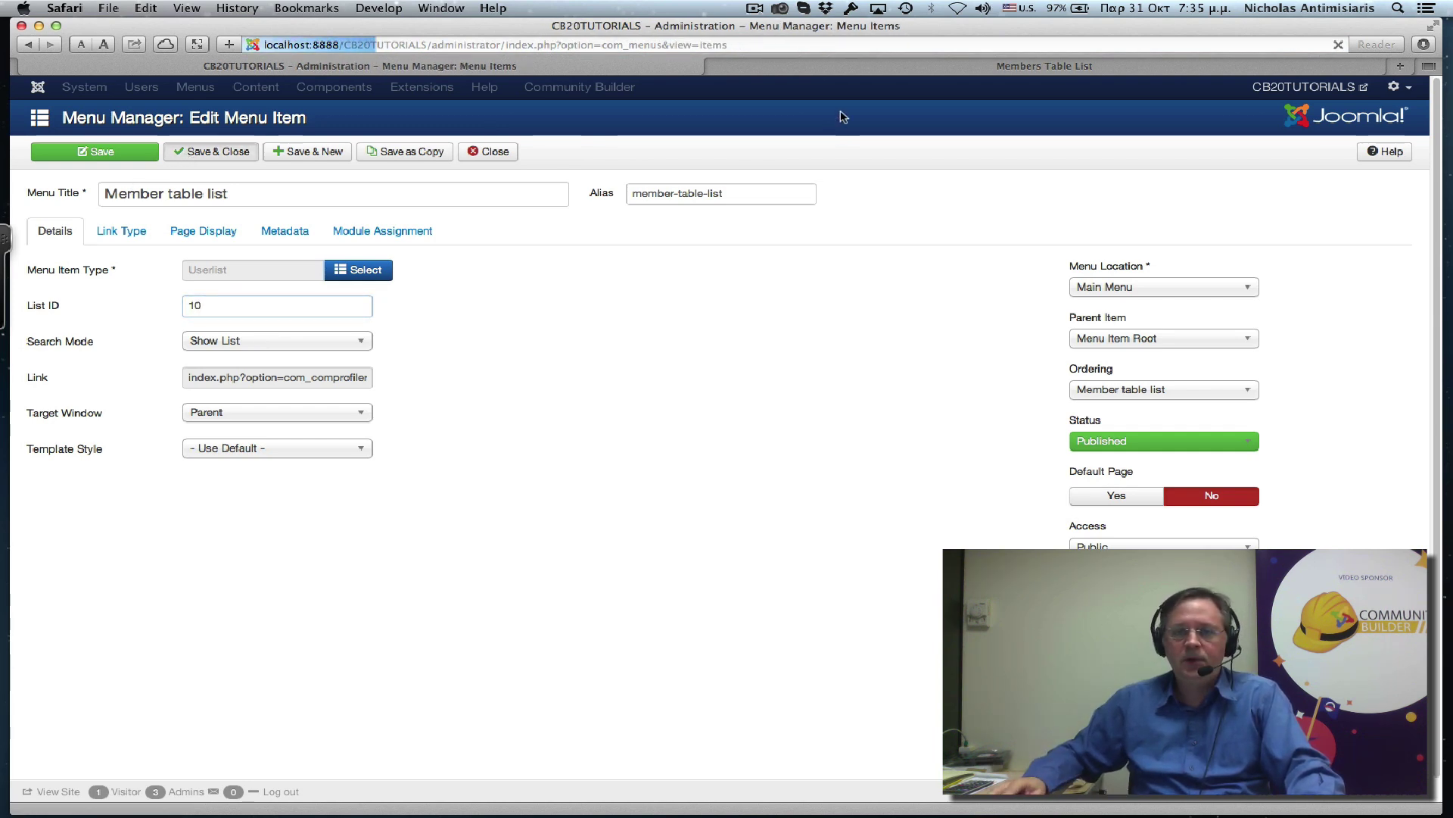
left_click(909, 67)
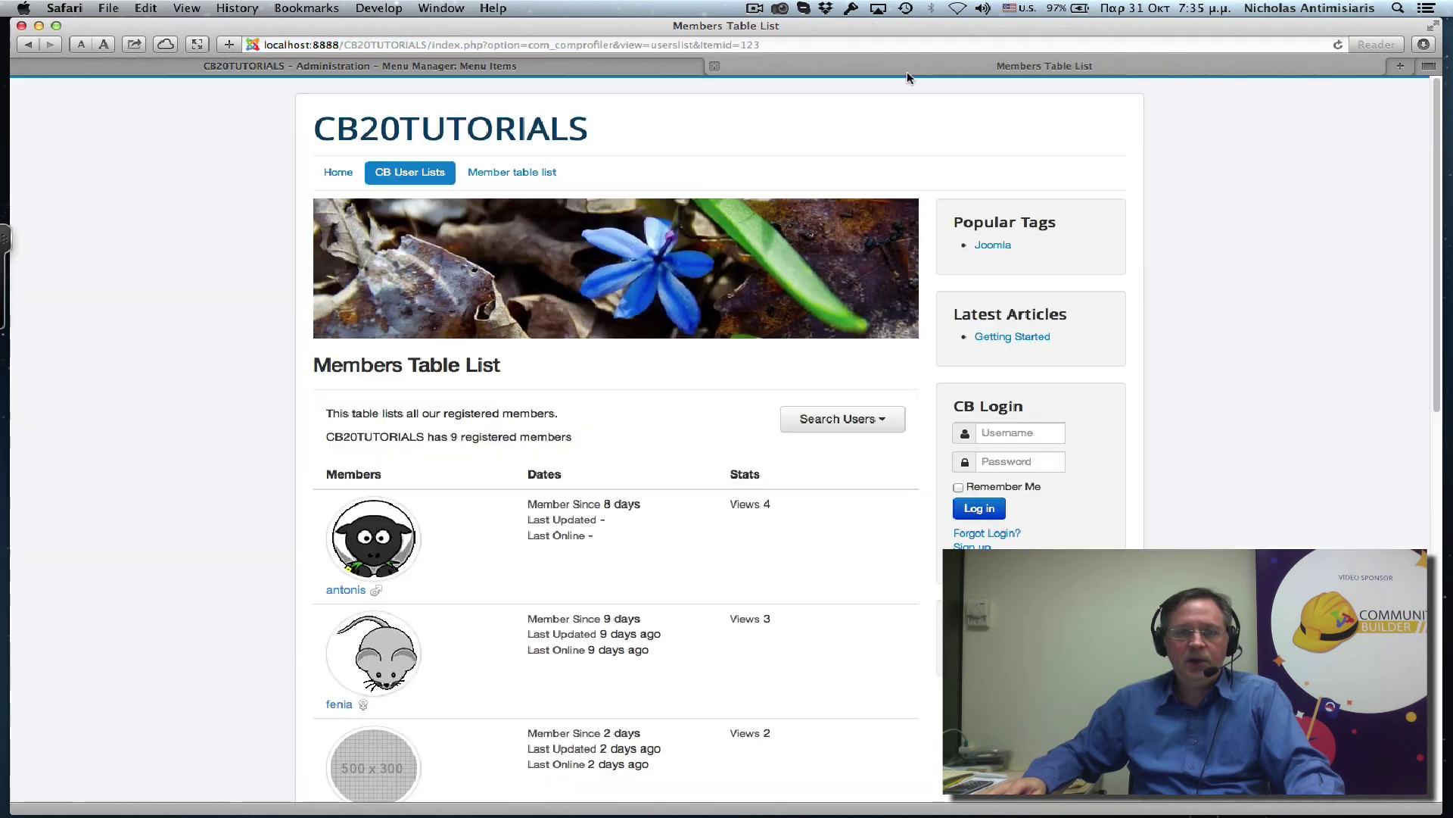
Step: Go from Home to CB User Lists and open Member table list, confirming 9 members without a selector
left_click(345, 174)
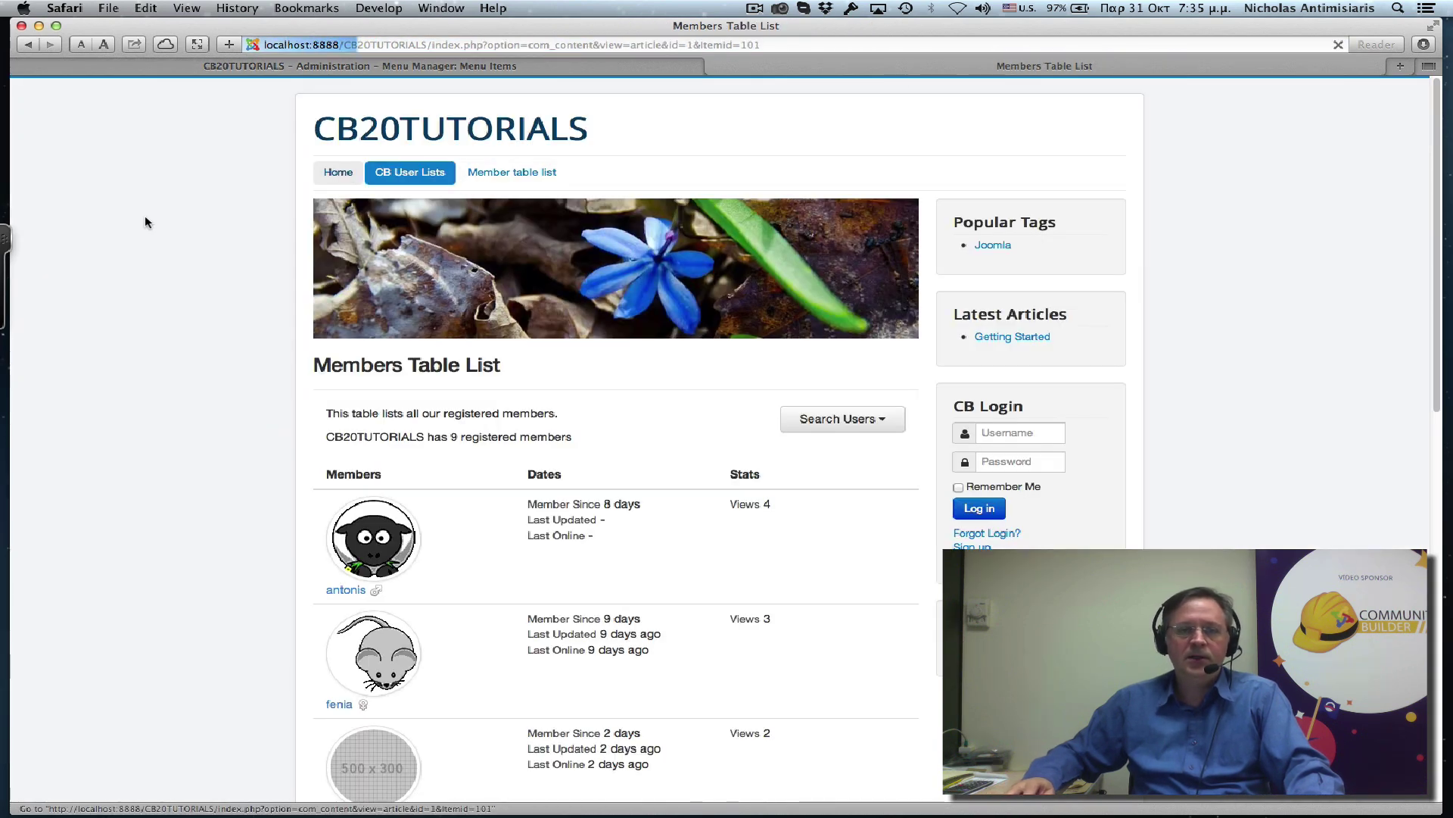
left_click(397, 175)
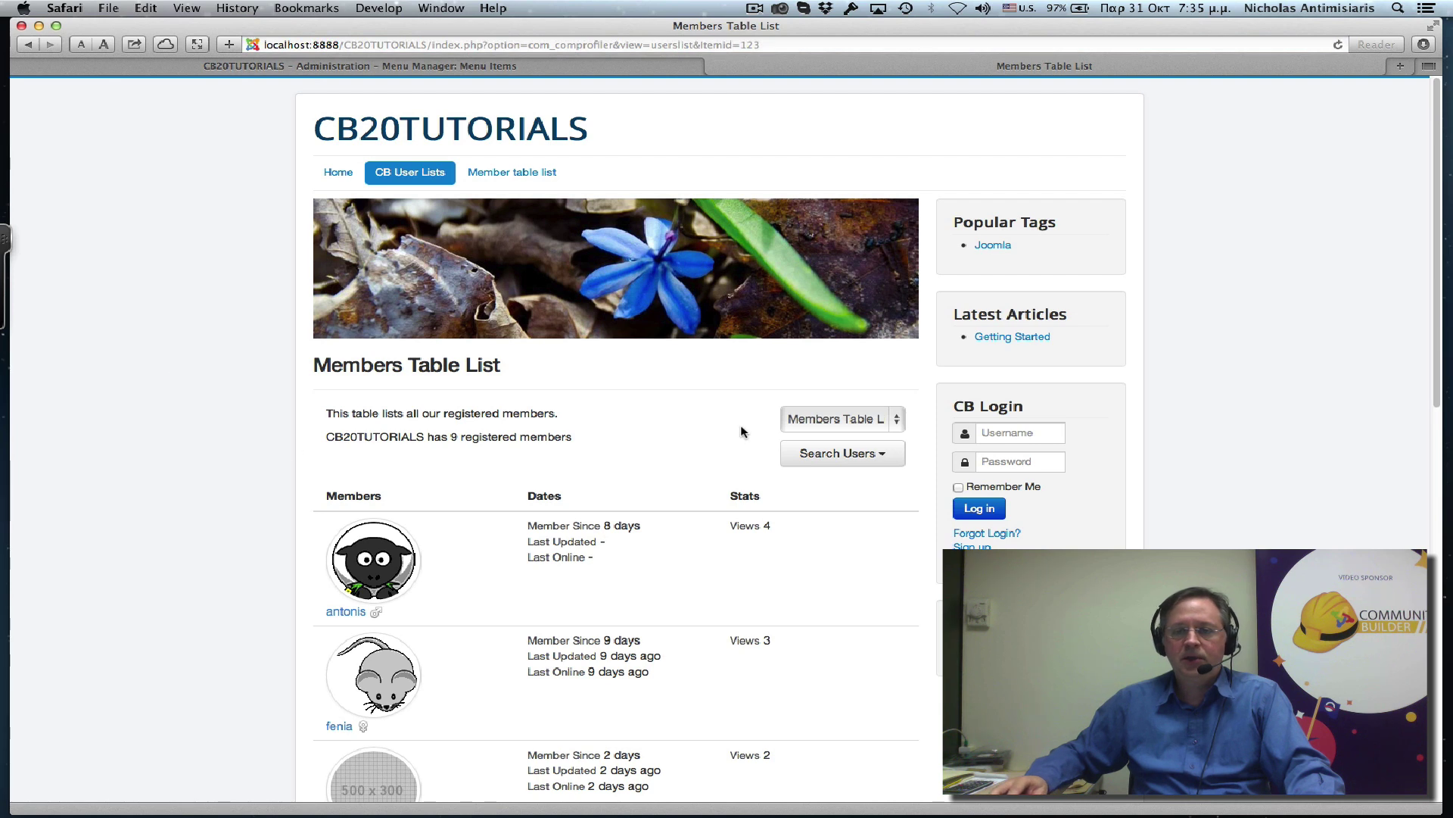
left_click(522, 174)
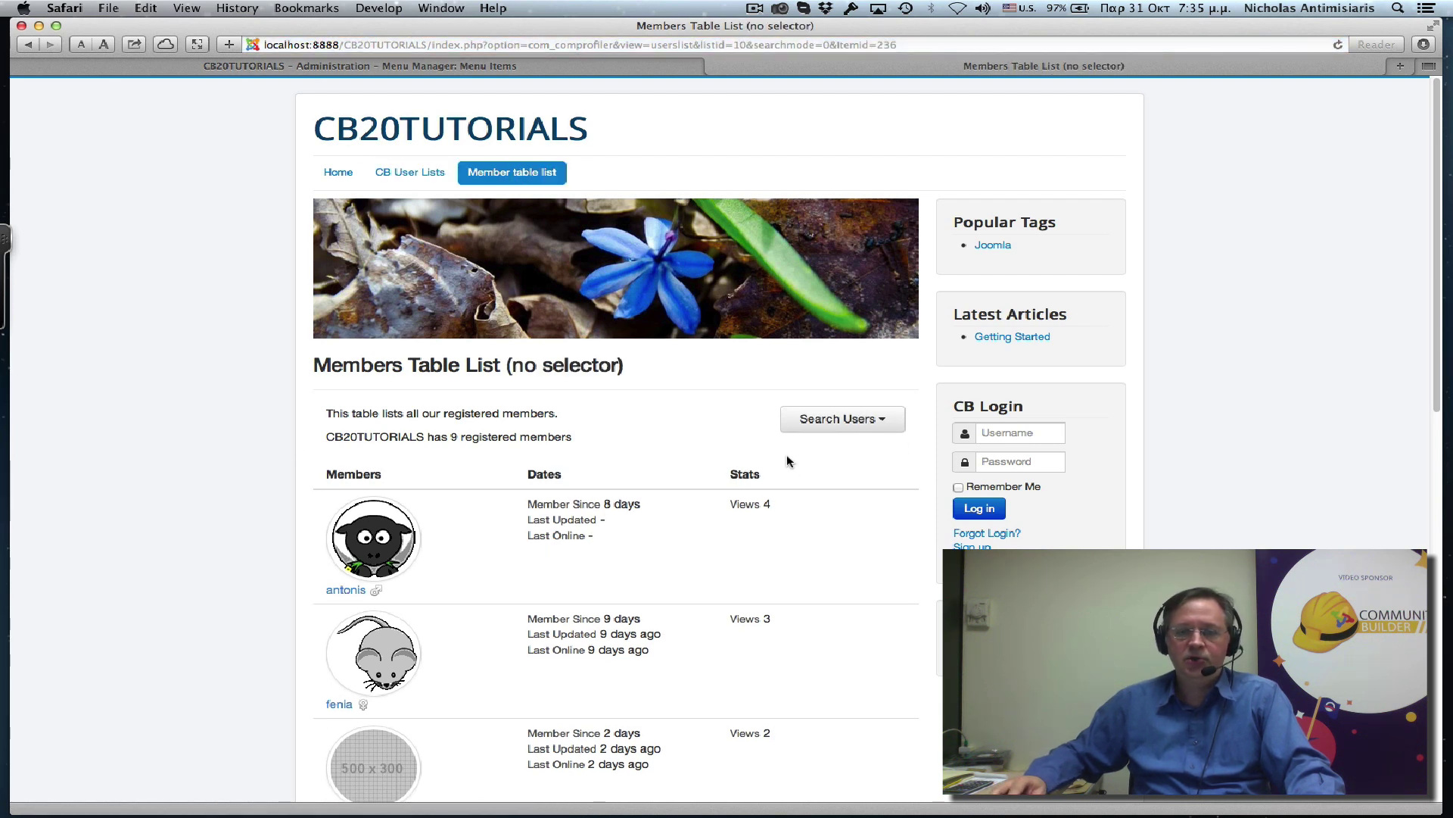